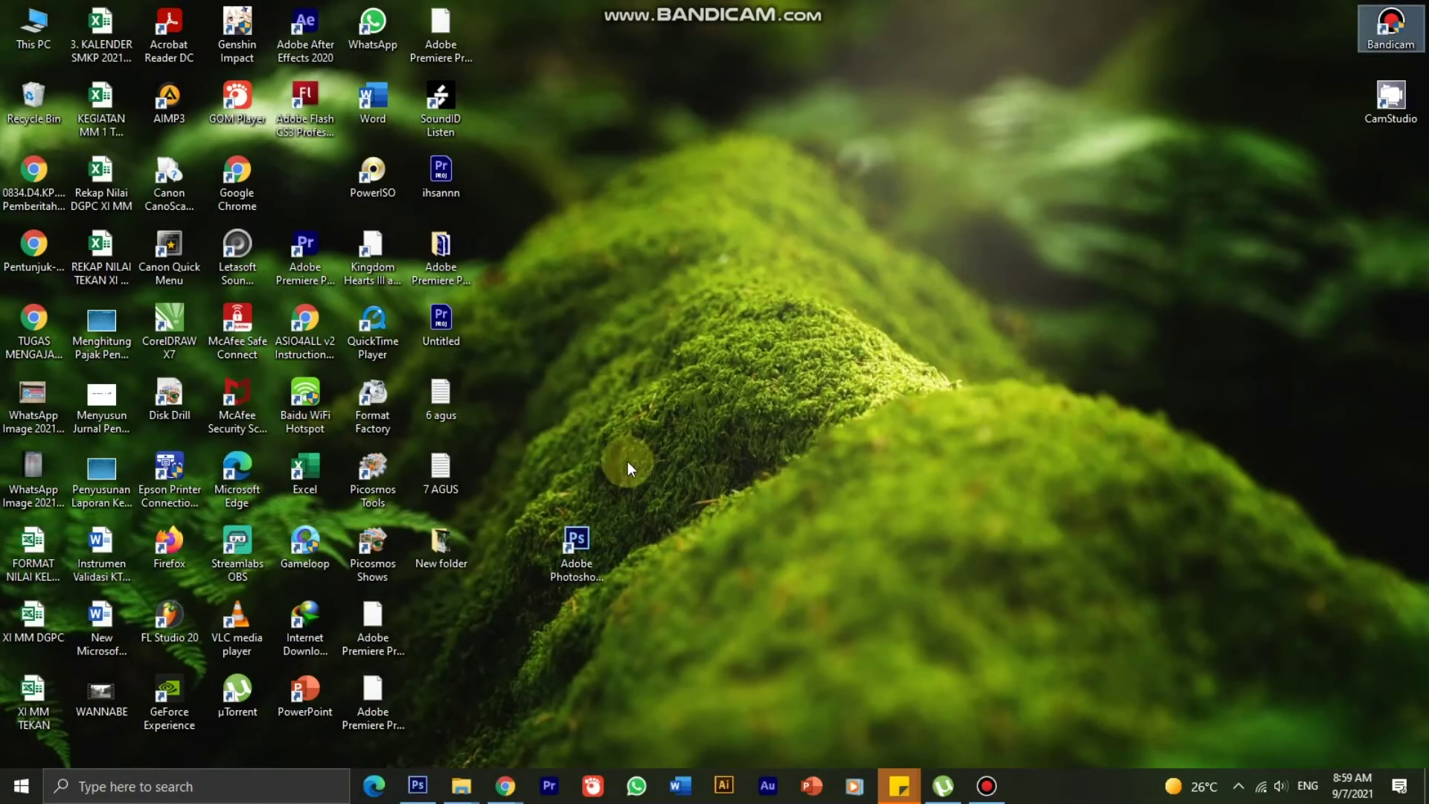
Step: Create a new A4 document named undangan, 21 × 29.7 cm, measured in centimetres
click(410, 781)
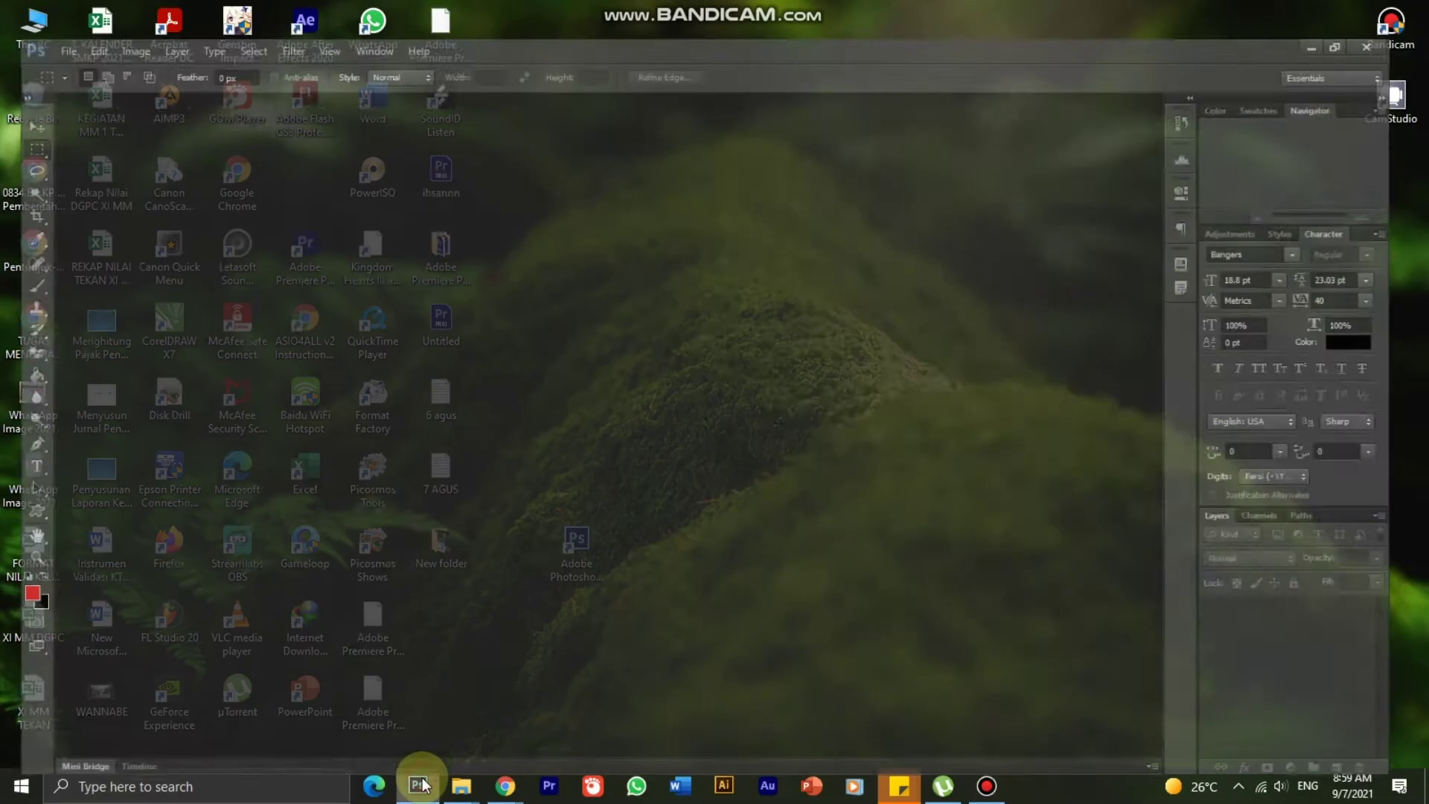
click(49, 12)
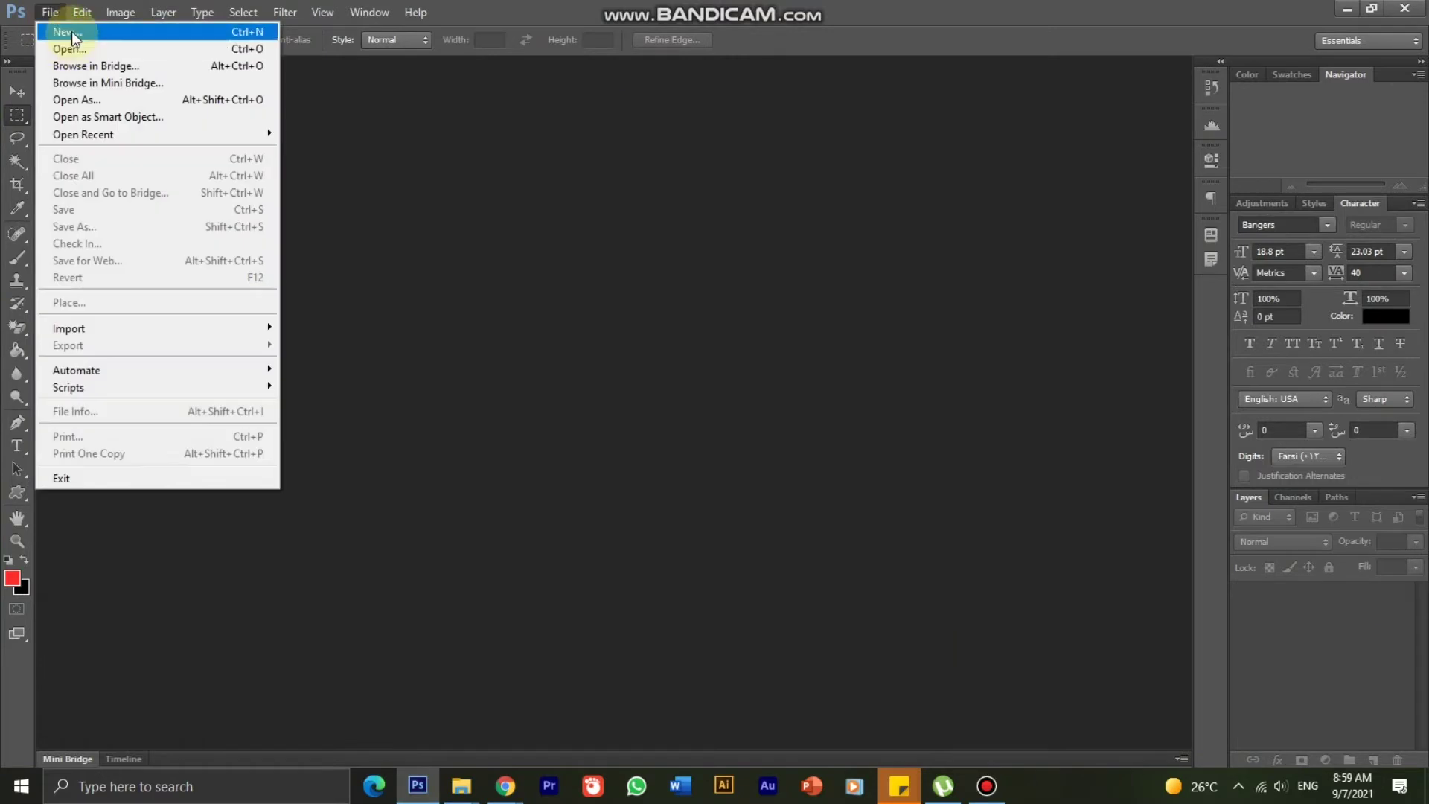
click(80, 37)
text(undangan)
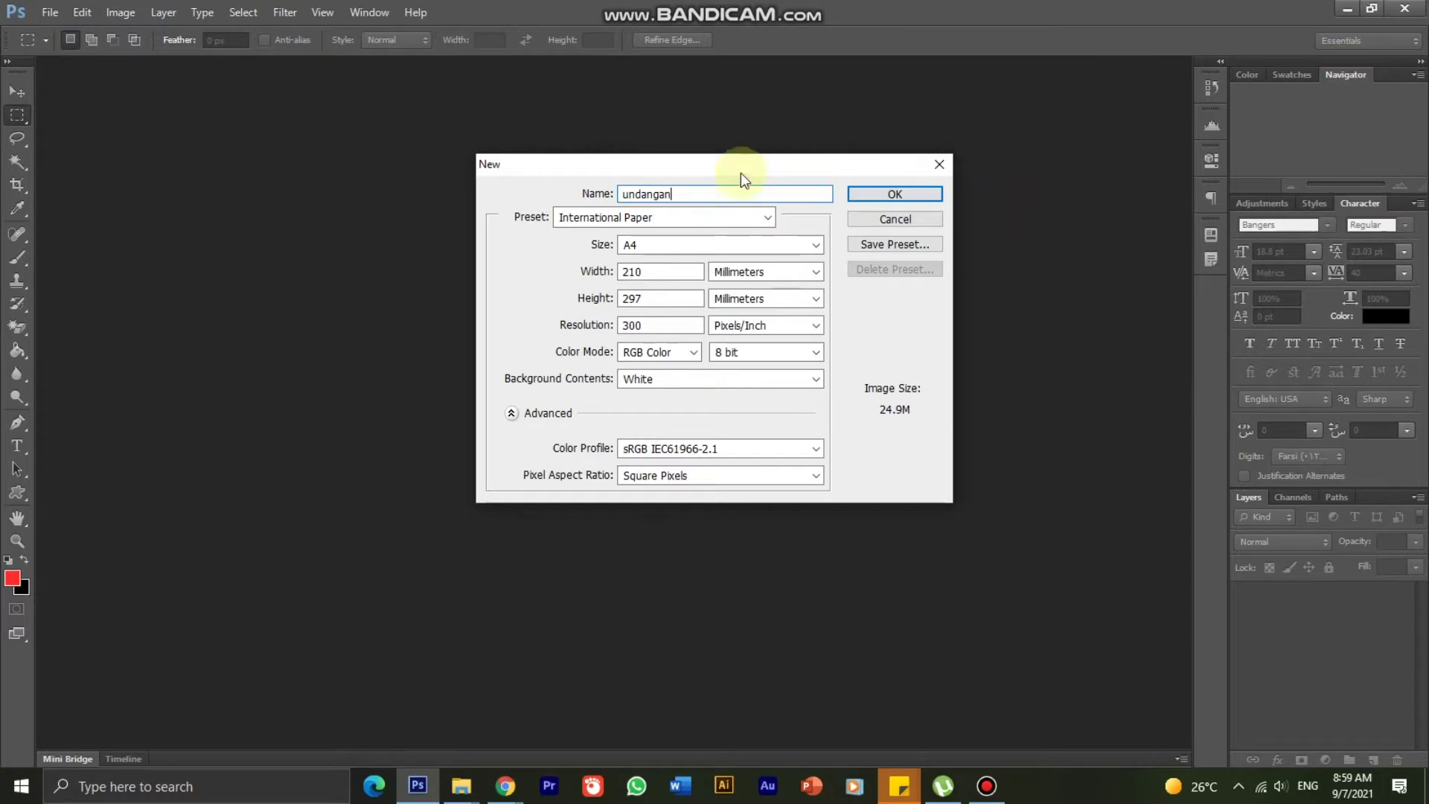
click(722, 276)
click(731, 319)
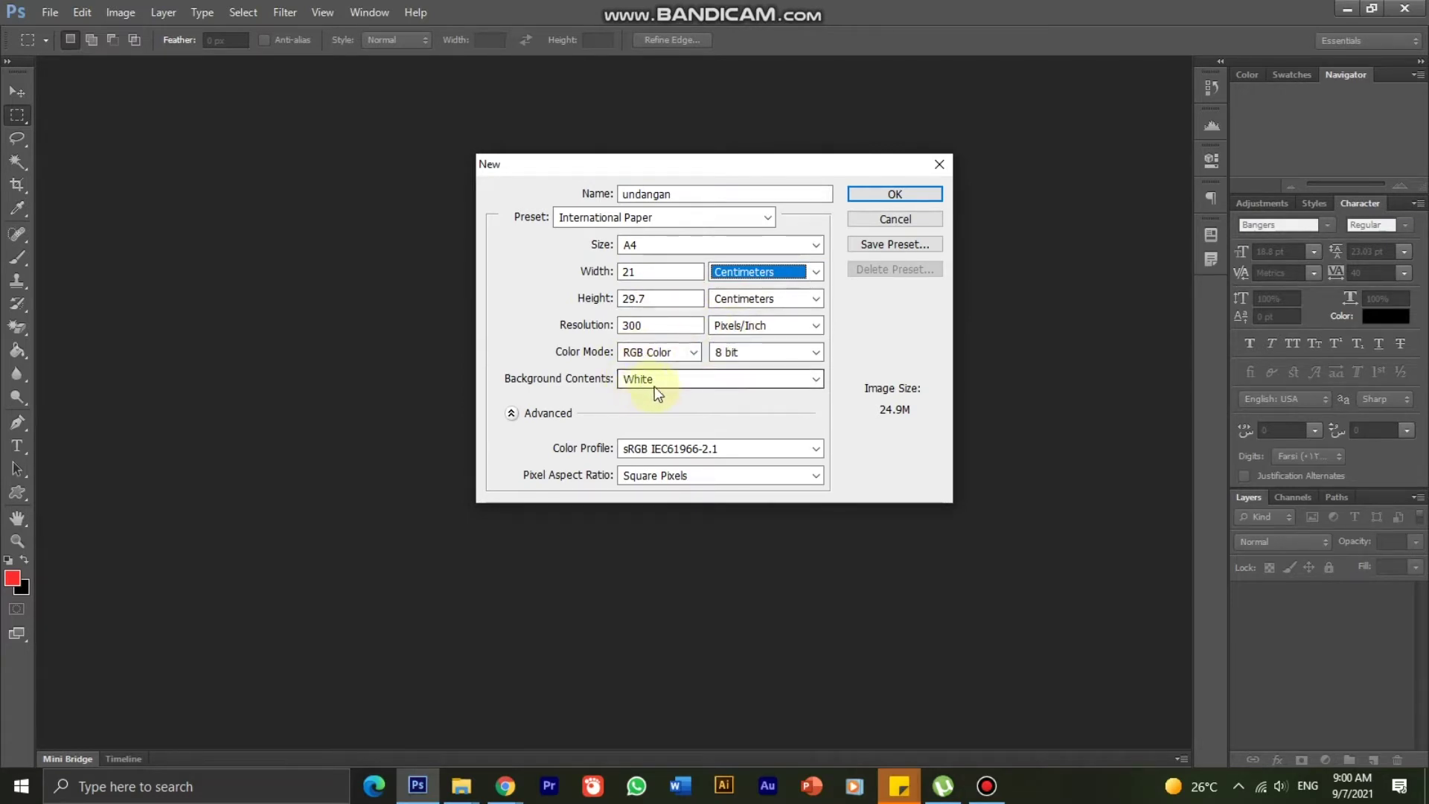
click(877, 195)
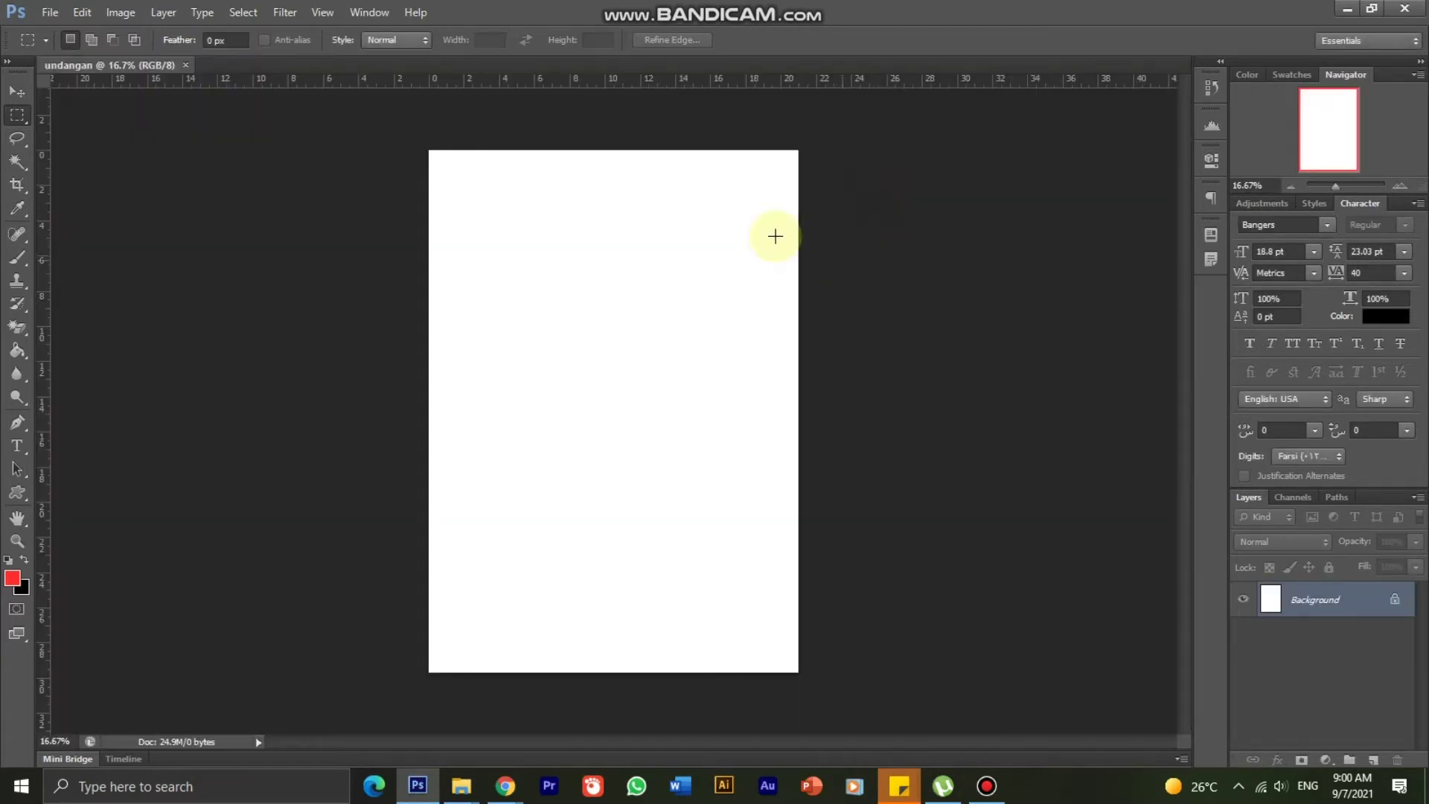
Step: Select the Move tool and bring up the bahan artwork folder in File Explorer
click(17, 91)
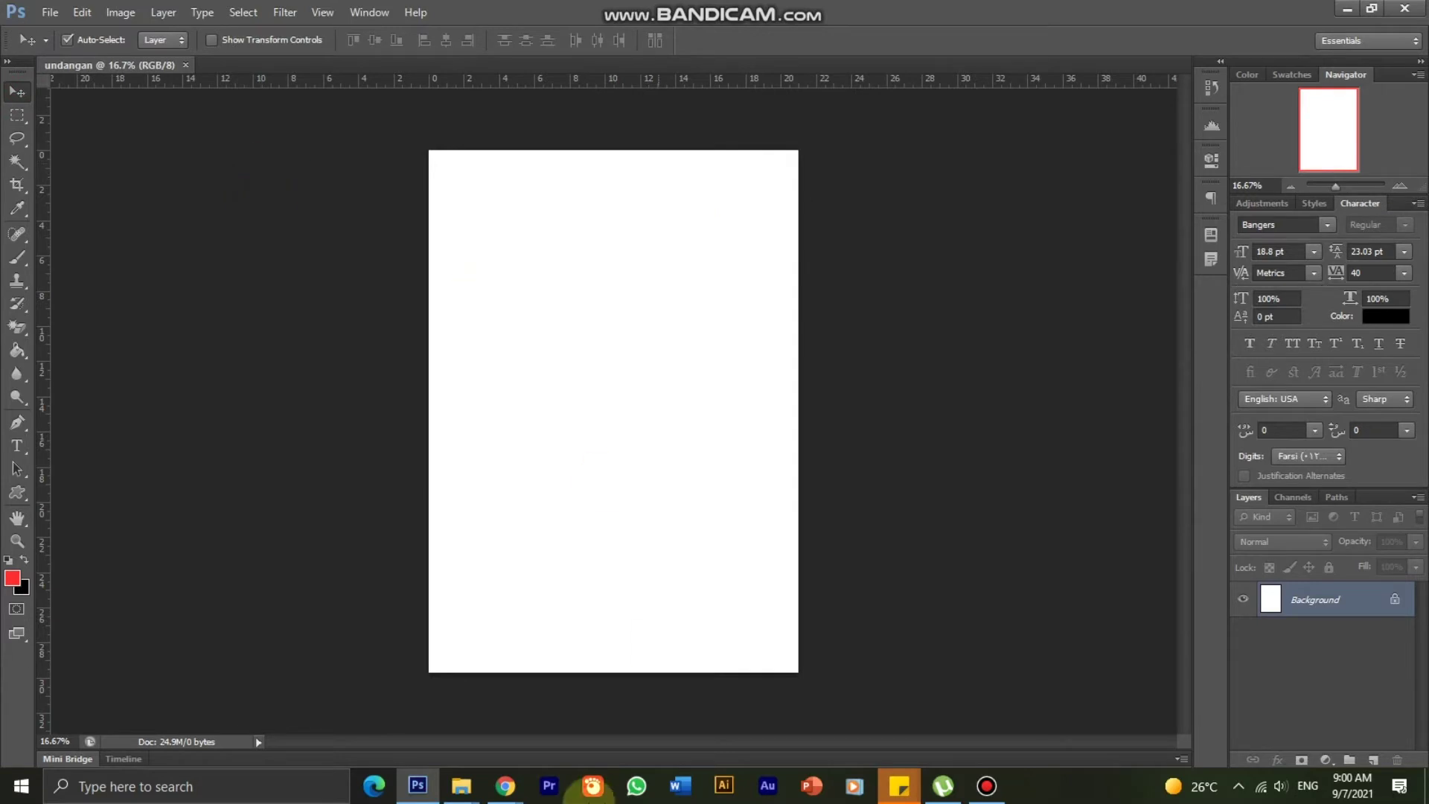
click(461, 786)
click(489, 696)
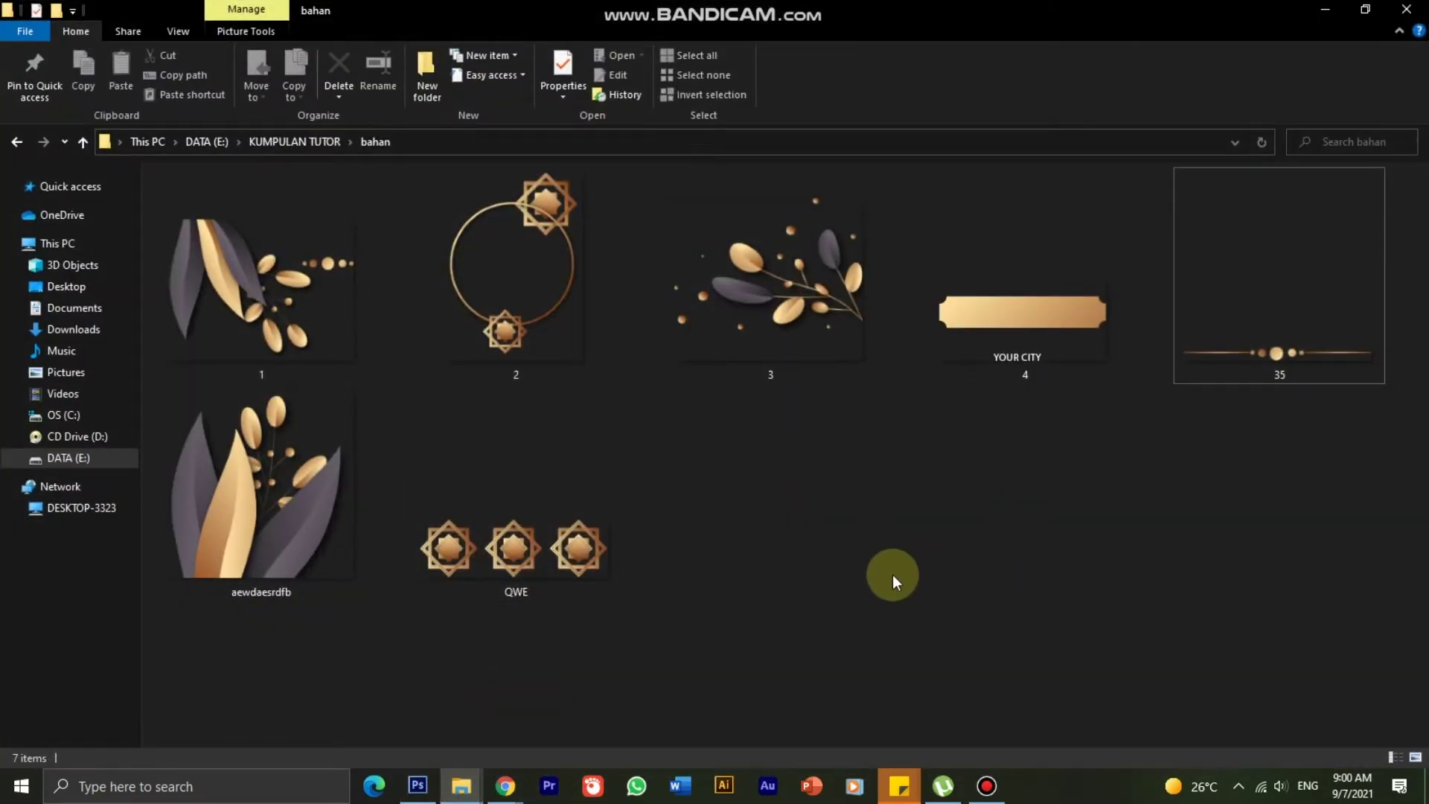
Step: Drag all seven gold ornament images from the bahan folder onto the undangan canvas
click(506, 589)
click(415, 630)
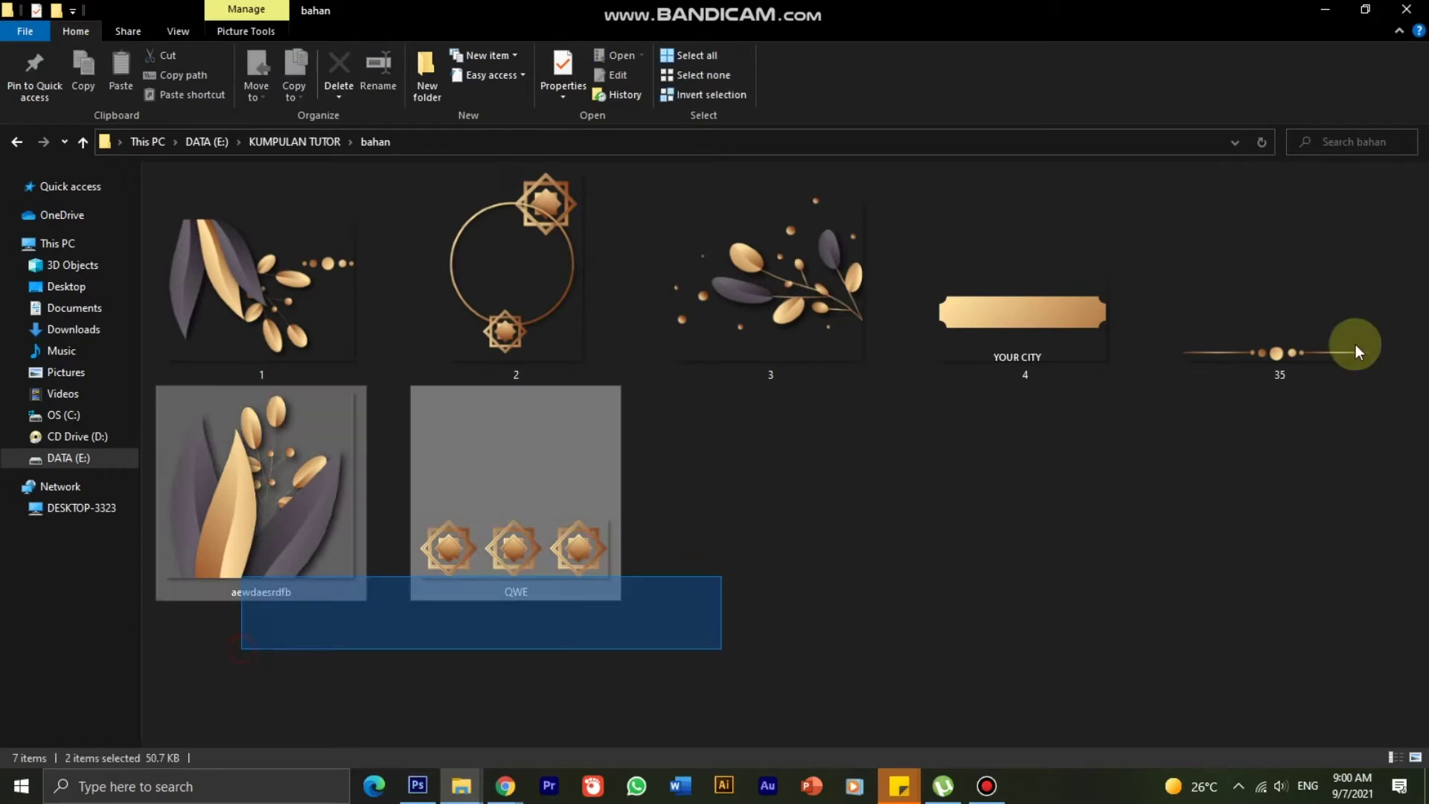
drag(352, 641, 1355, 350)
drag(285, 259, 588, 421)
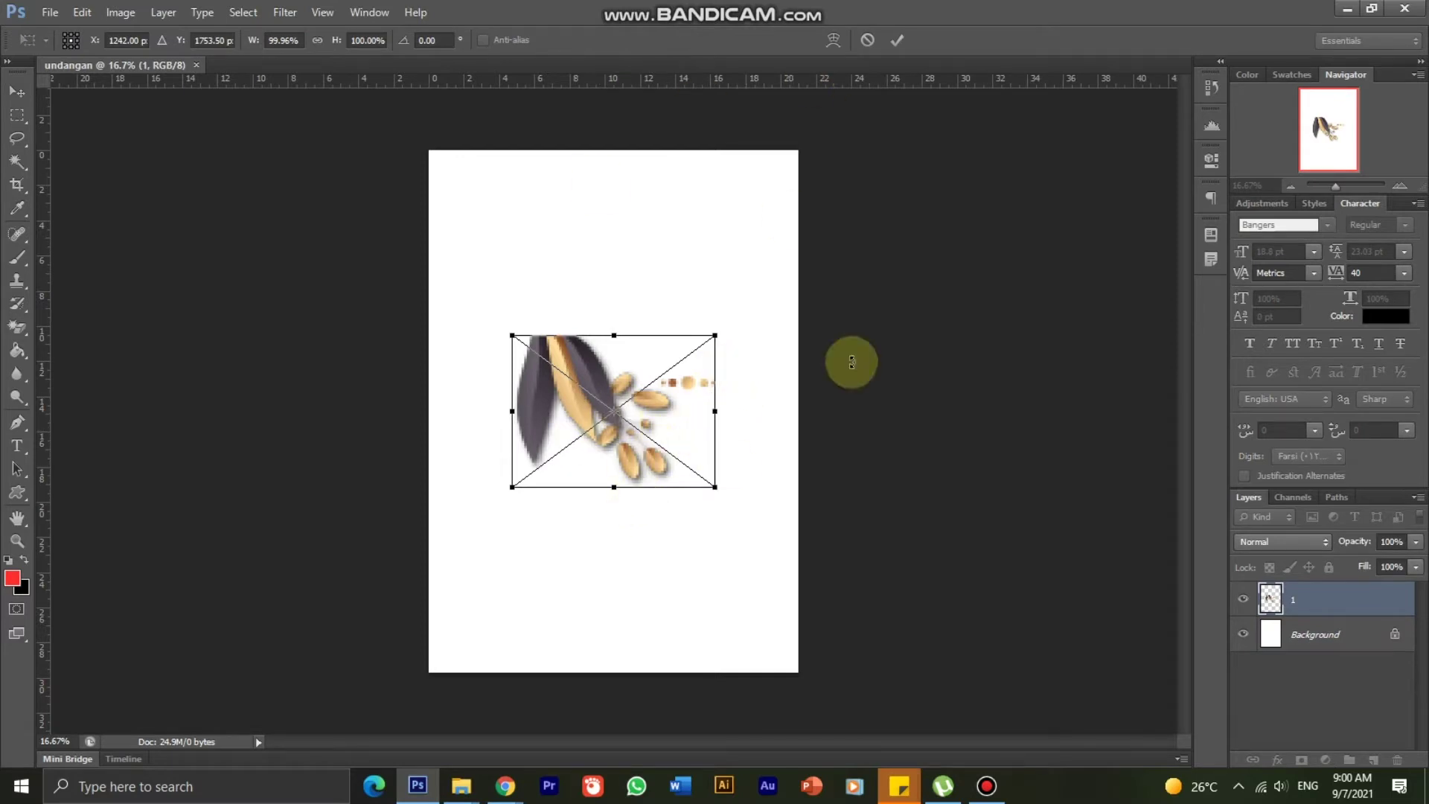
Step: Commit each placed image, then move the large leaves lower left and a leaf cluster top-left
click(896, 43)
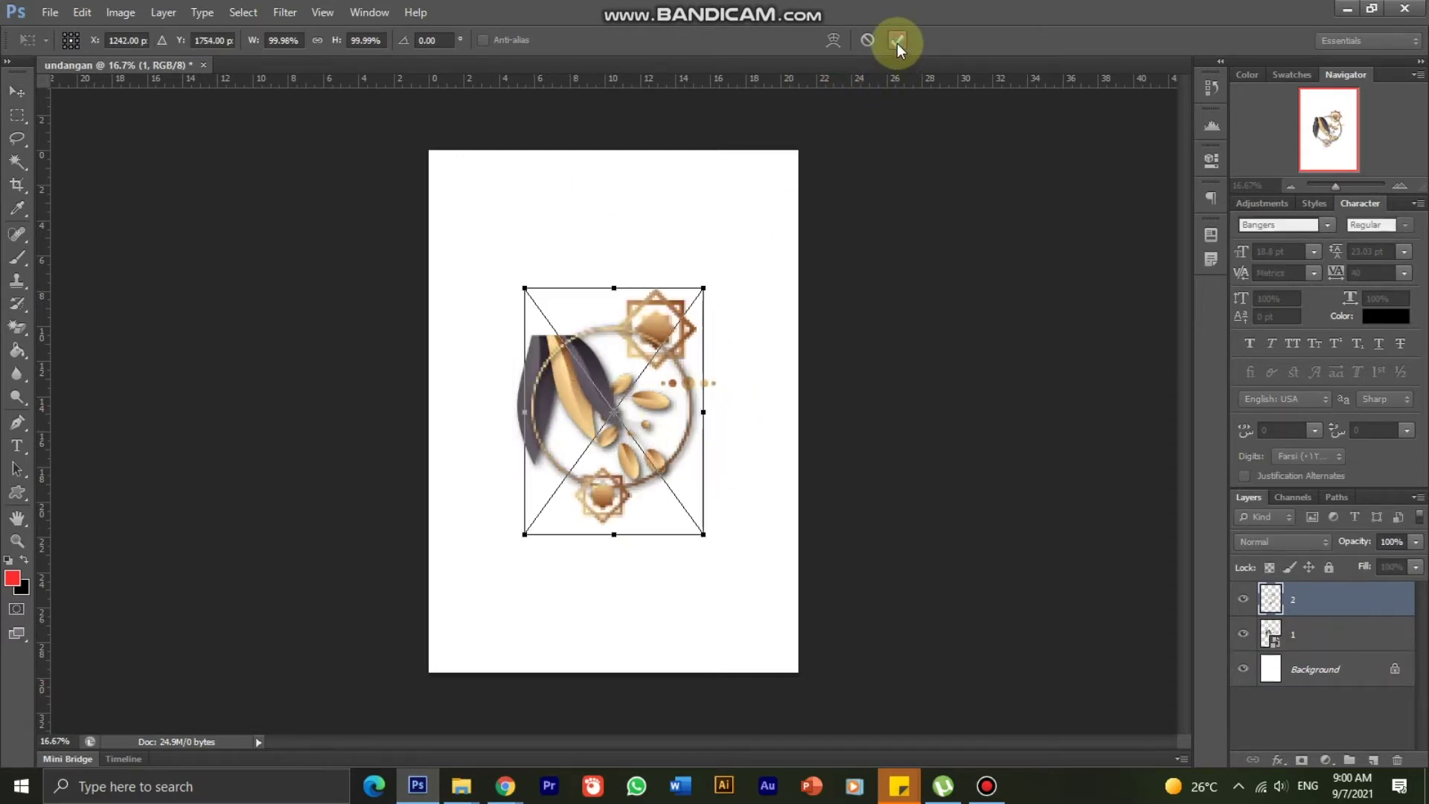
click(897, 43)
click(896, 42)
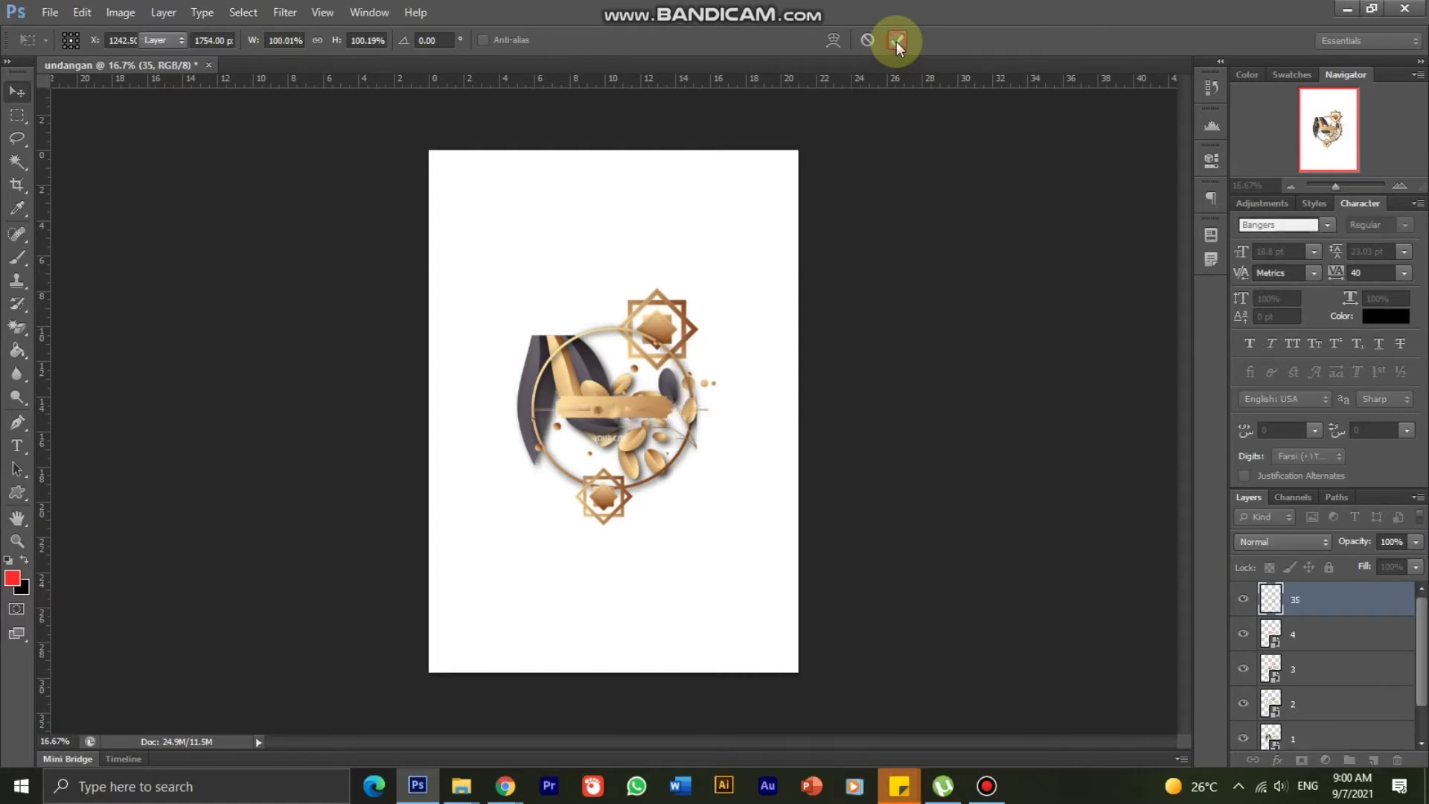
click(897, 42)
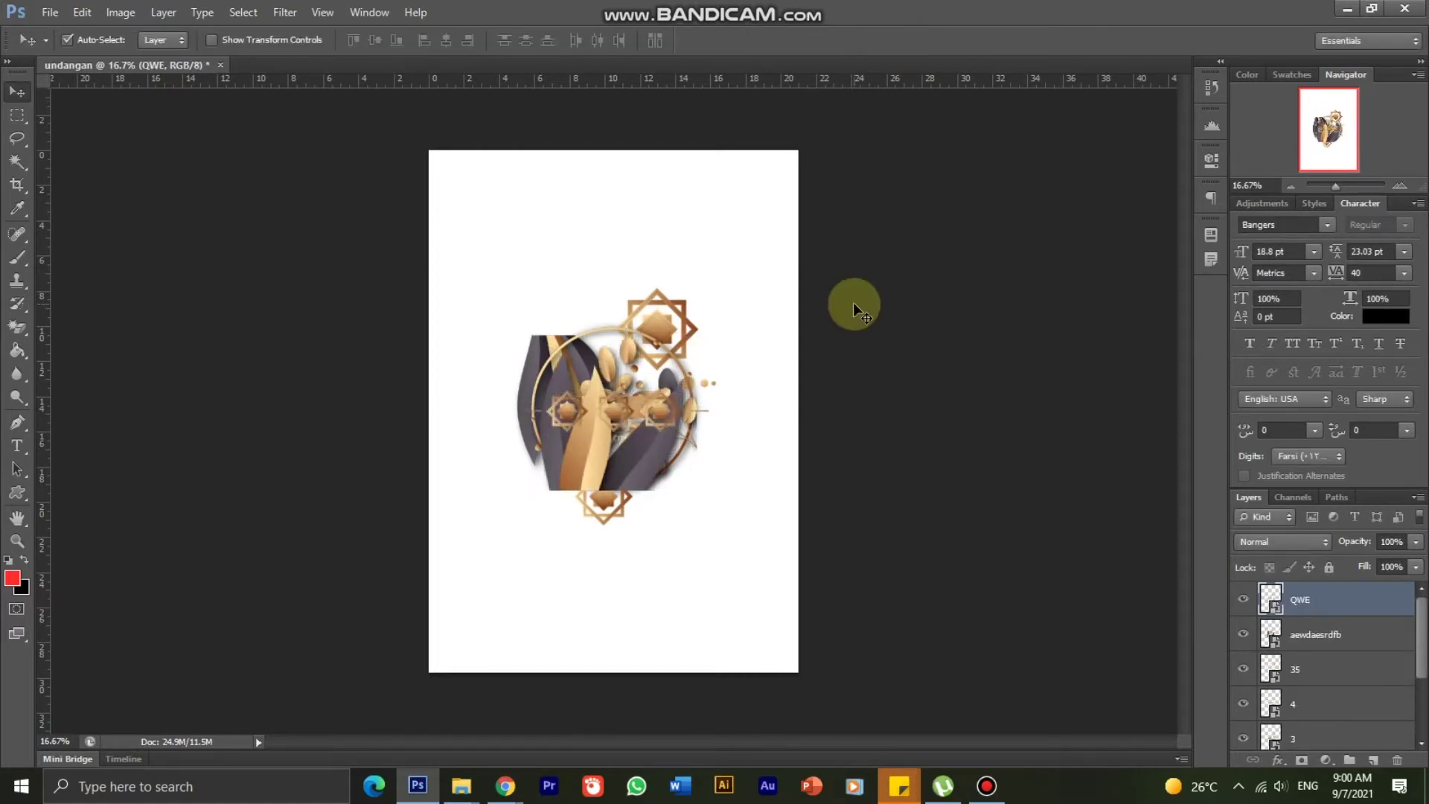
mouse_move(628, 411)
mouse_down()
mouse_move(590, 419)
mouse_move(692, 479)
mouse_up()
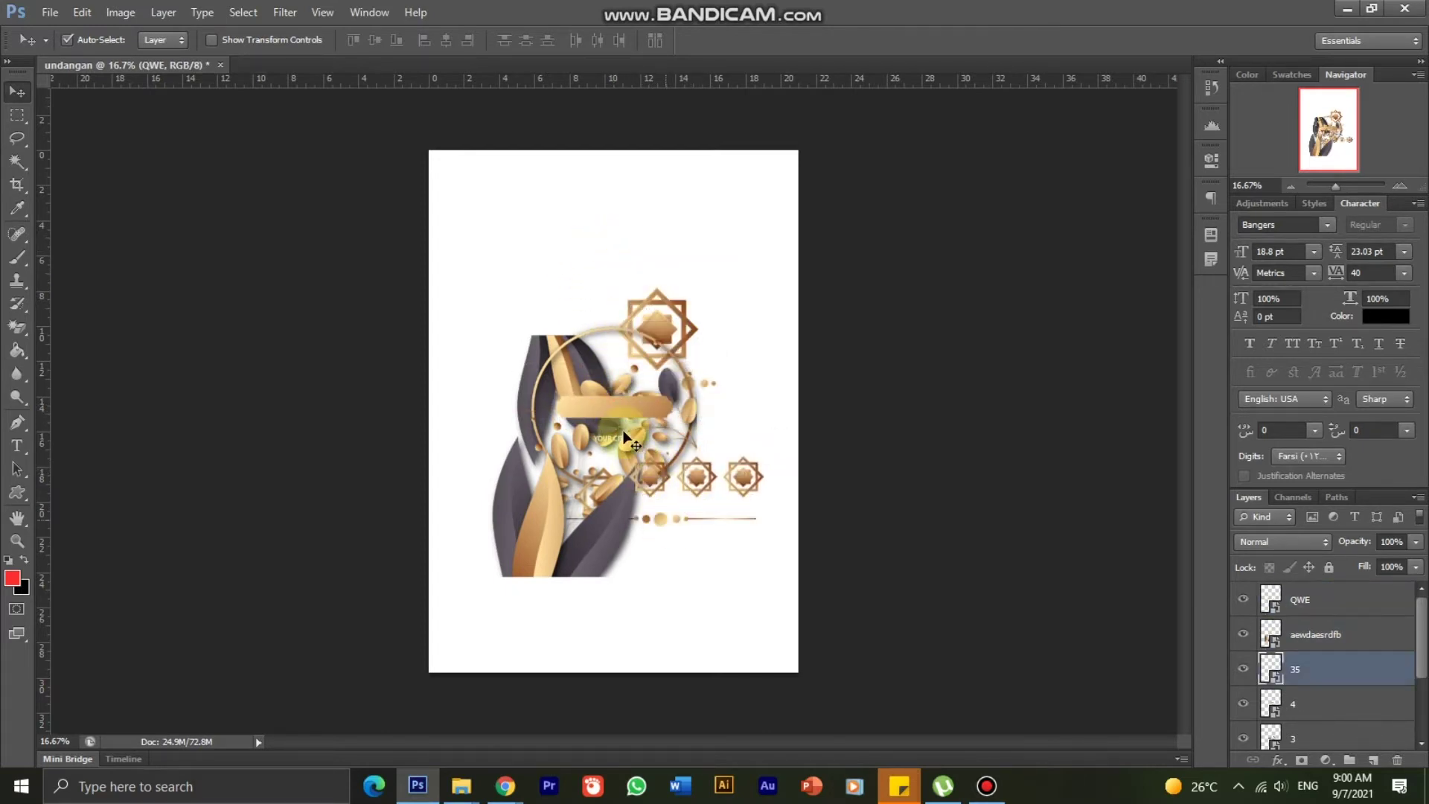
mouse_move(620, 419)
mouse_down()
mouse_move(681, 528)
mouse_move(533, 239)
mouse_up()
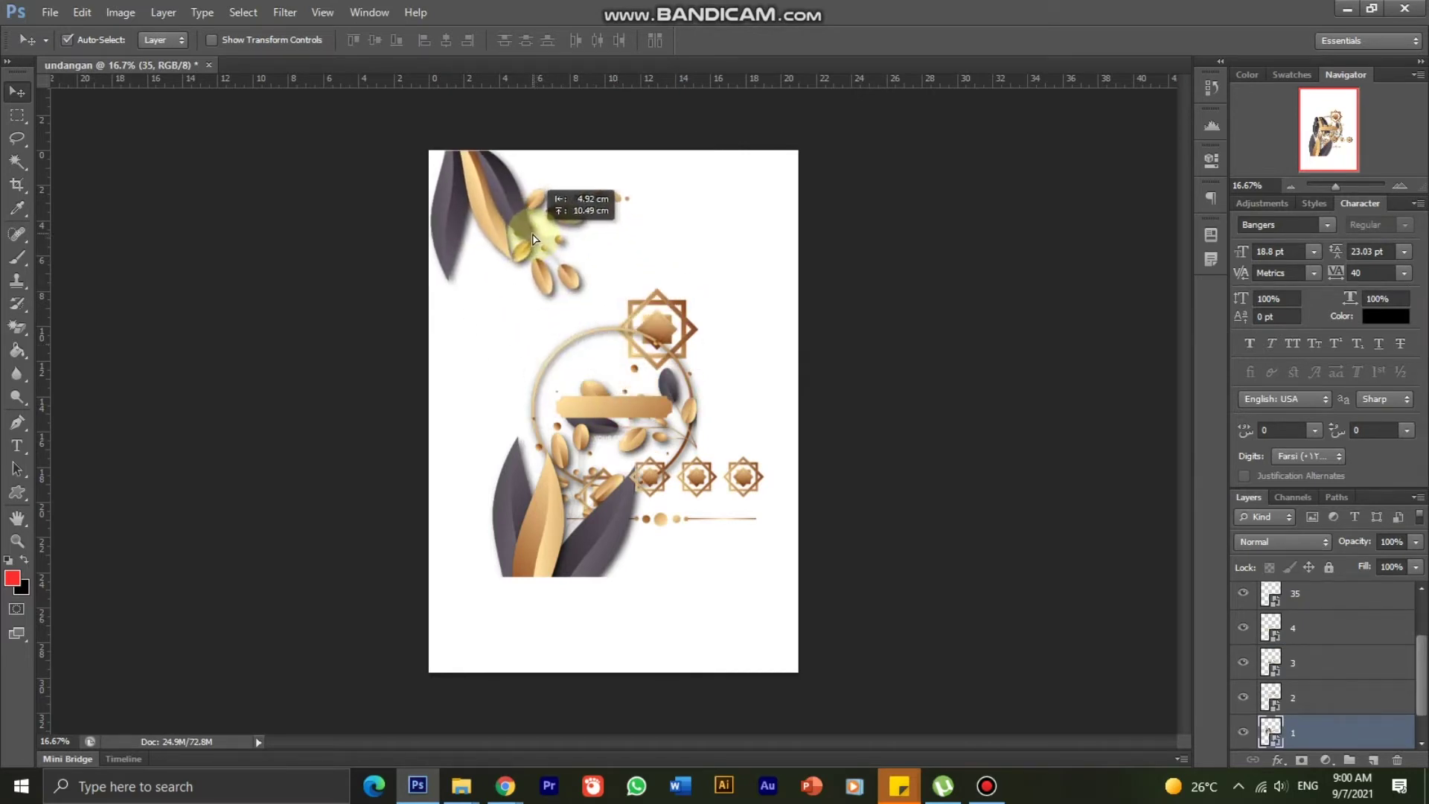
click(696, 302)
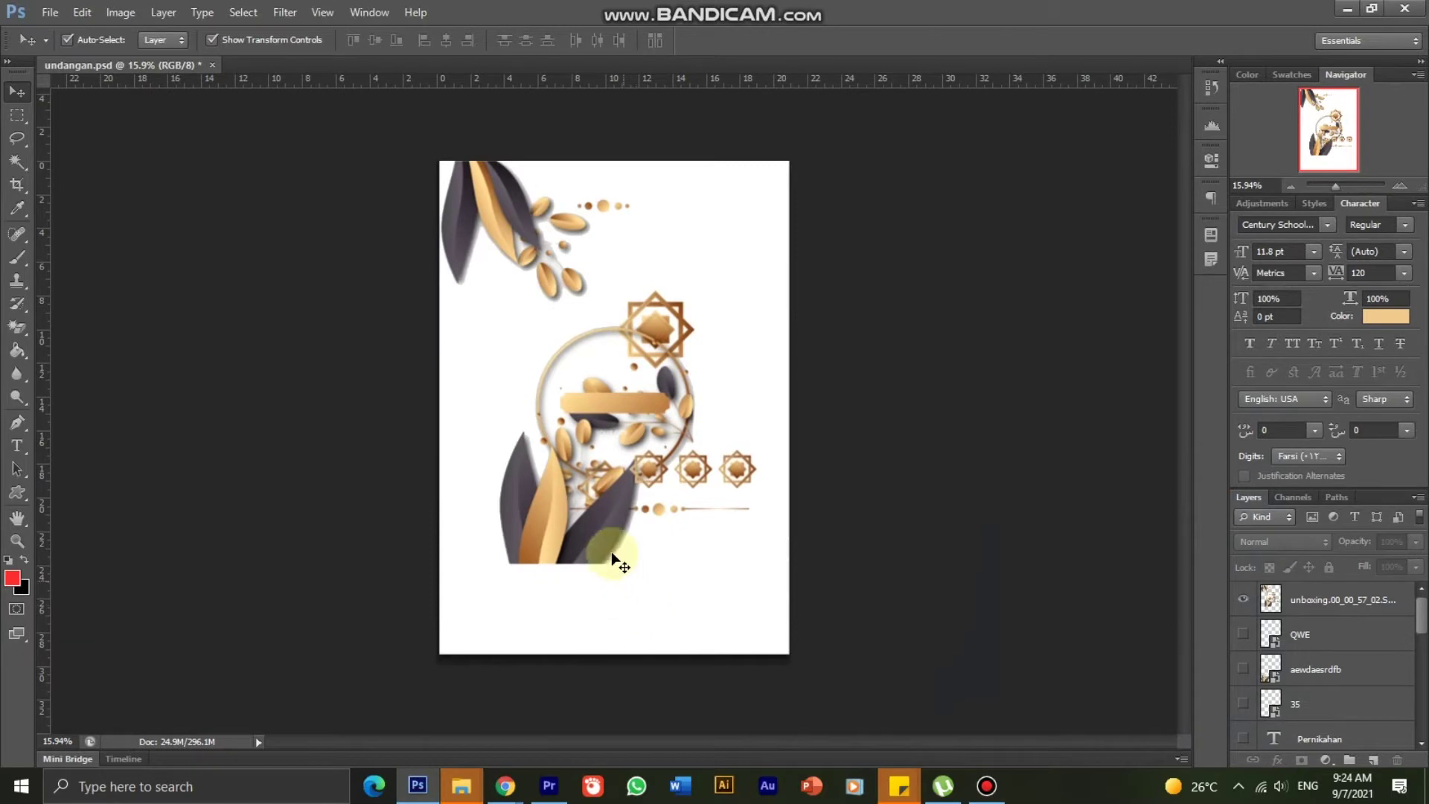
Step: Add a #151414 near-black Solid Color fill layer and move it below the ornaments
click(604, 547)
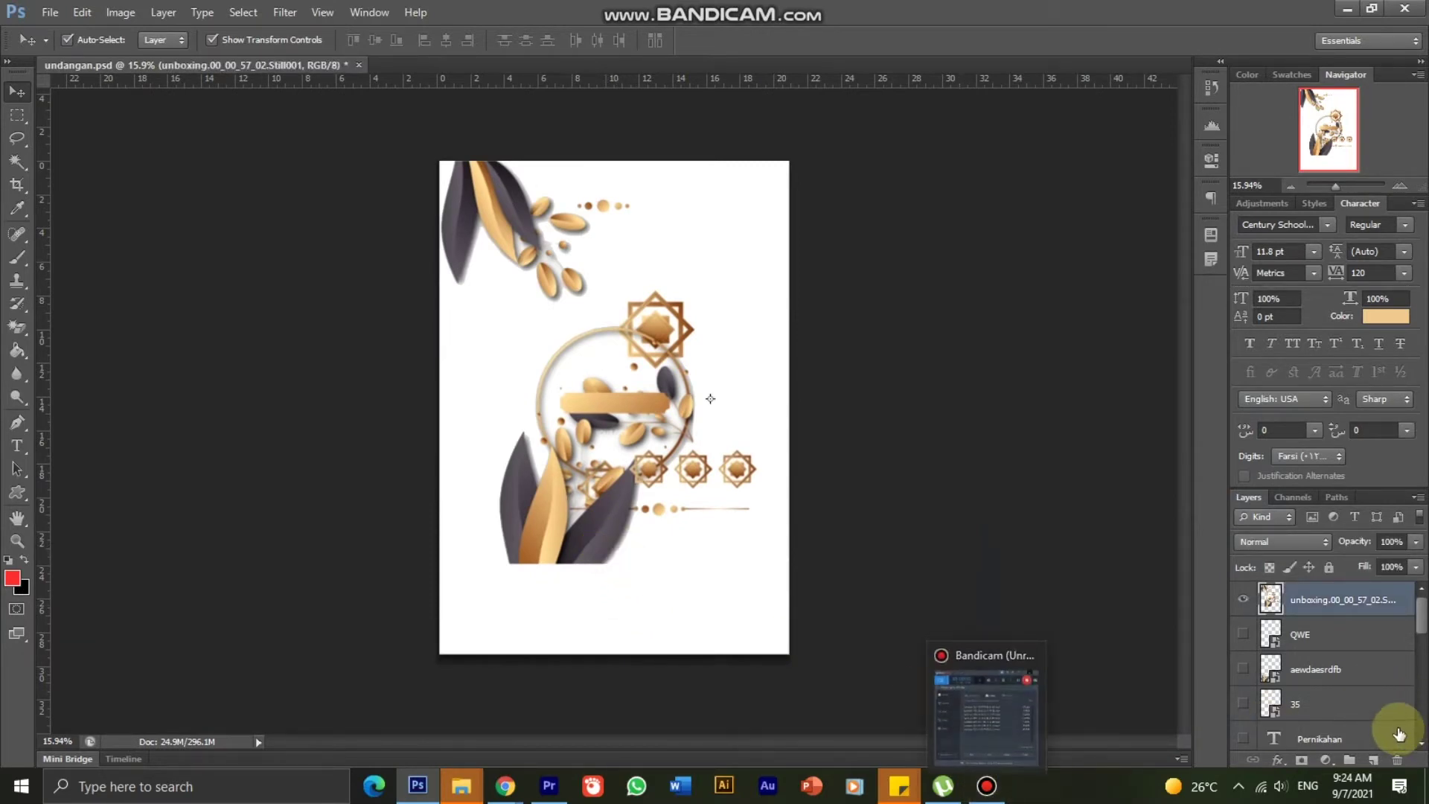
drag(1424, 631, 1422, 723)
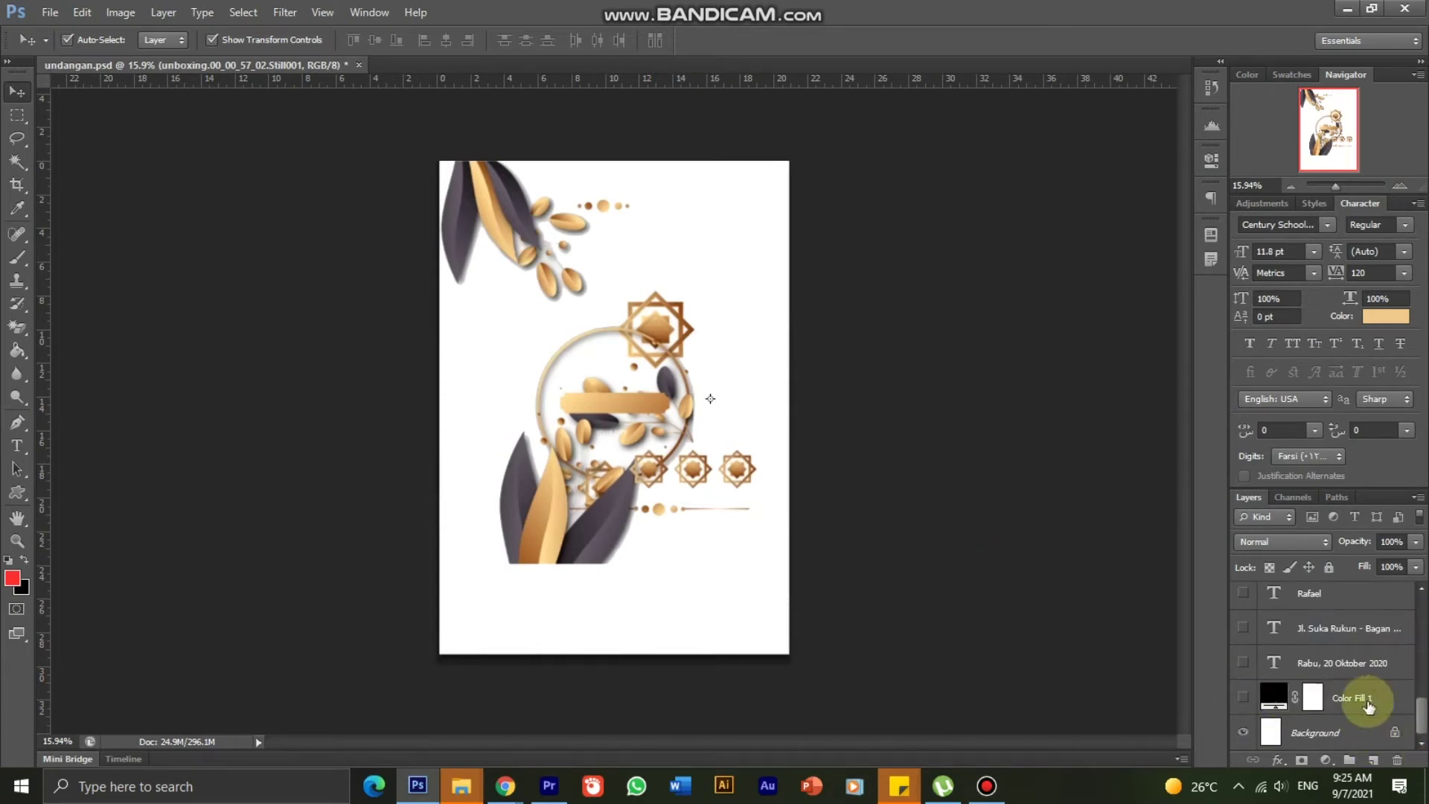
click(1325, 760)
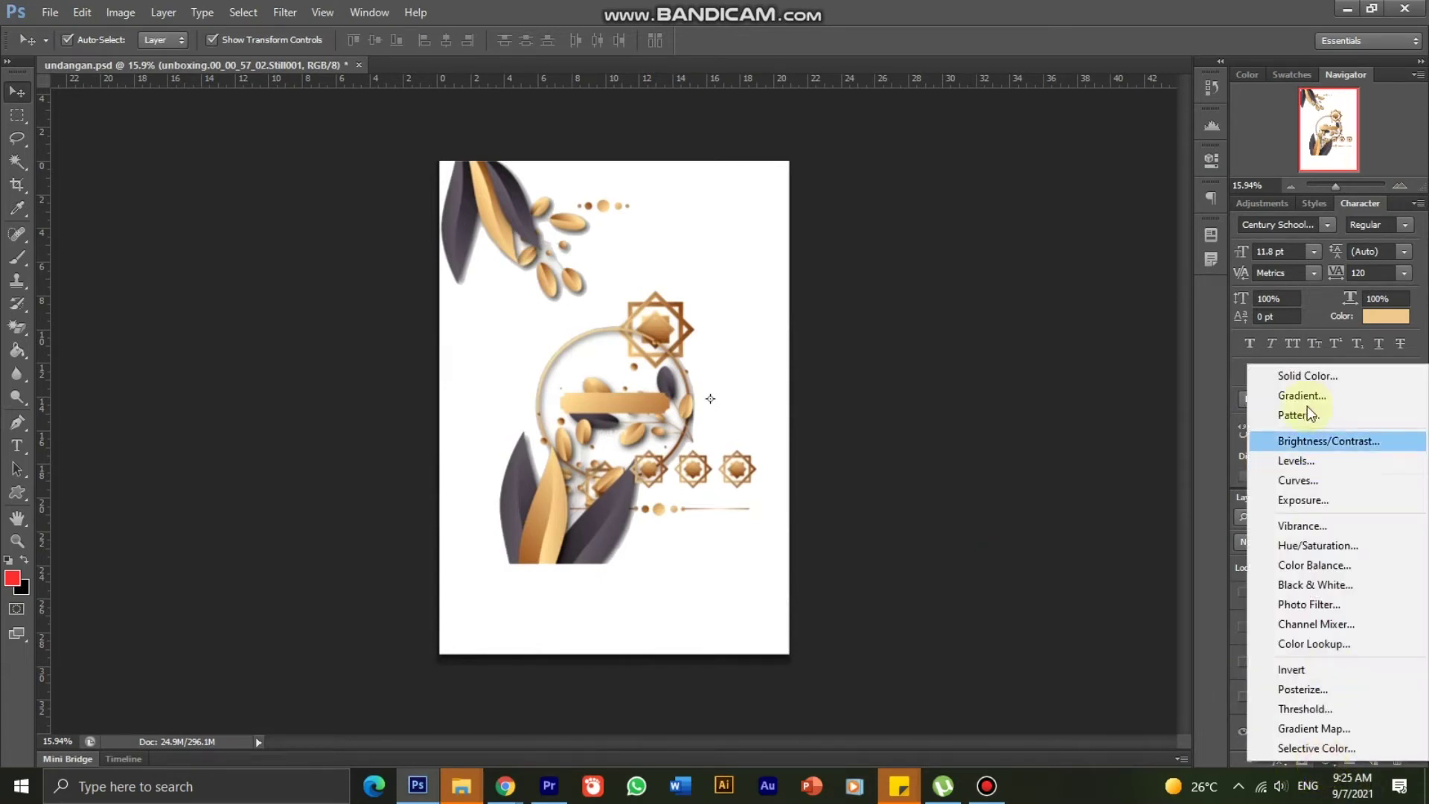
click(1306, 378)
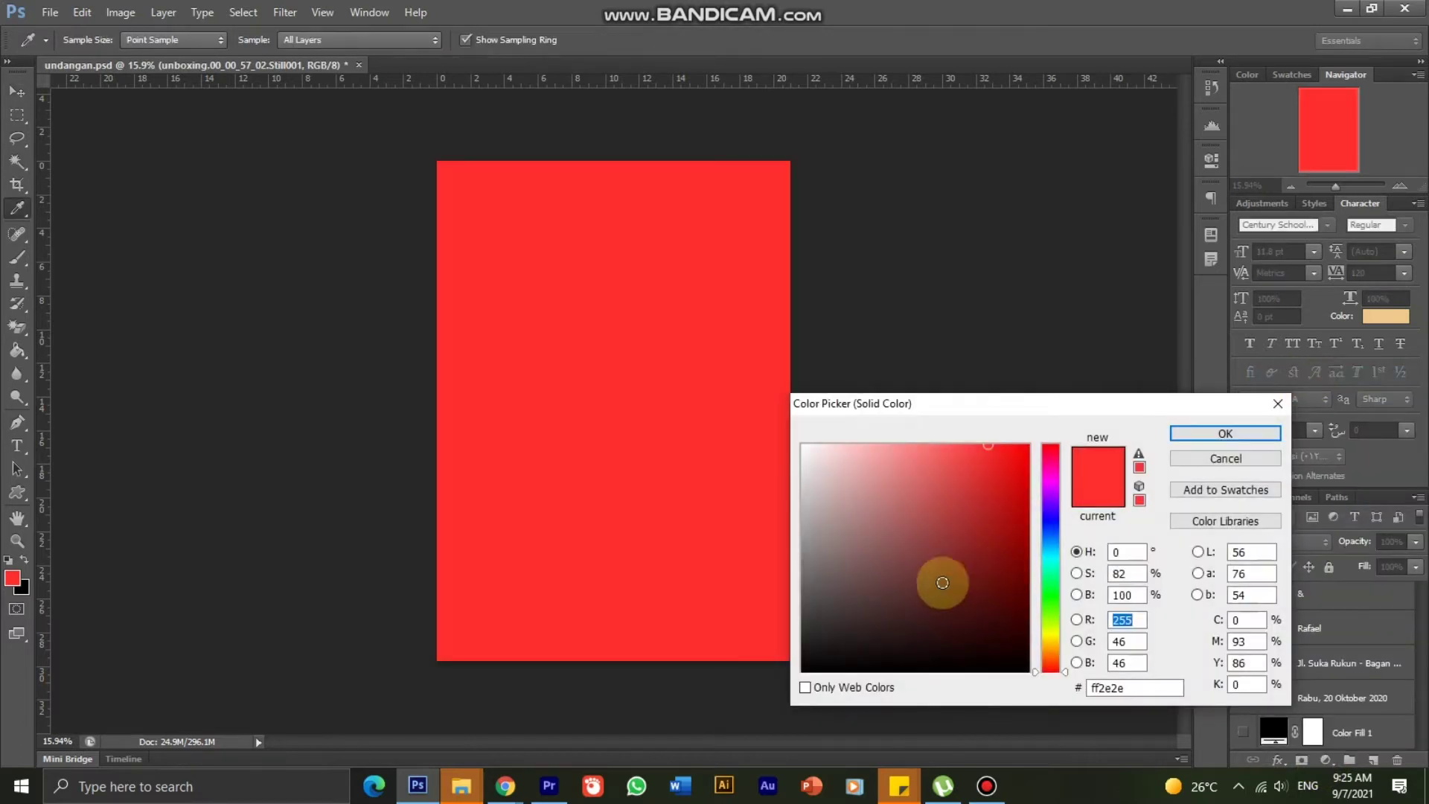
mouse_move(941, 581)
mouse_down()
mouse_move(770, 597)
mouse_move(755, 660)
mouse_move(829, 653)
mouse_up()
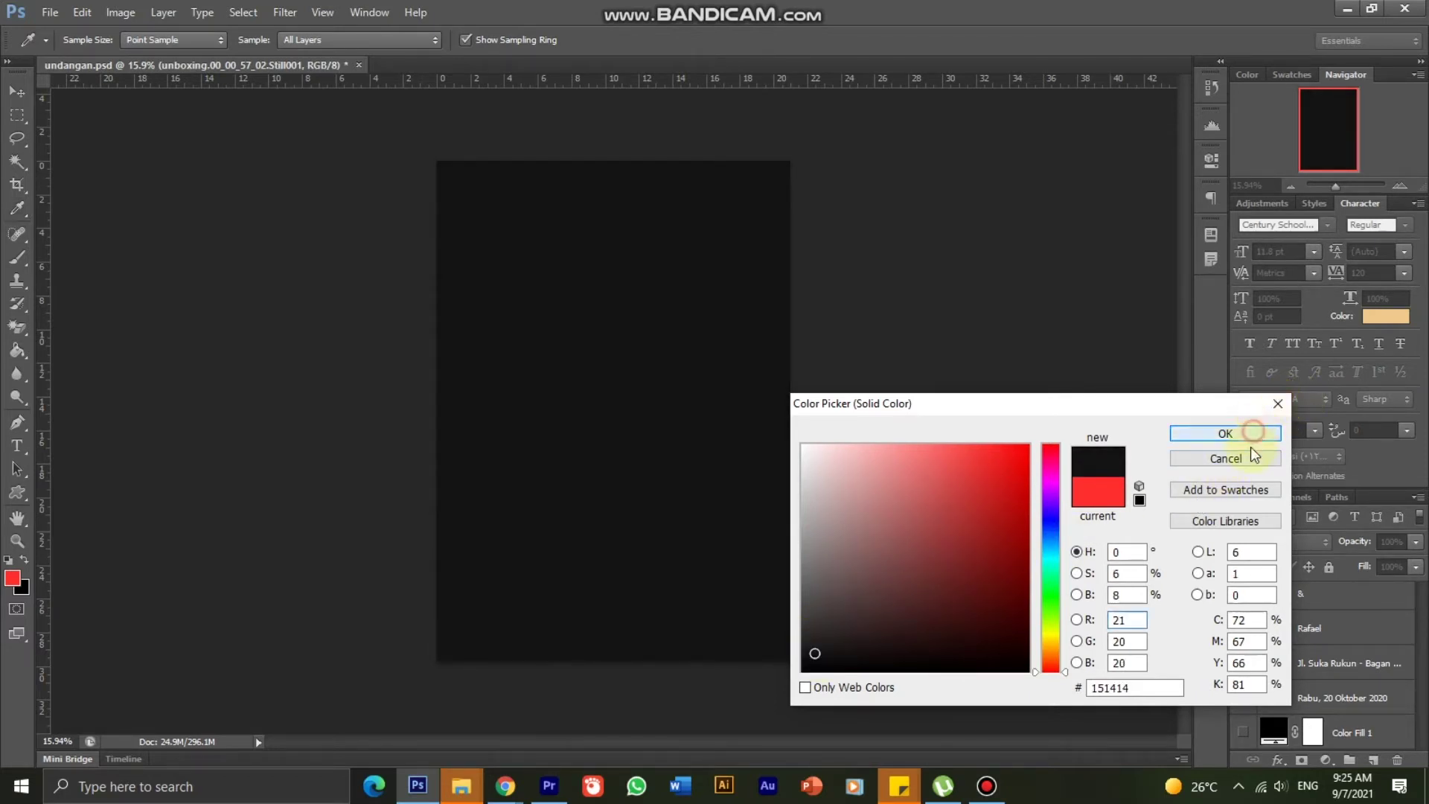
click(1359, 633)
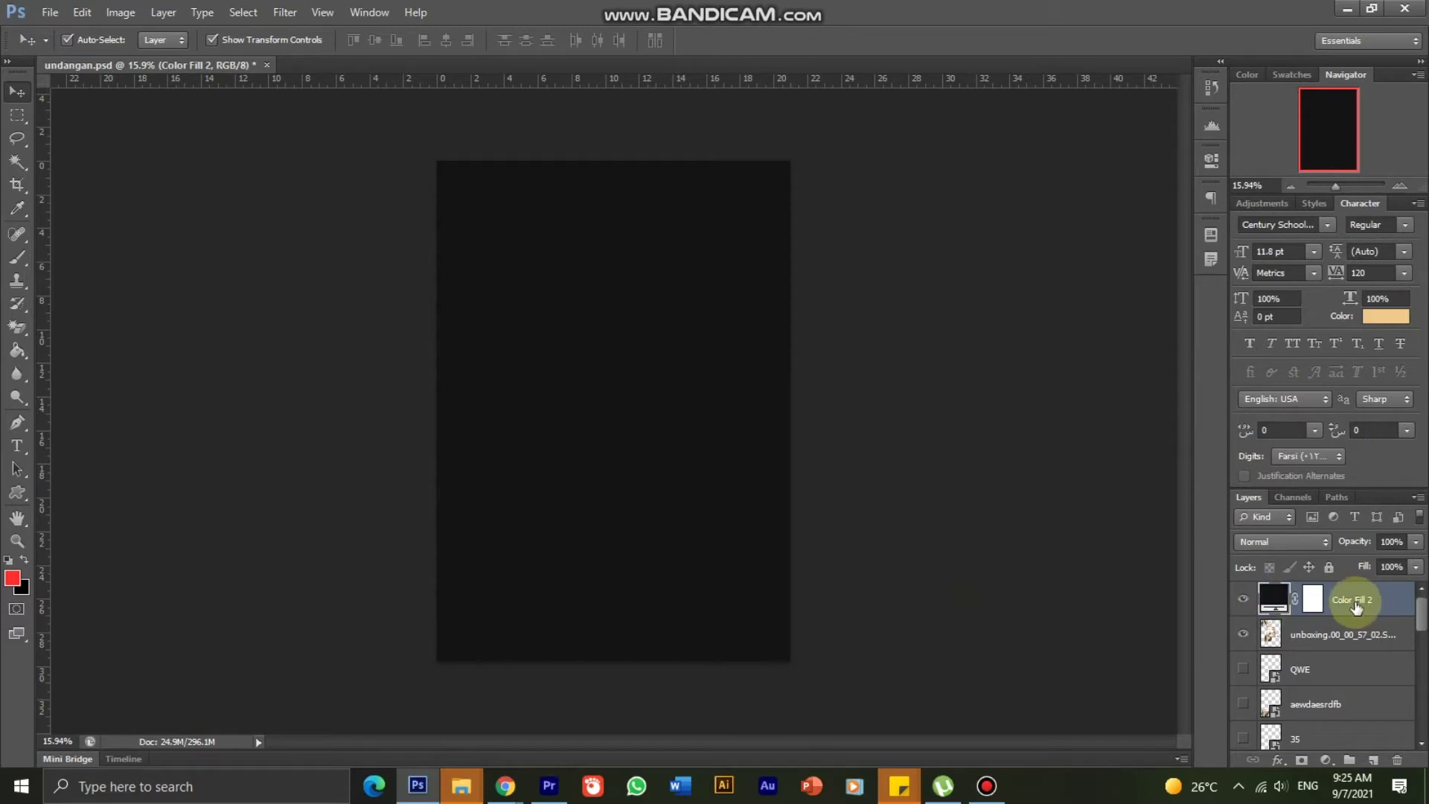
mouse_move(1356, 605)
mouse_down()
mouse_move(1368, 768)
mouse_move(1353, 685)
mouse_up()
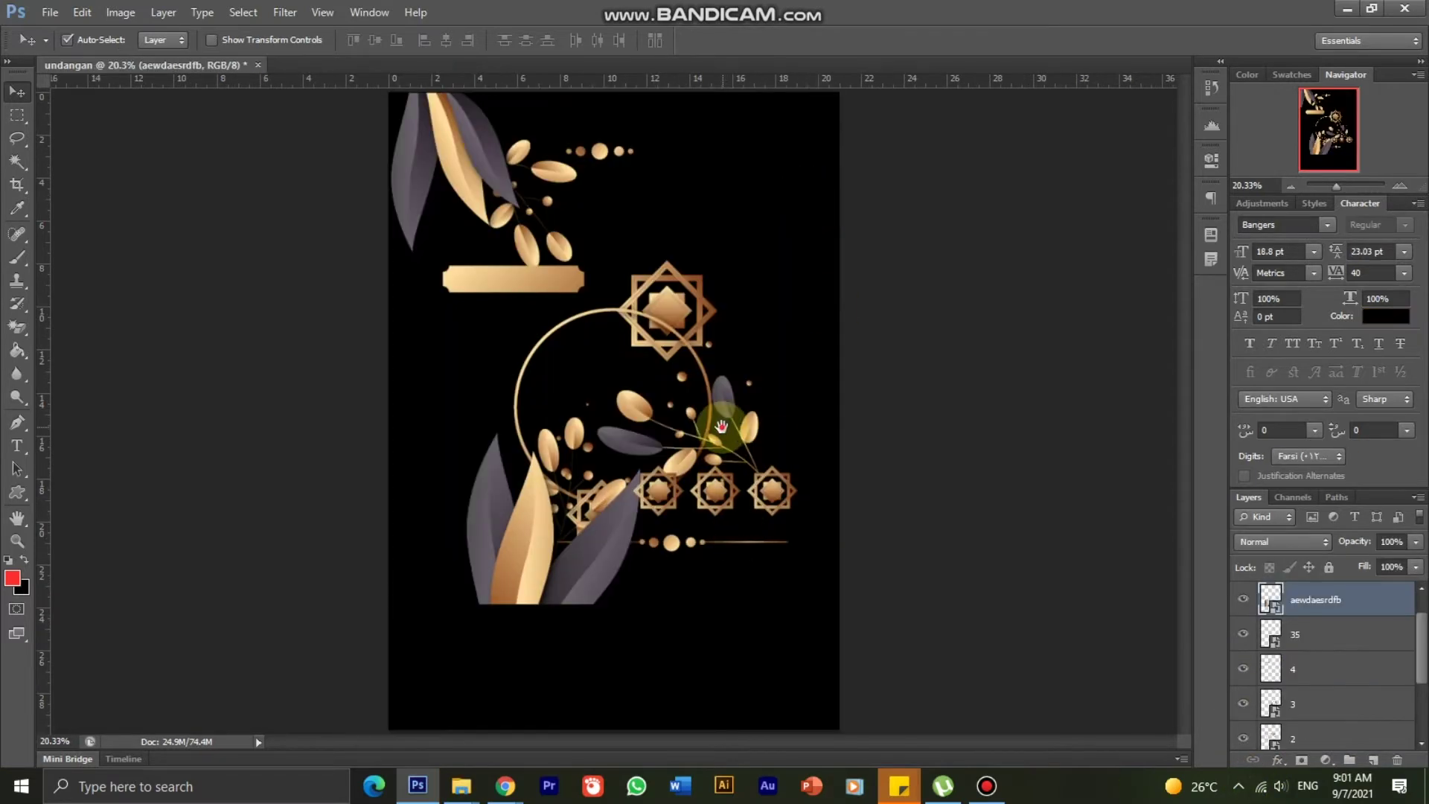
Step: Rearrange the leaf clusters into the corners and set the star-and-circle frame down and left
scroll(699, 378, down, 4)
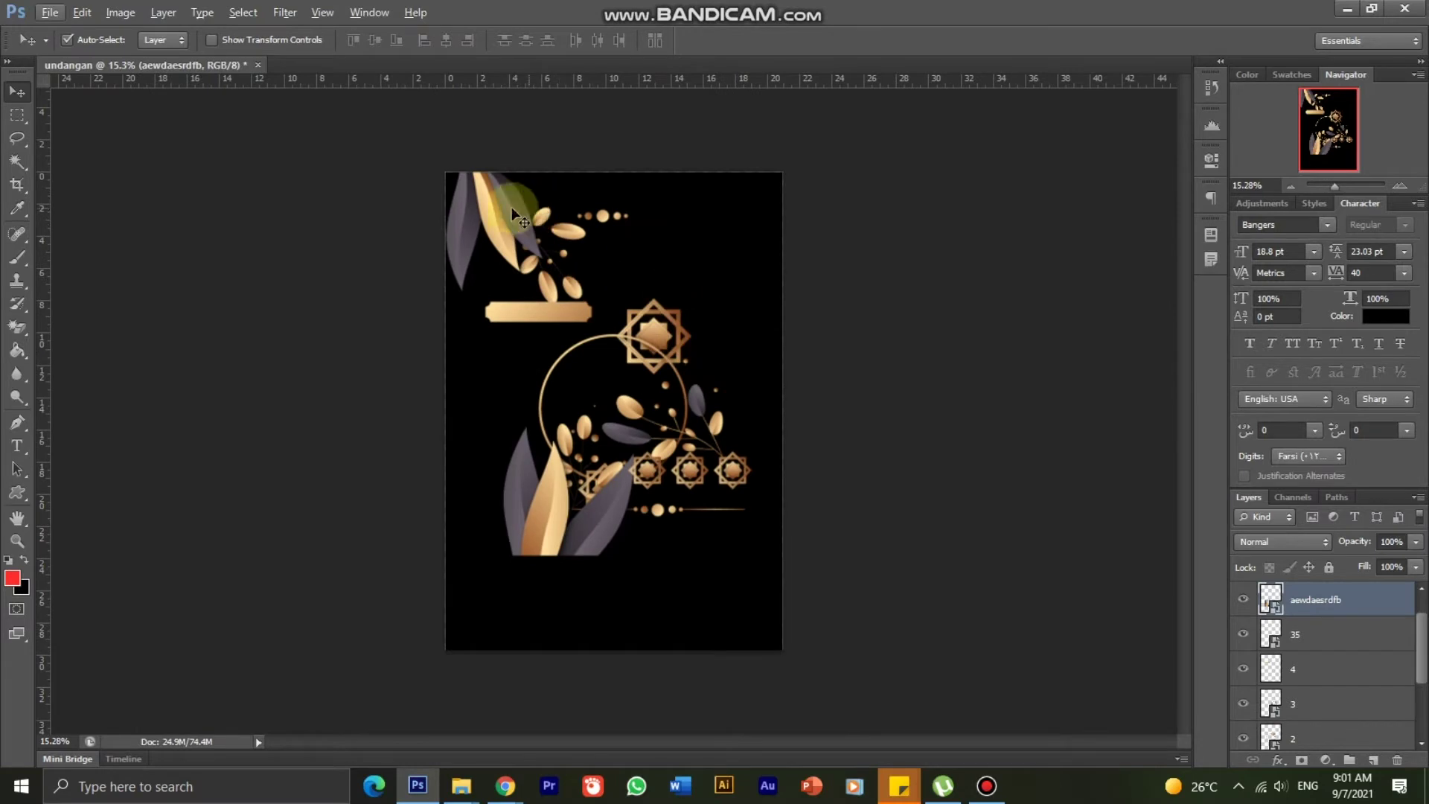
drag(511, 207, 584, 302)
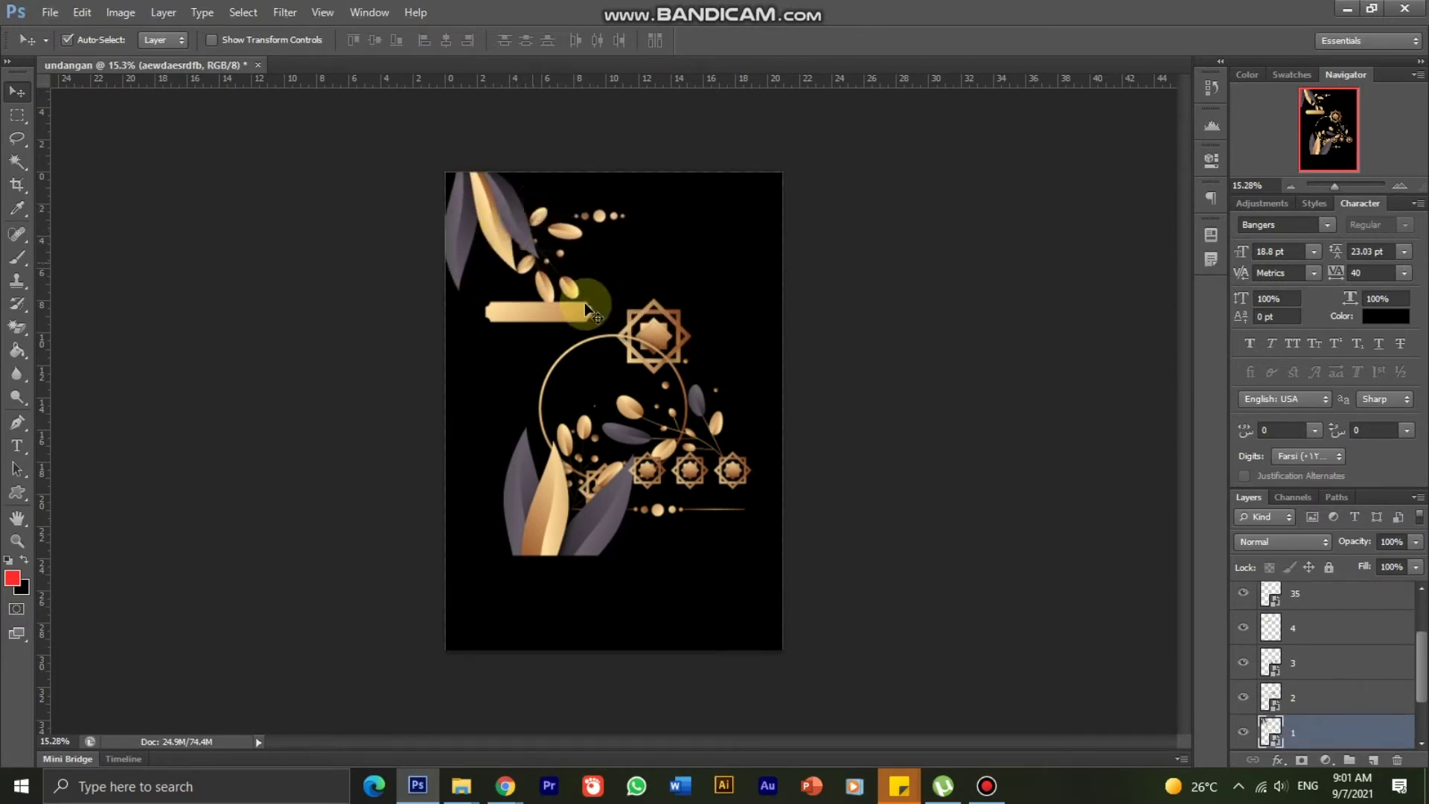
drag(598, 512, 557, 616)
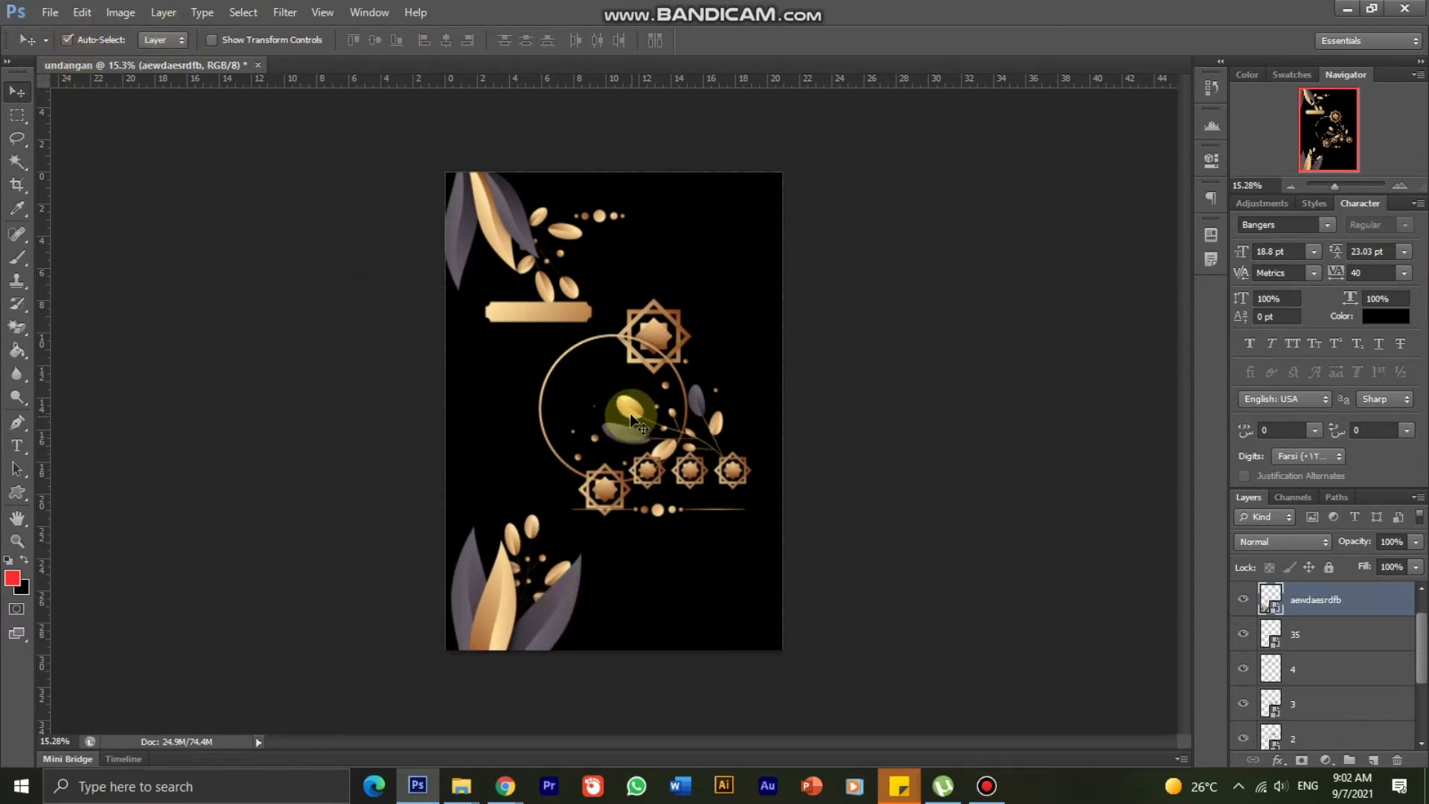
mouse_move(630, 418)
mouse_down()
mouse_move(703, 278)
mouse_move(691, 255)
mouse_up()
drag(660, 334, 638, 357)
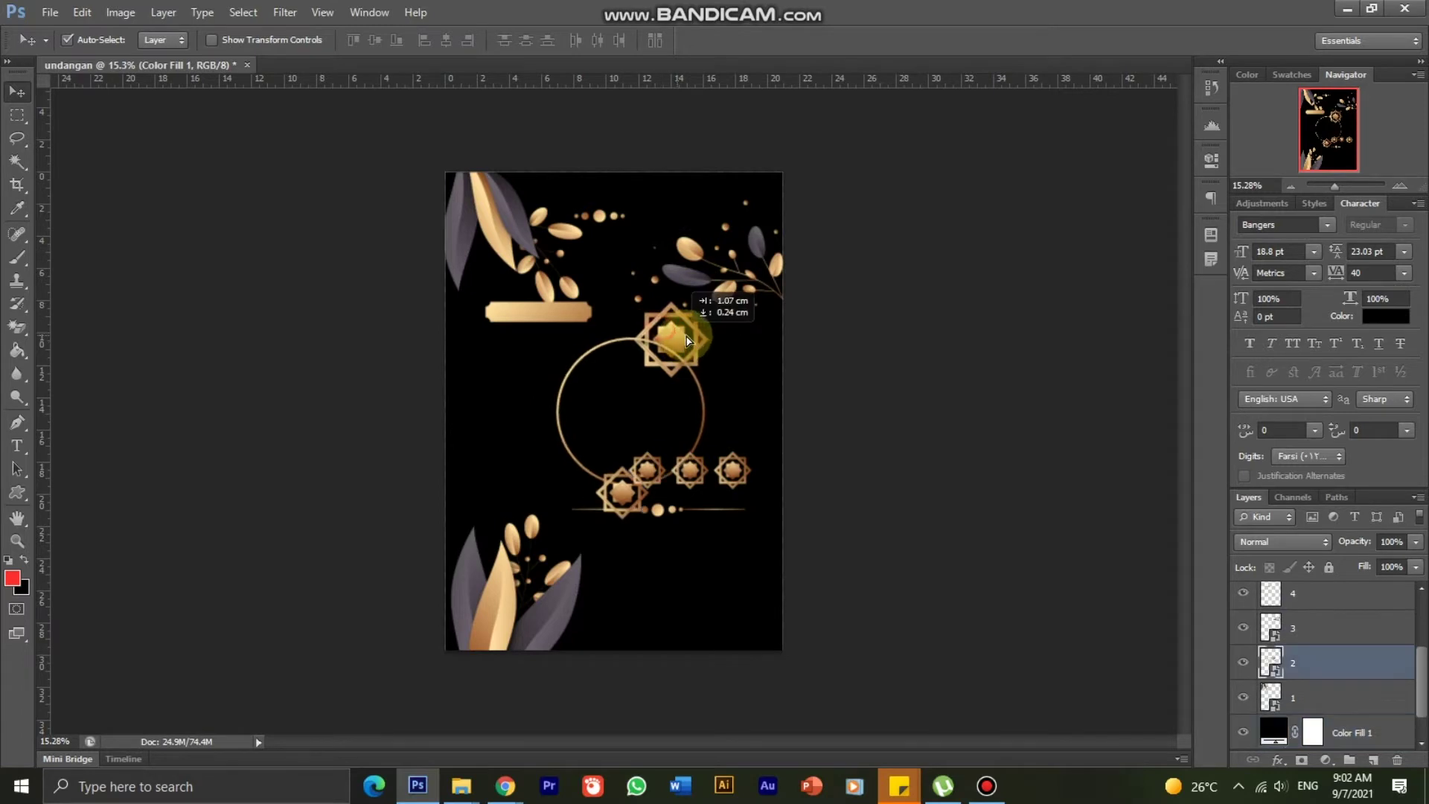
click(679, 514)
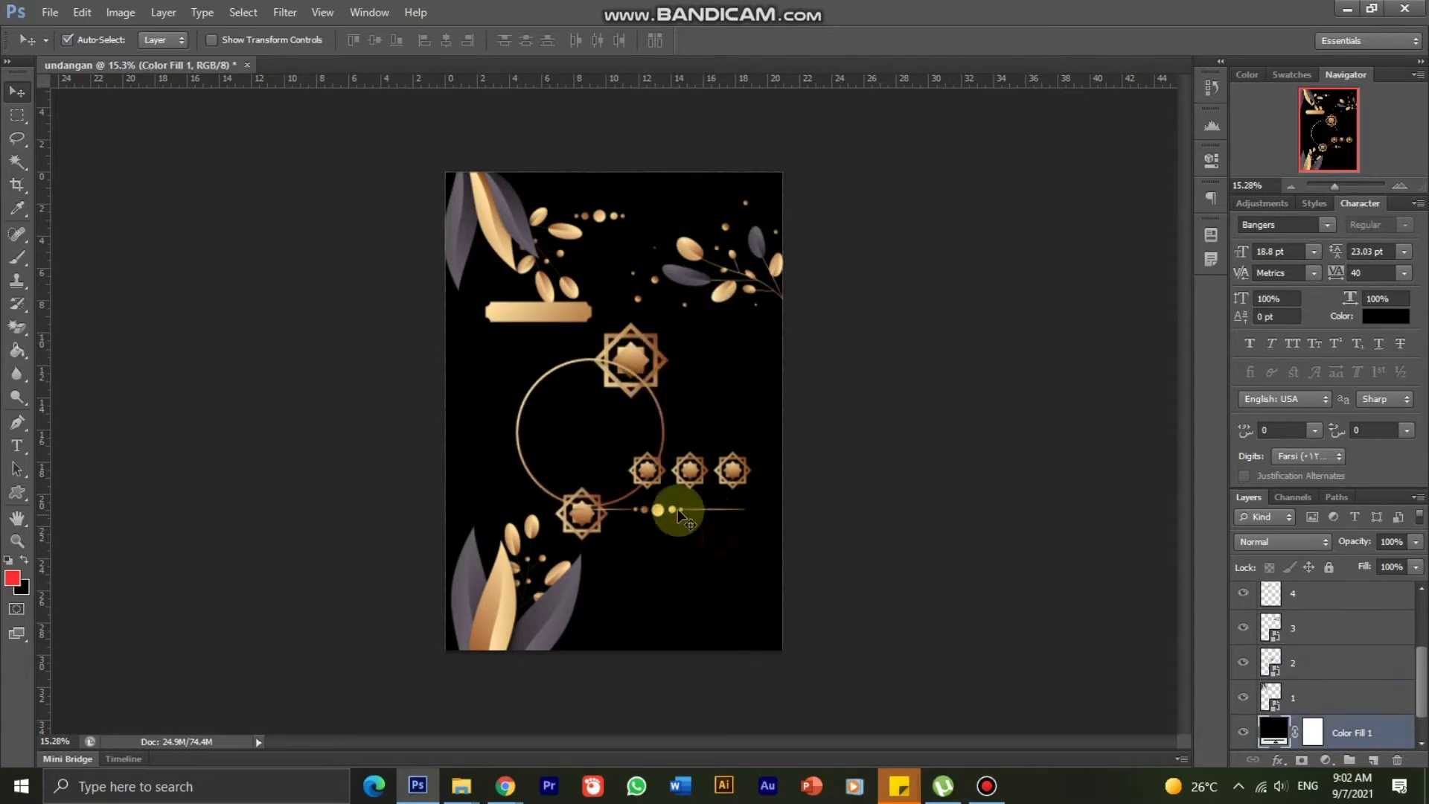
Step: Place the divider near the page bottom, lower the small stars, and shift the gold bar left and down
drag(659, 510, 679, 602)
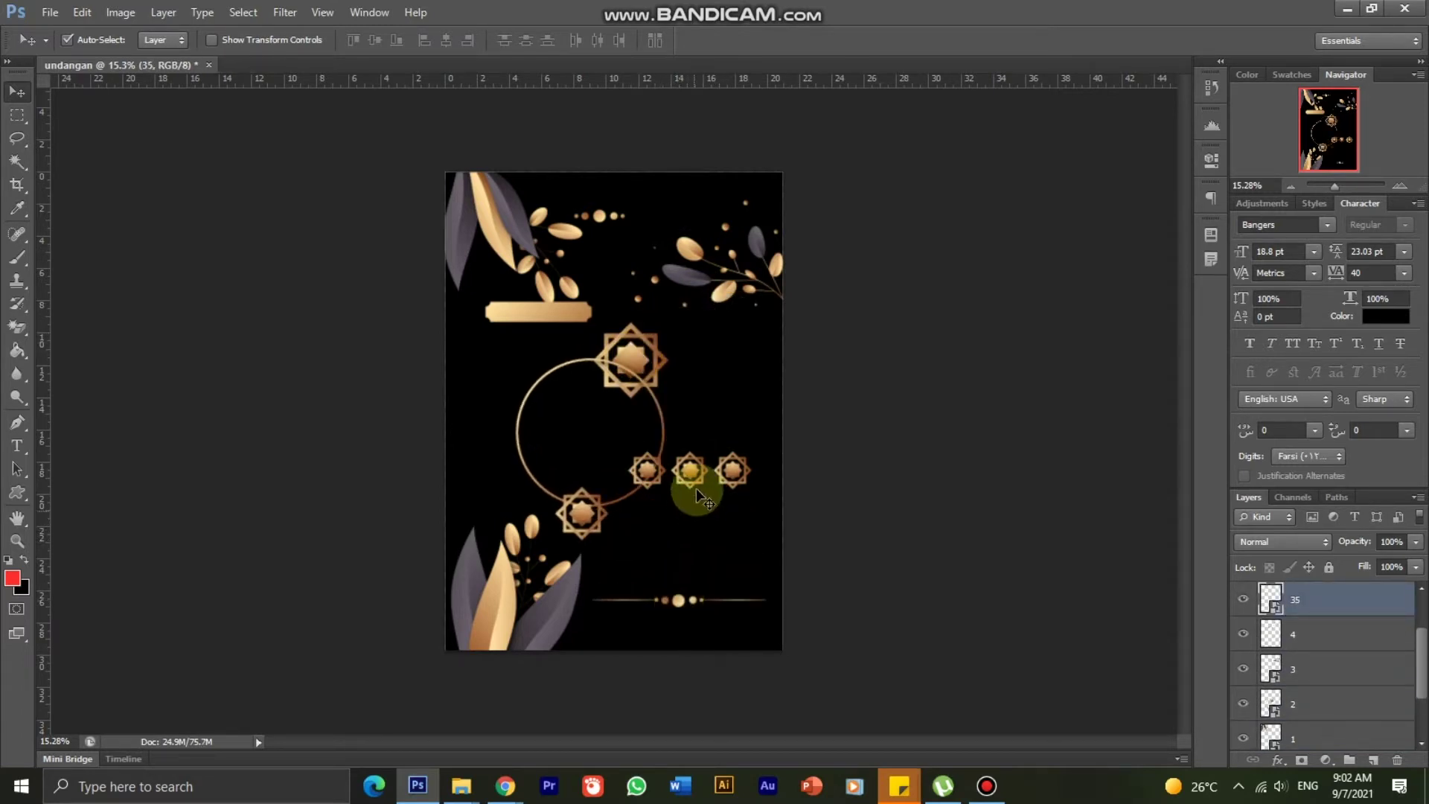
drag(689, 494, 696, 521)
click(681, 603)
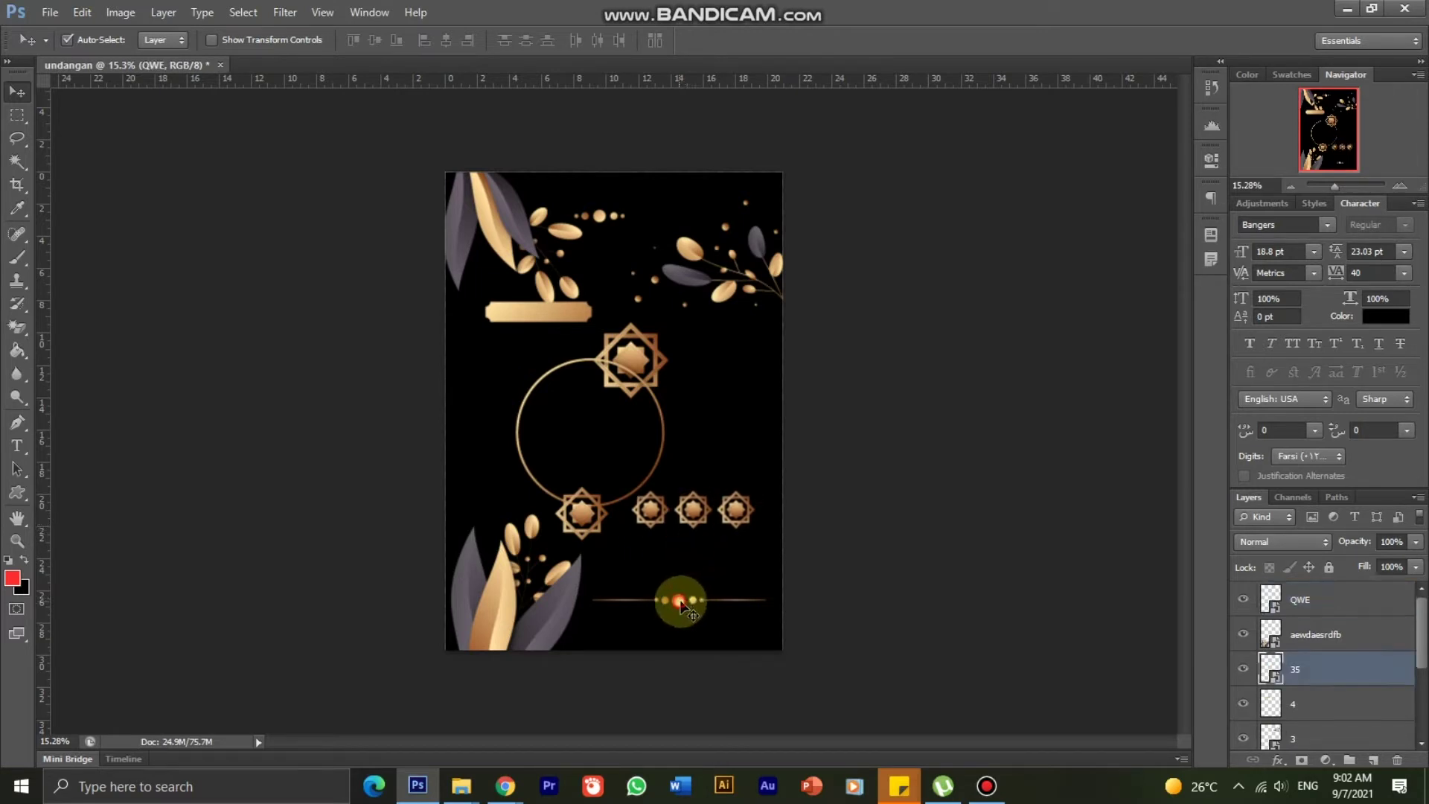
drag(682, 605, 684, 605)
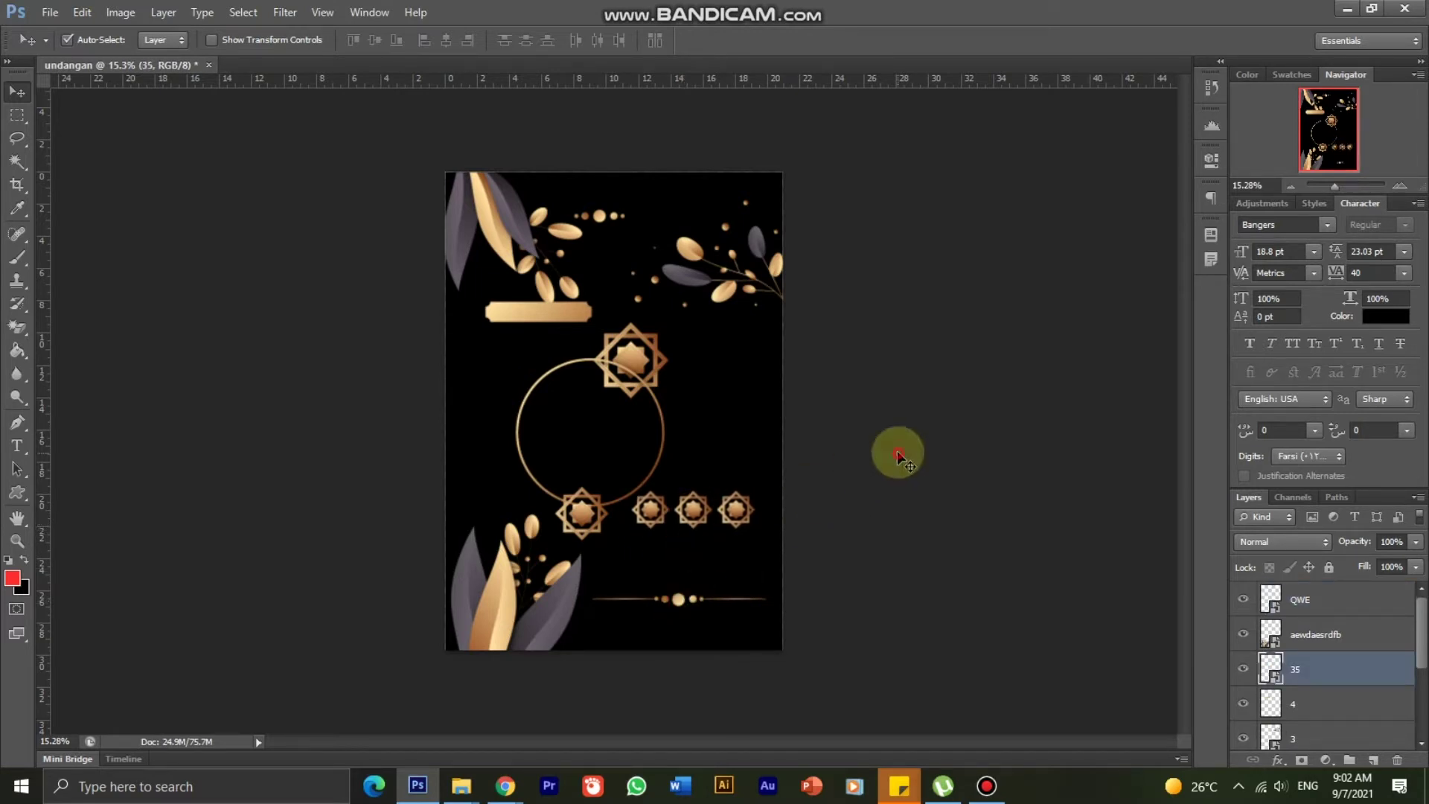
click(893, 447)
click(630, 362)
drag(558, 318, 542, 333)
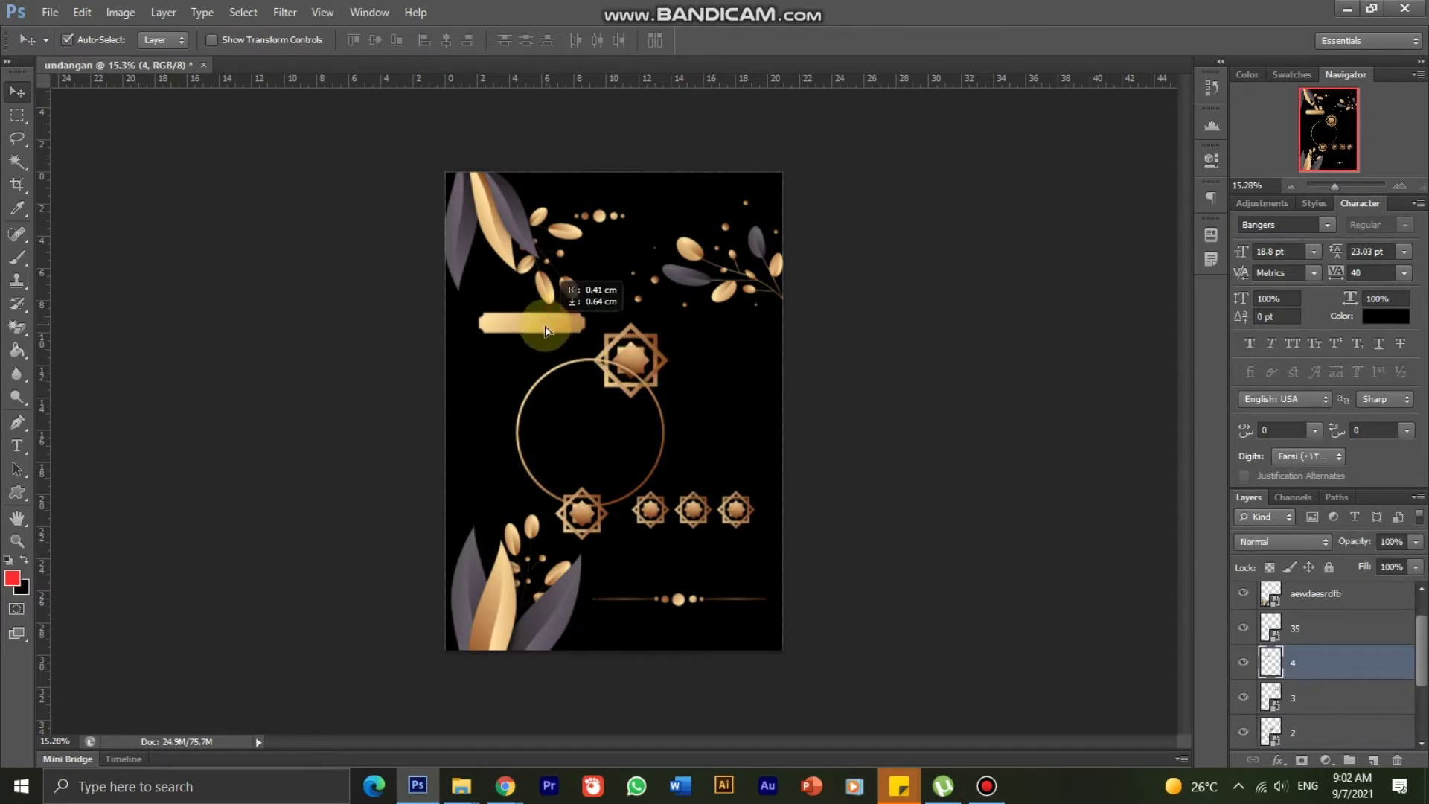
Step: Zoom in on the banner area and raise the gold banner bar slightly
alt+scroll(542, 334, up, 3)
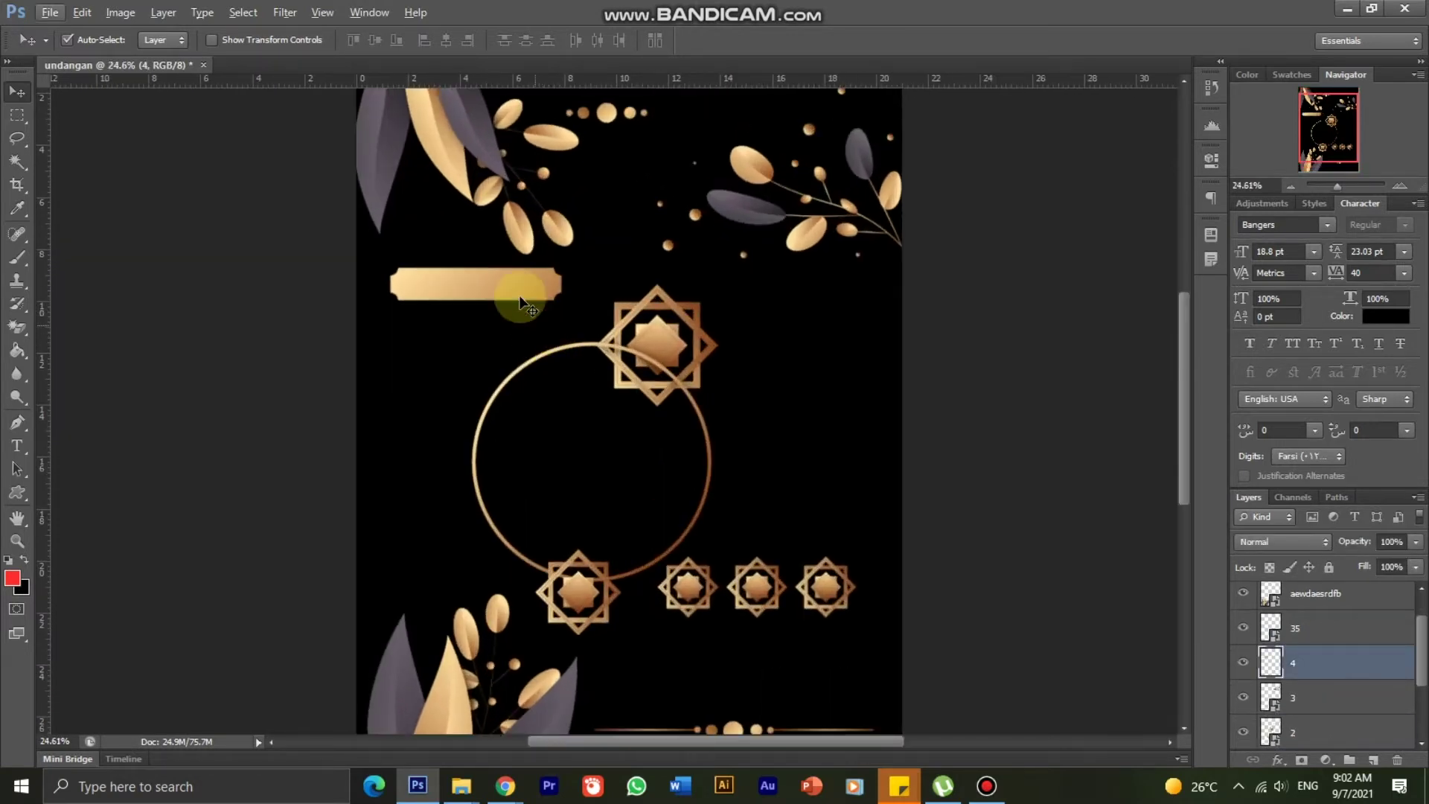
alt+scroll(491, 281, up, 3)
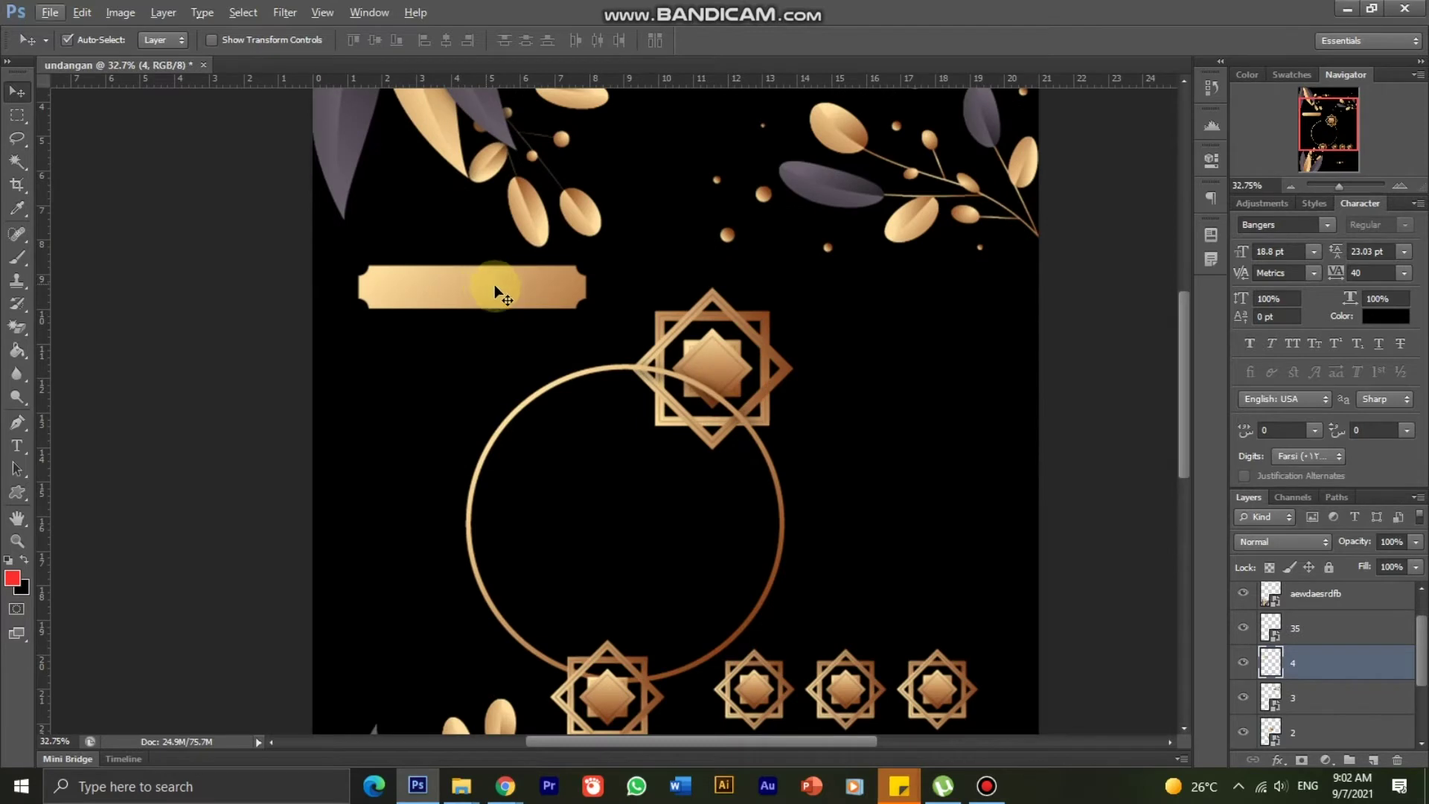
click(1400, 186)
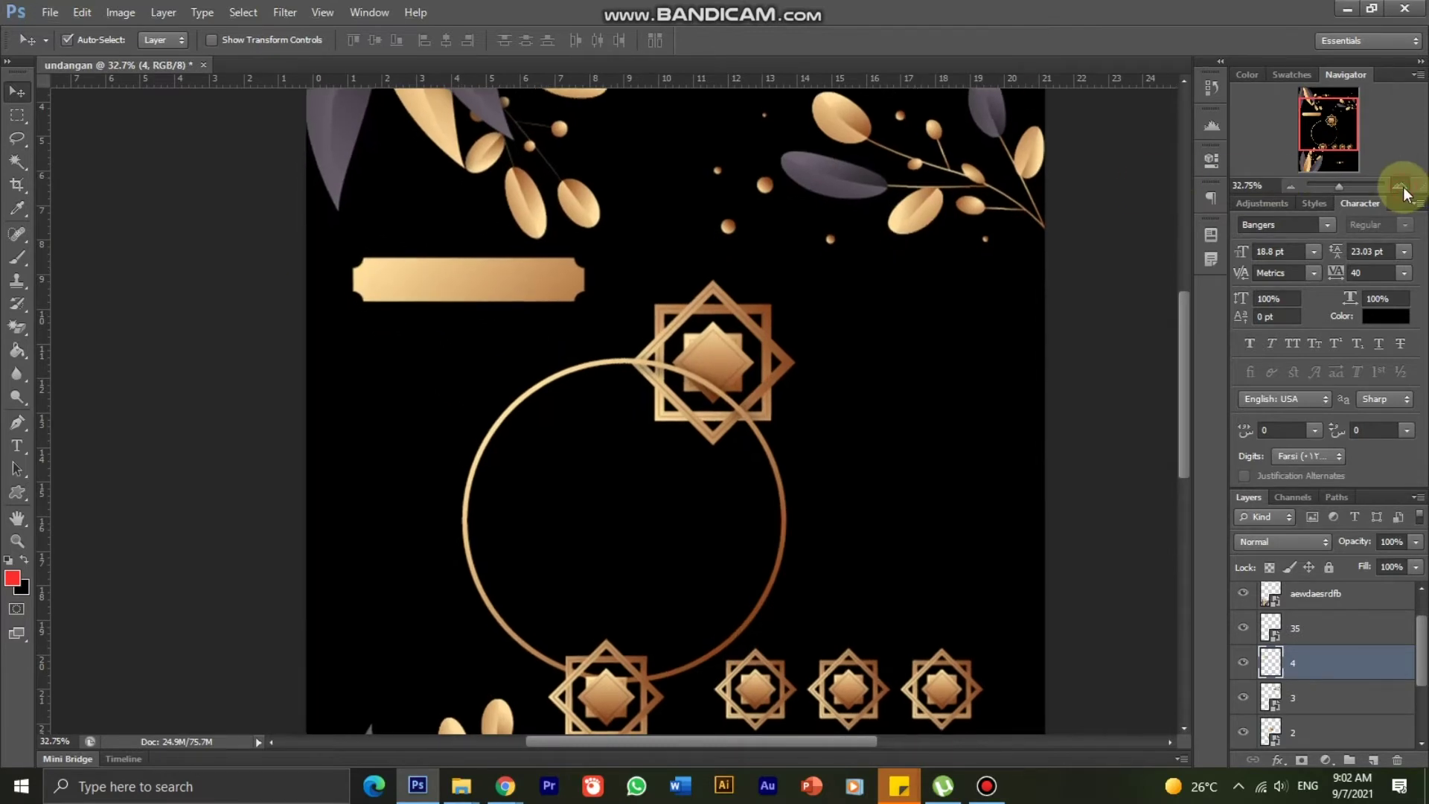
drag(1312, 137, 1309, 121)
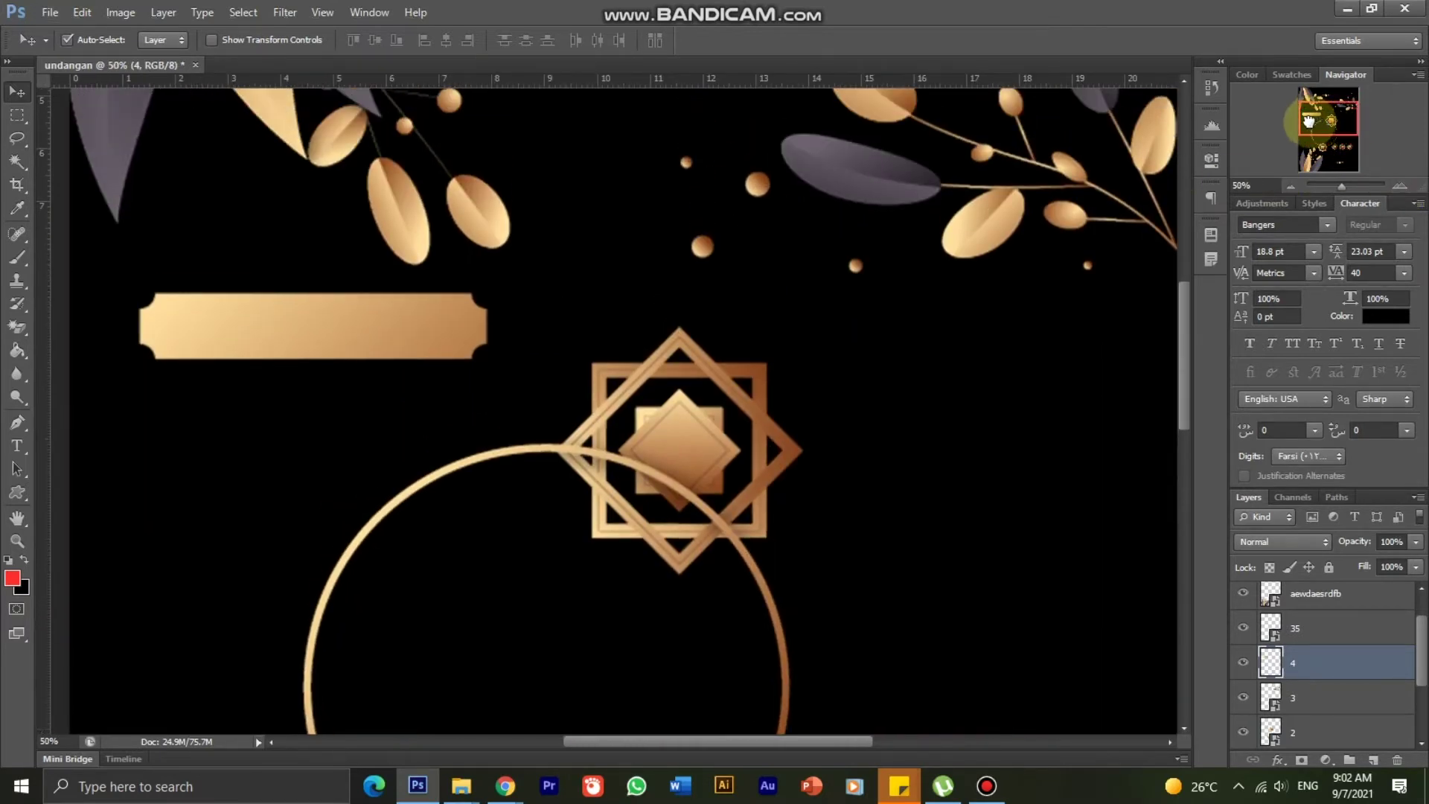
drag(435, 343, 435, 335)
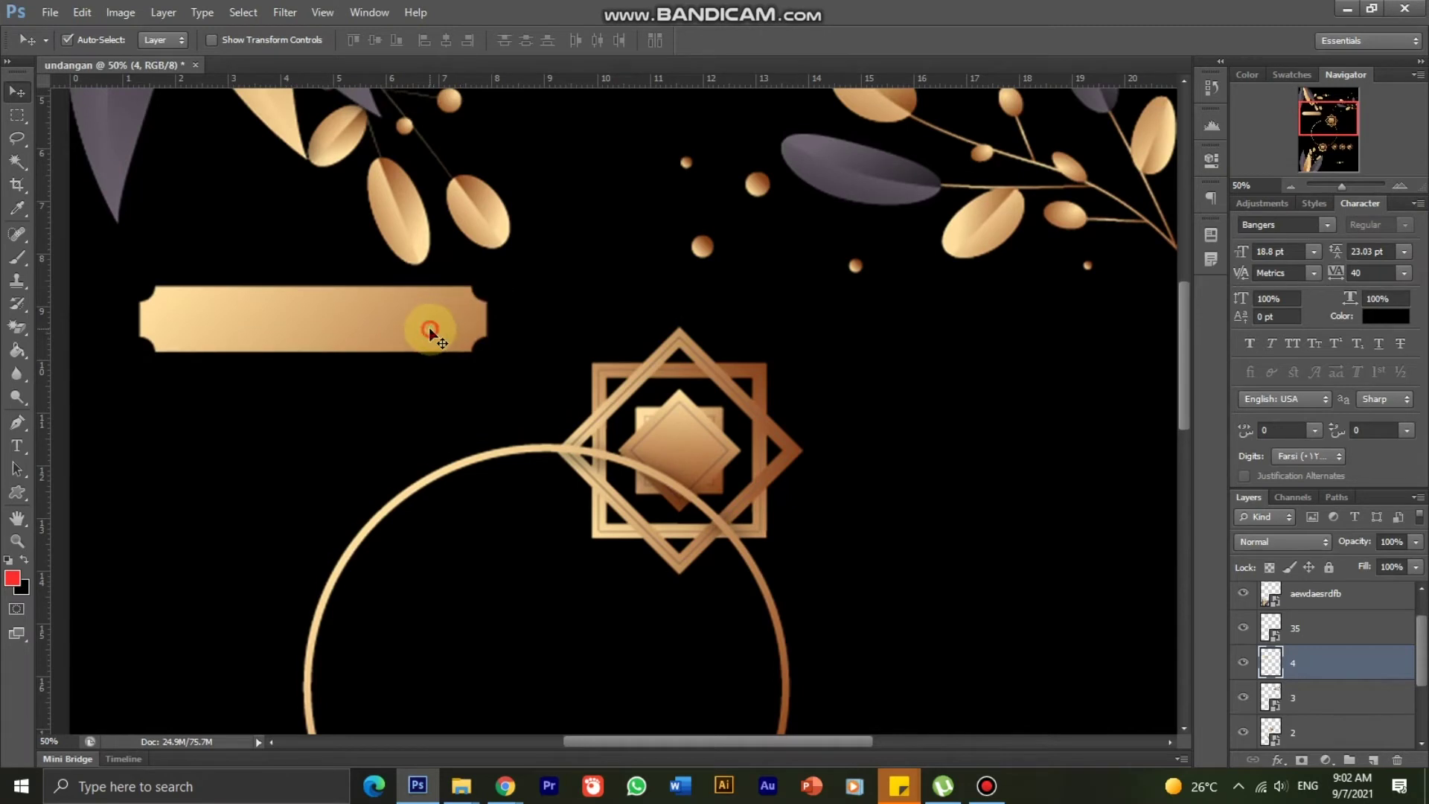
Step: Type the title UNDANGAN inside the gold banner and move it right to centre it
click(17, 447)
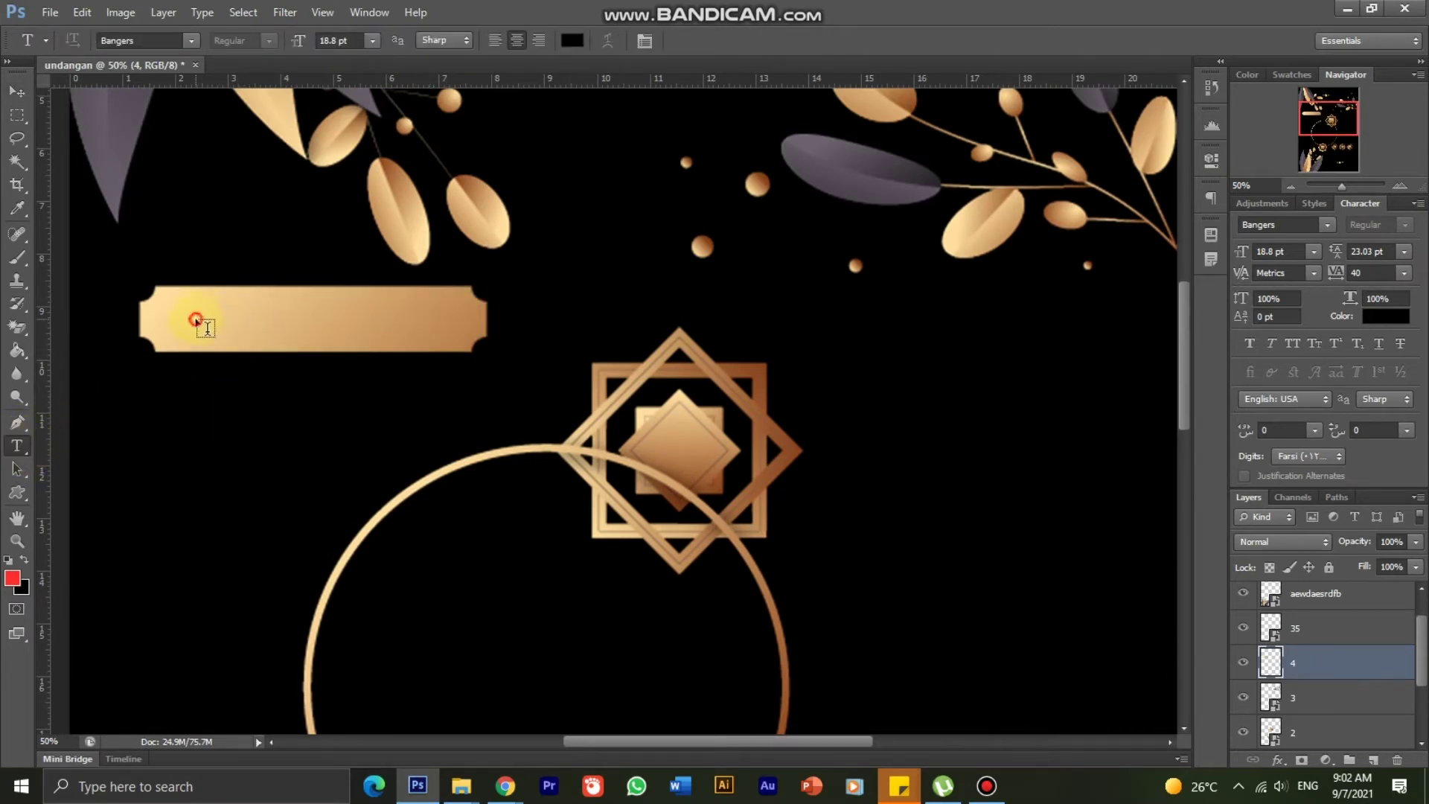
click(195, 320)
text(UNDANGAN)
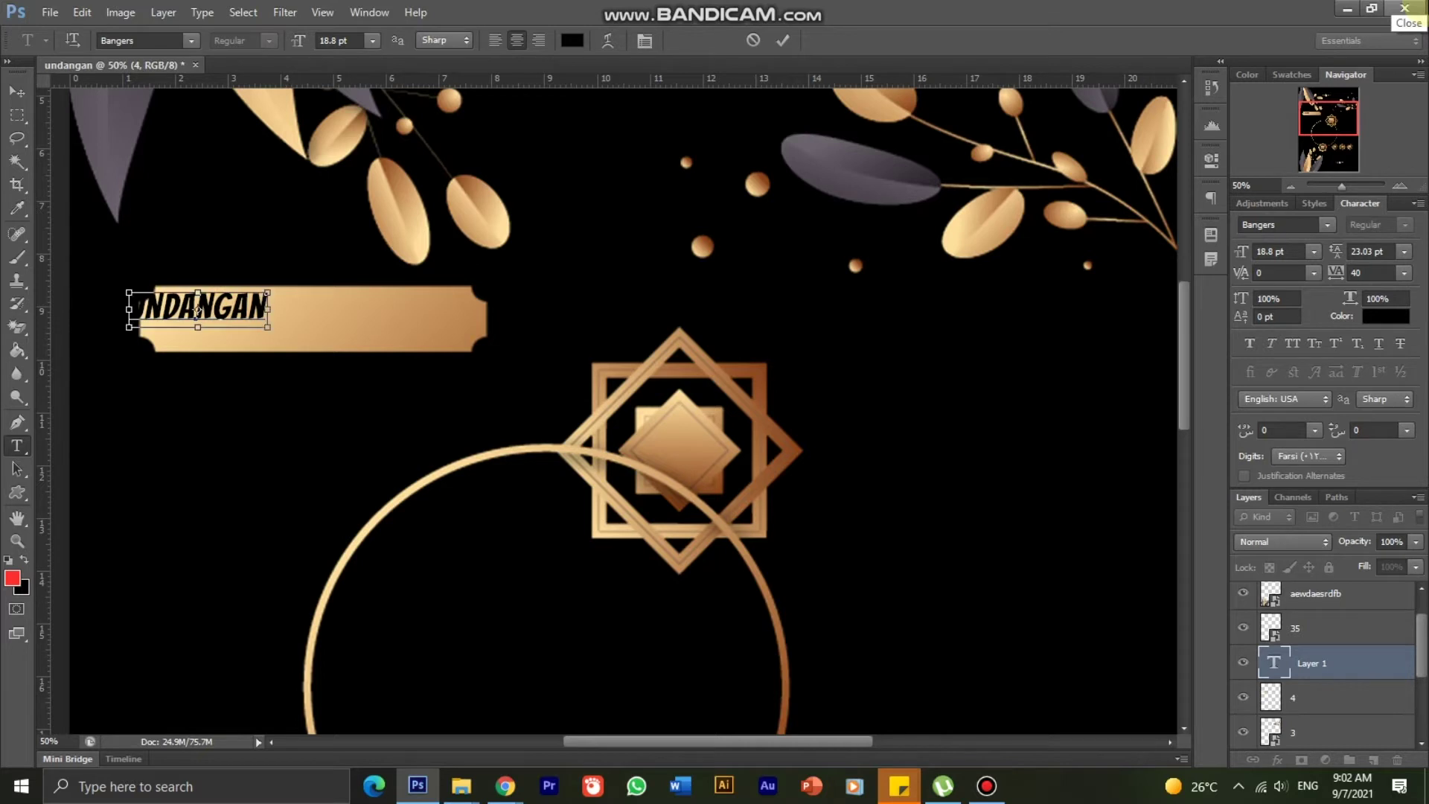
key(ctrl+a)
click(18, 90)
drag(237, 316, 311, 326)
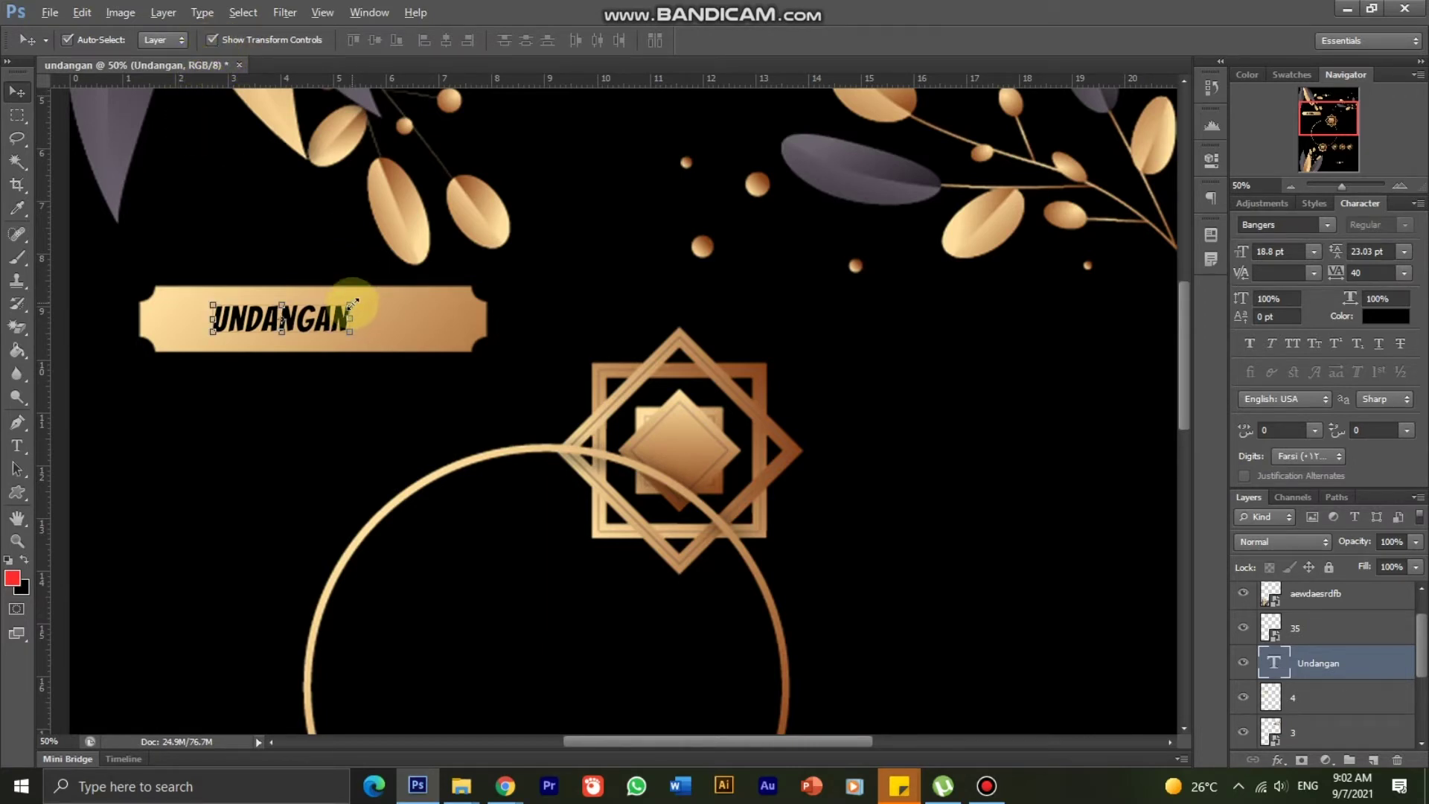
Step: Enlarge the UNDANGAN title and try out fonts, briefly setting it in Blackadder ITC
mouse_move(351, 304)
mouse_down()
mouse_move(376, 299)
mouse_move(387, 314)
mouse_up()
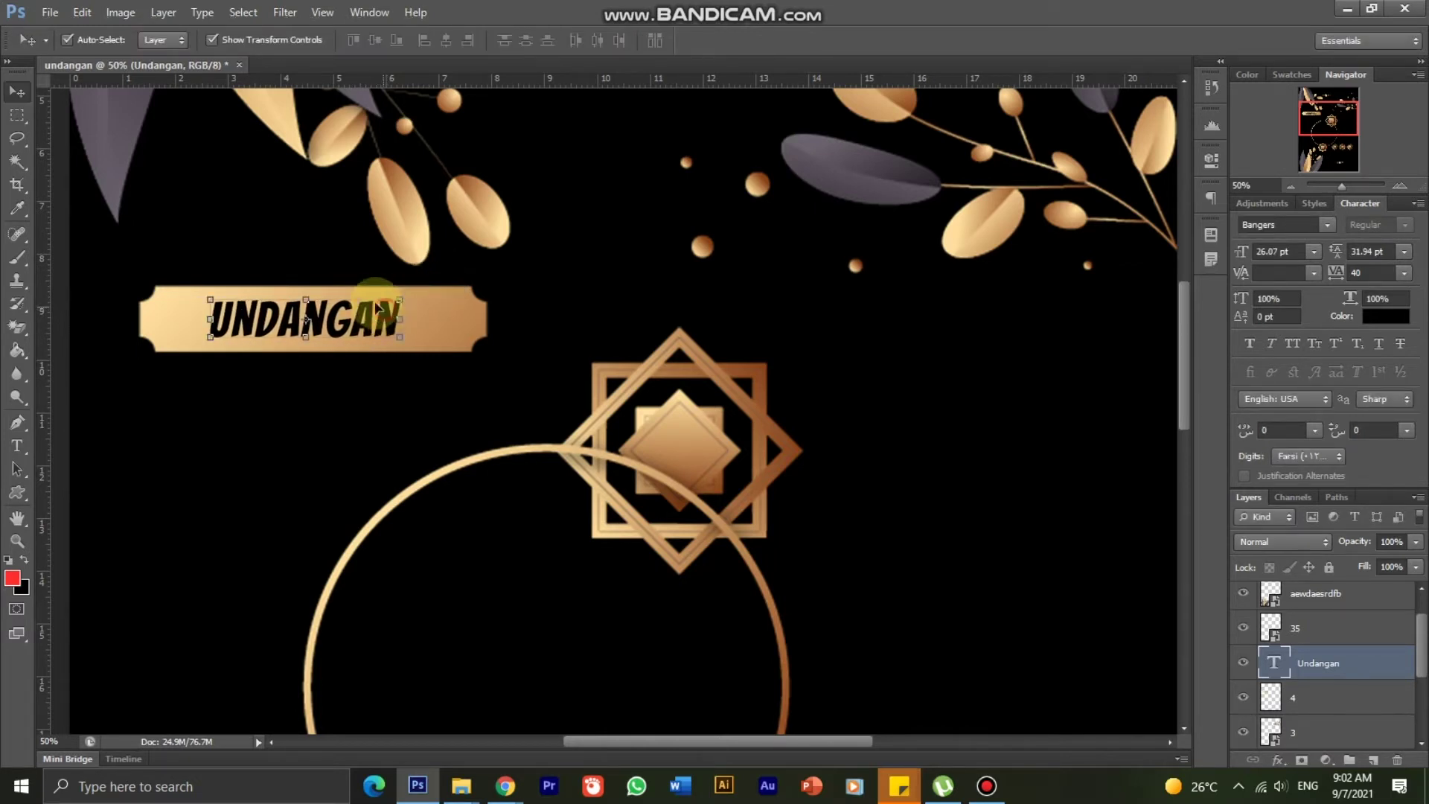
double_click(378, 307)
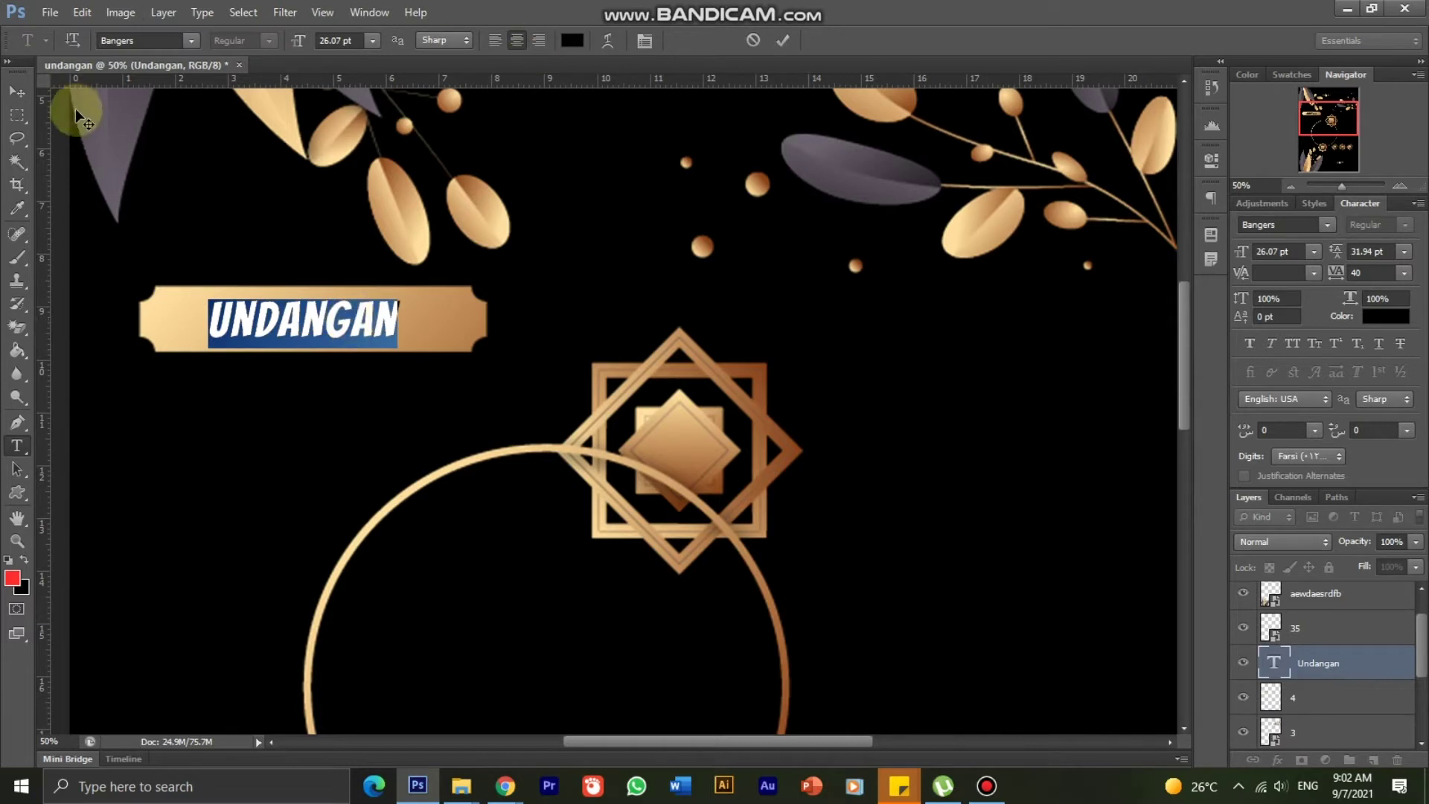
click(187, 42)
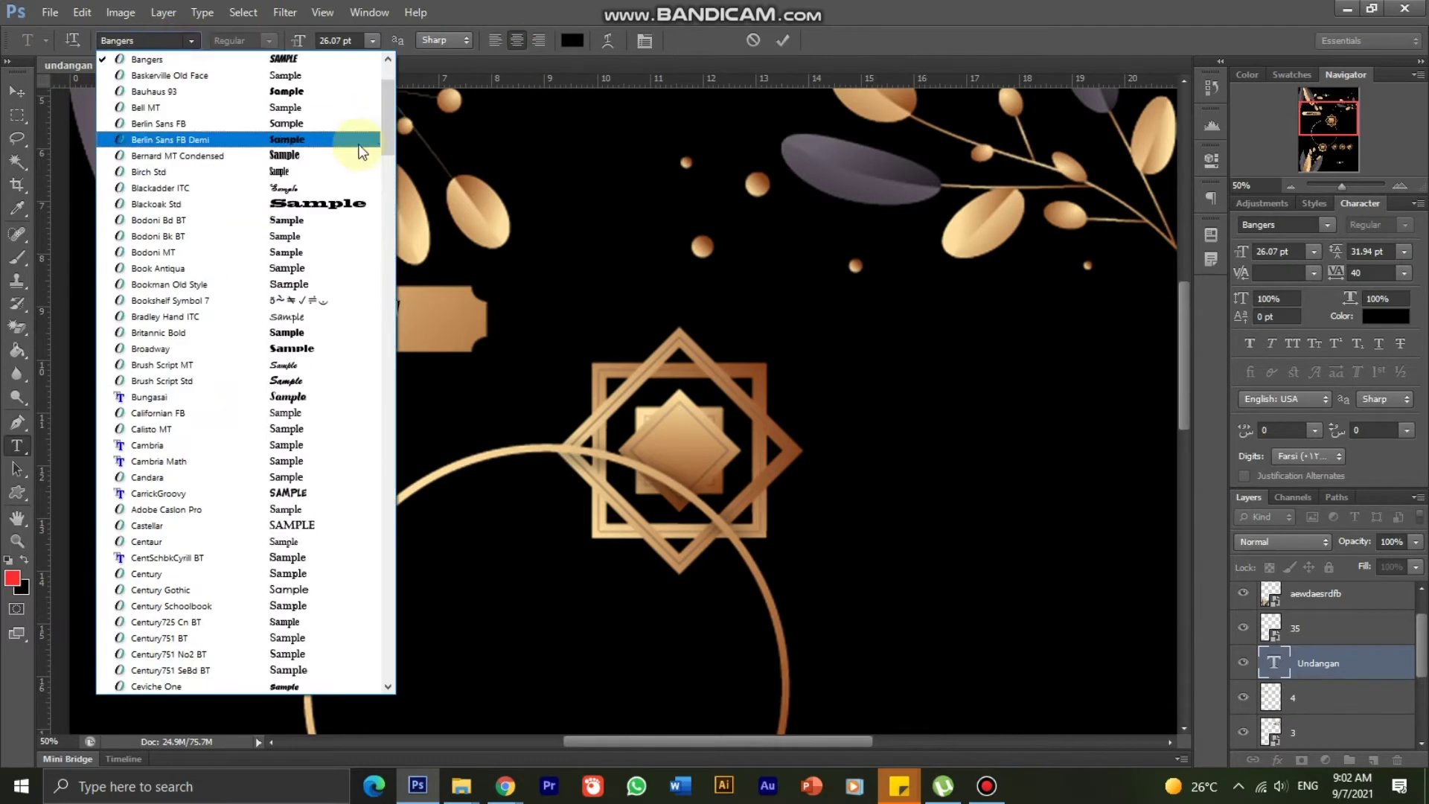
scroll(392, 105, up, 5)
click(311, 61)
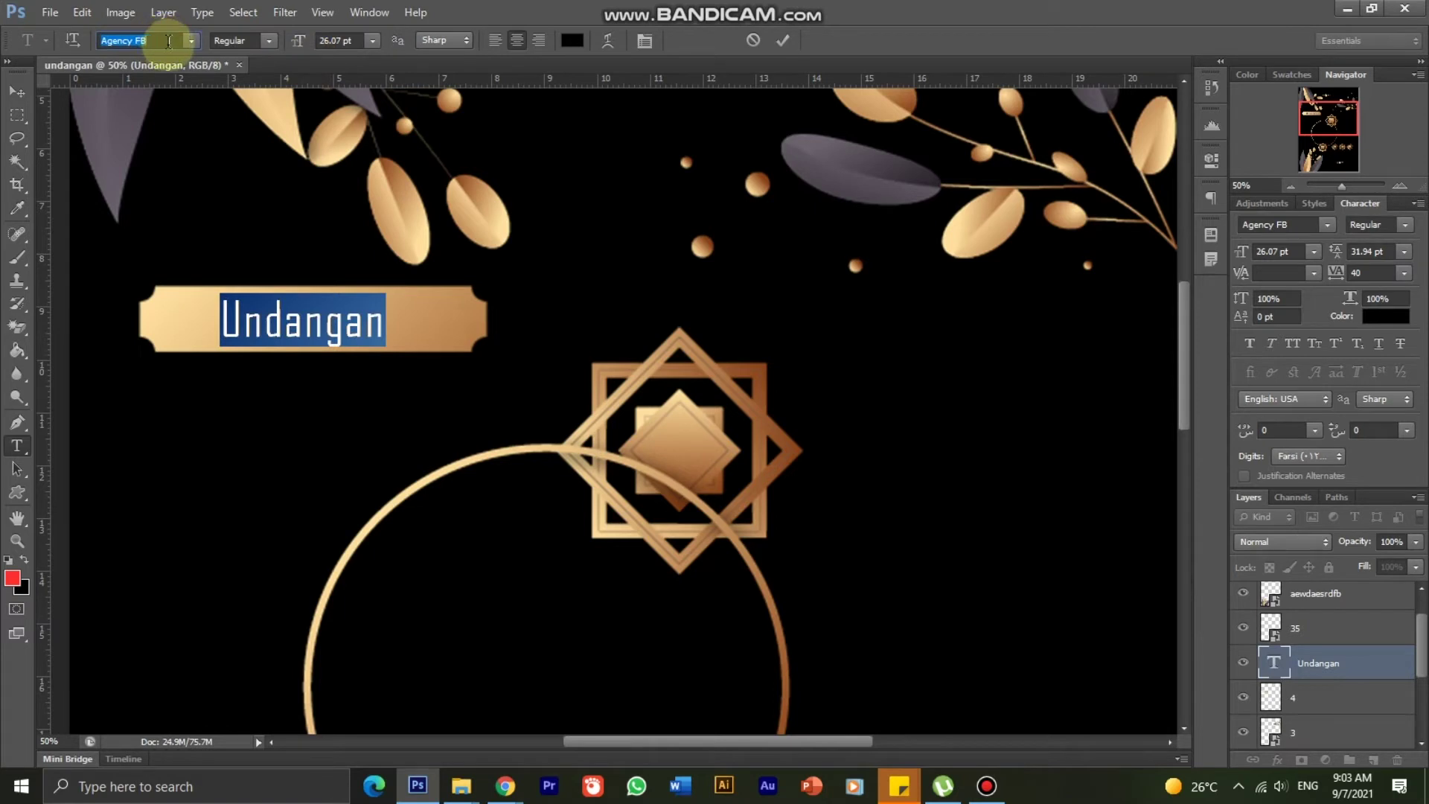
key(Down)
key(Down)
key(Down)
key(Down)
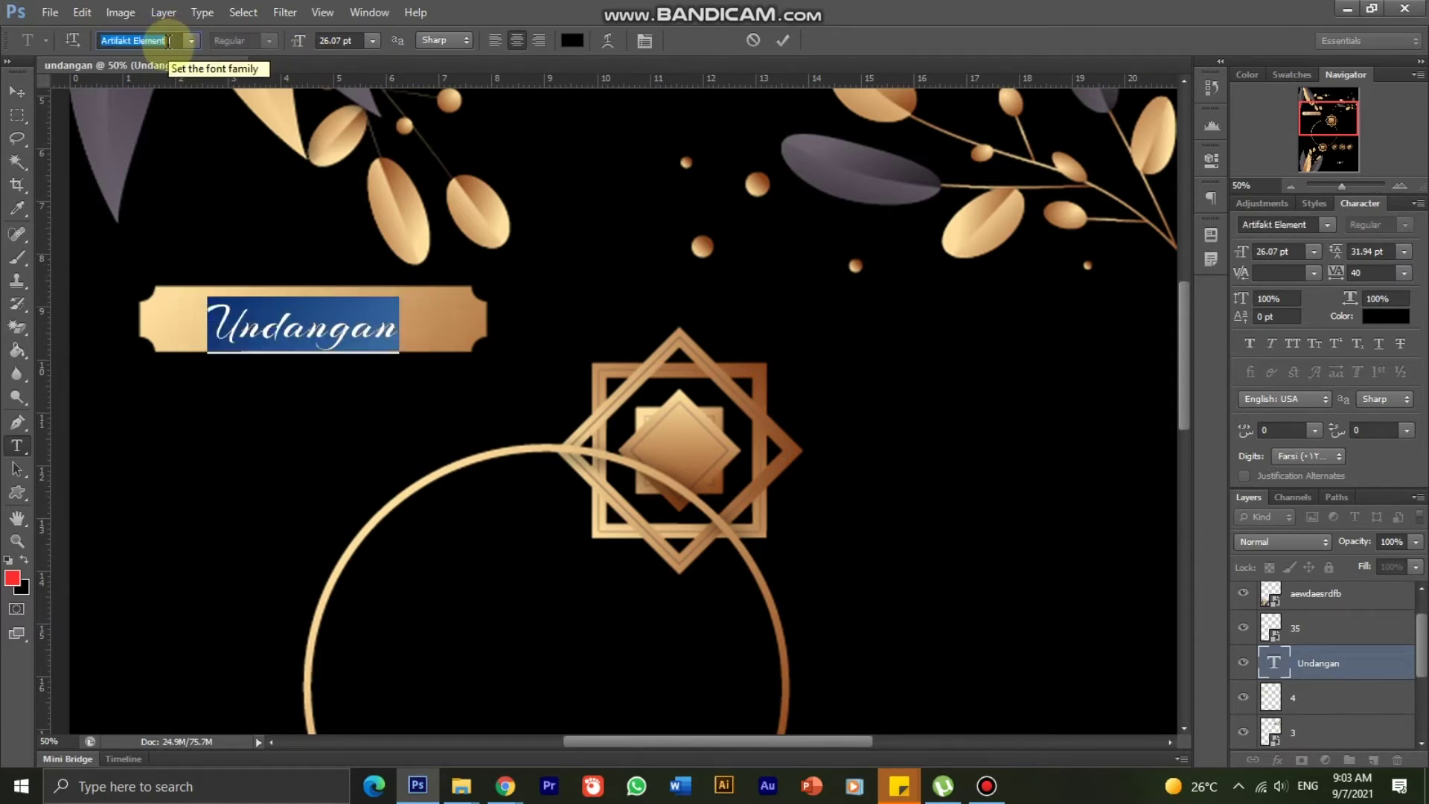
click(192, 41)
scroll(176, 223, up, 5)
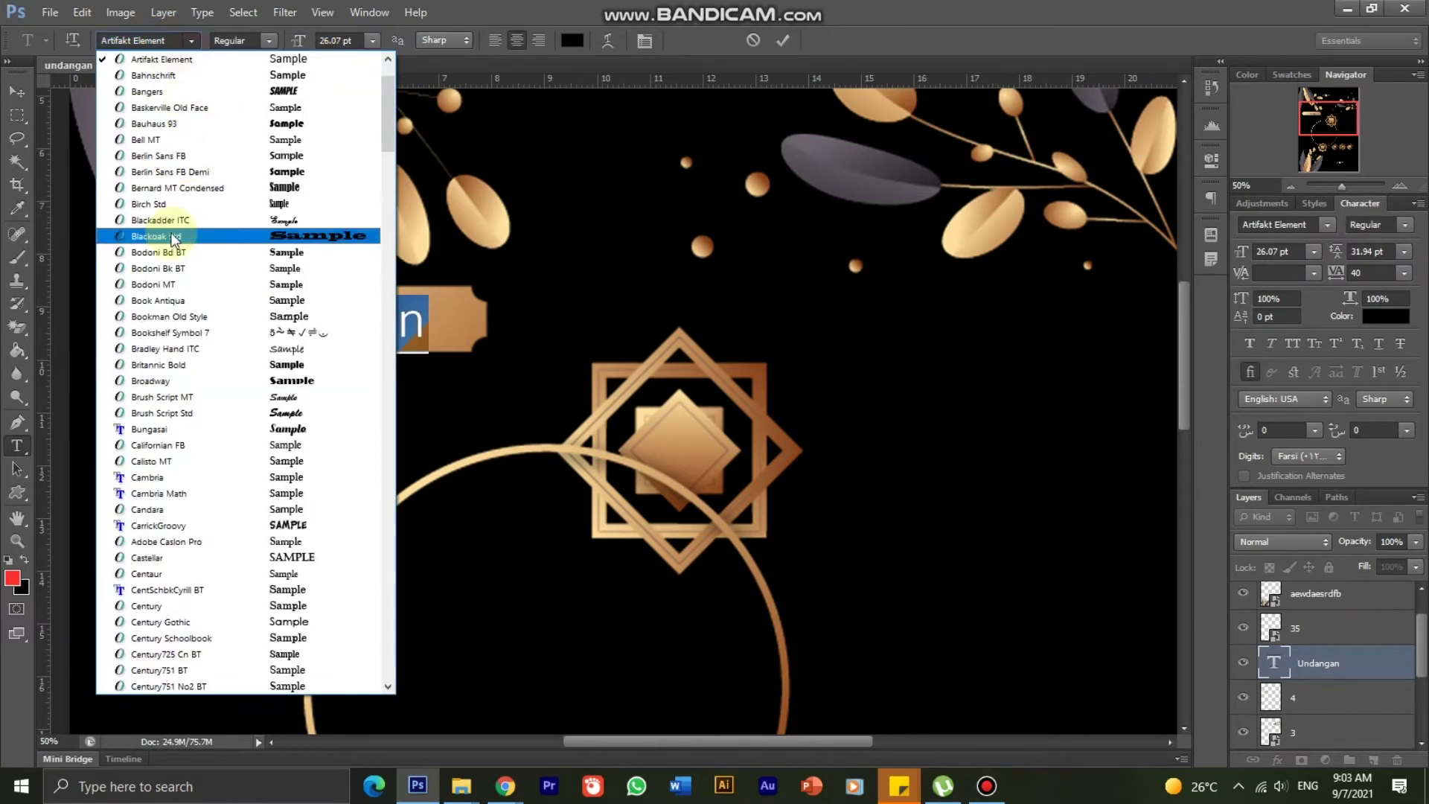
click(176, 220)
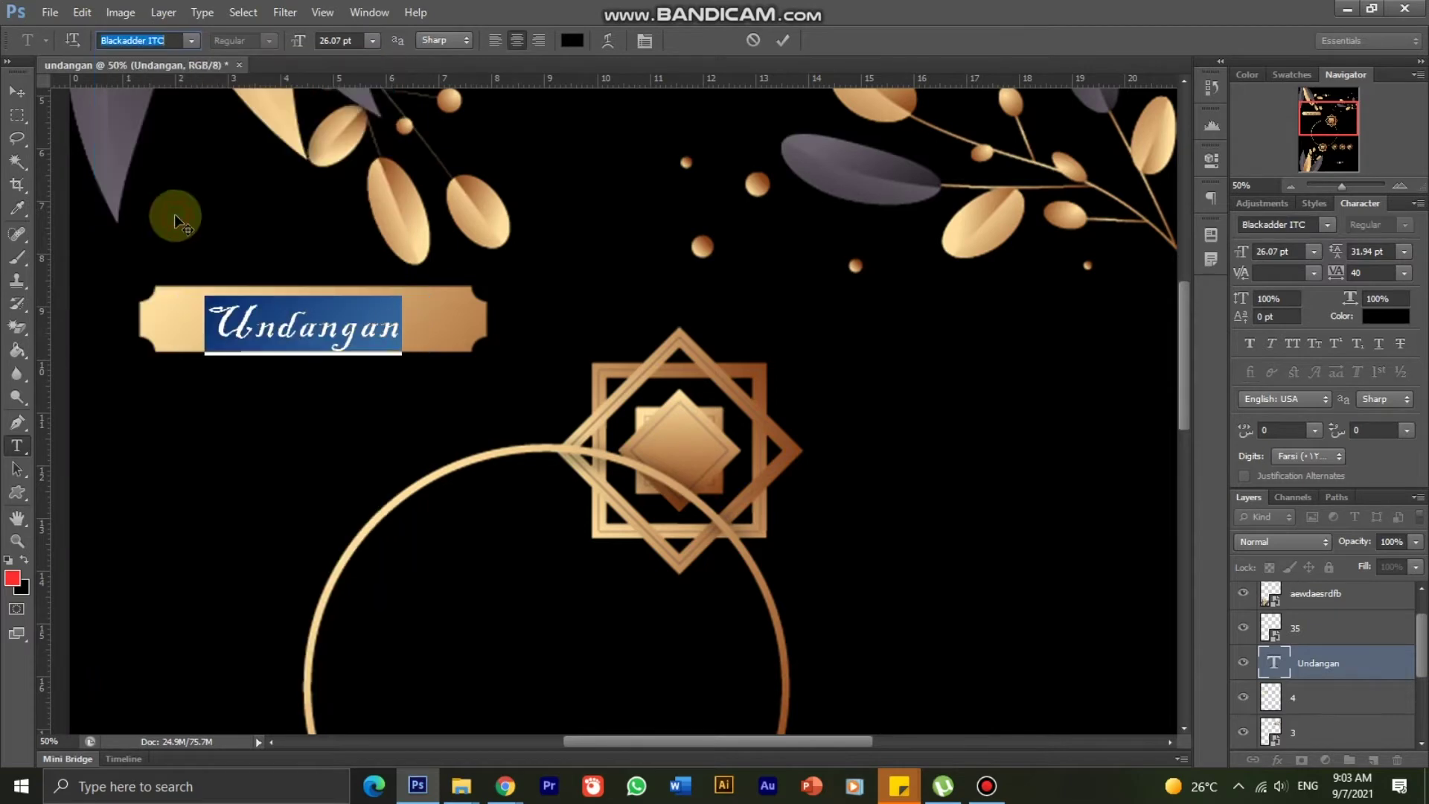
Step: Set the title in Arizonia script, then reposition and scale it to fill the banner
click(189, 42)
scroll(224, 297, up, 2)
scroll(253, 216, up, 2)
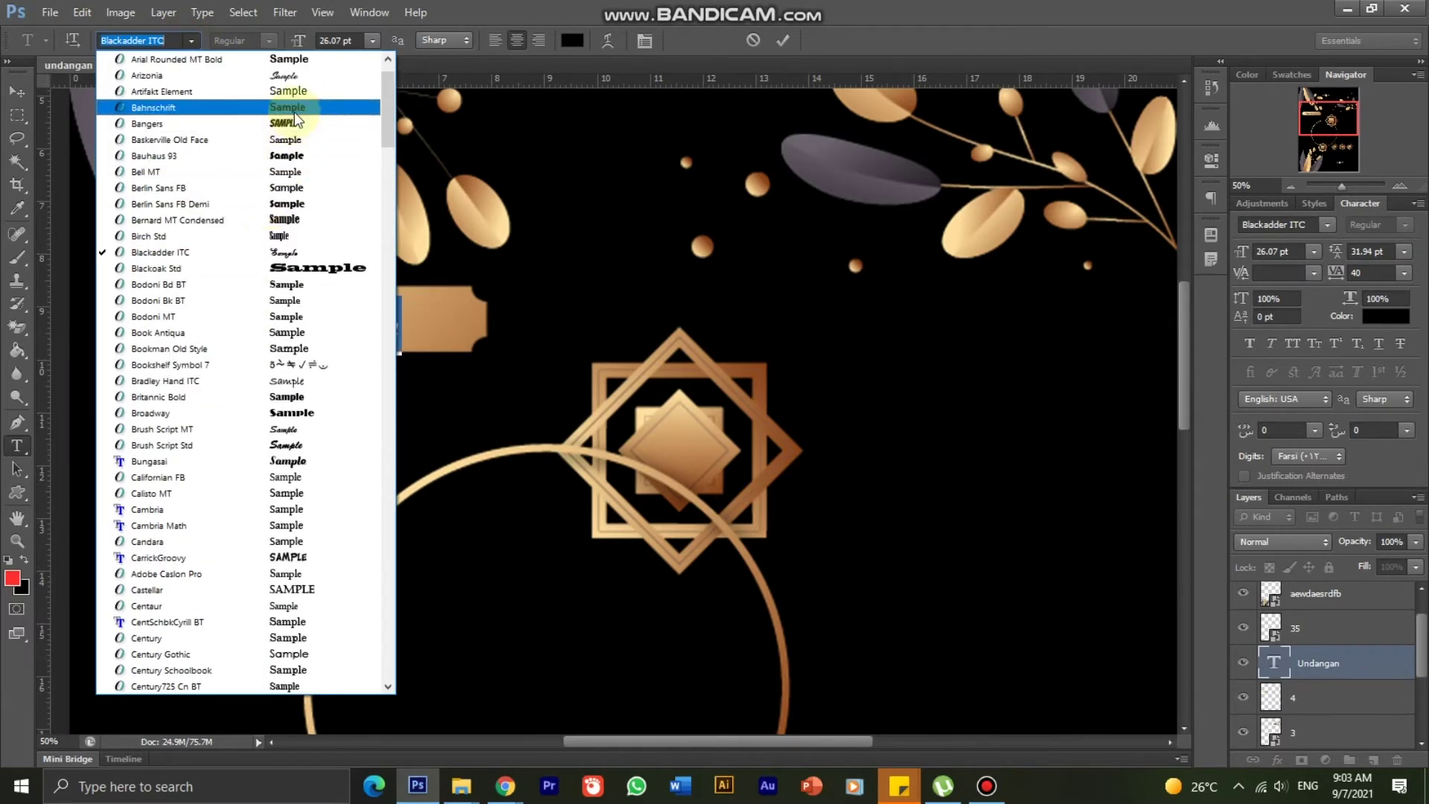
click(296, 76)
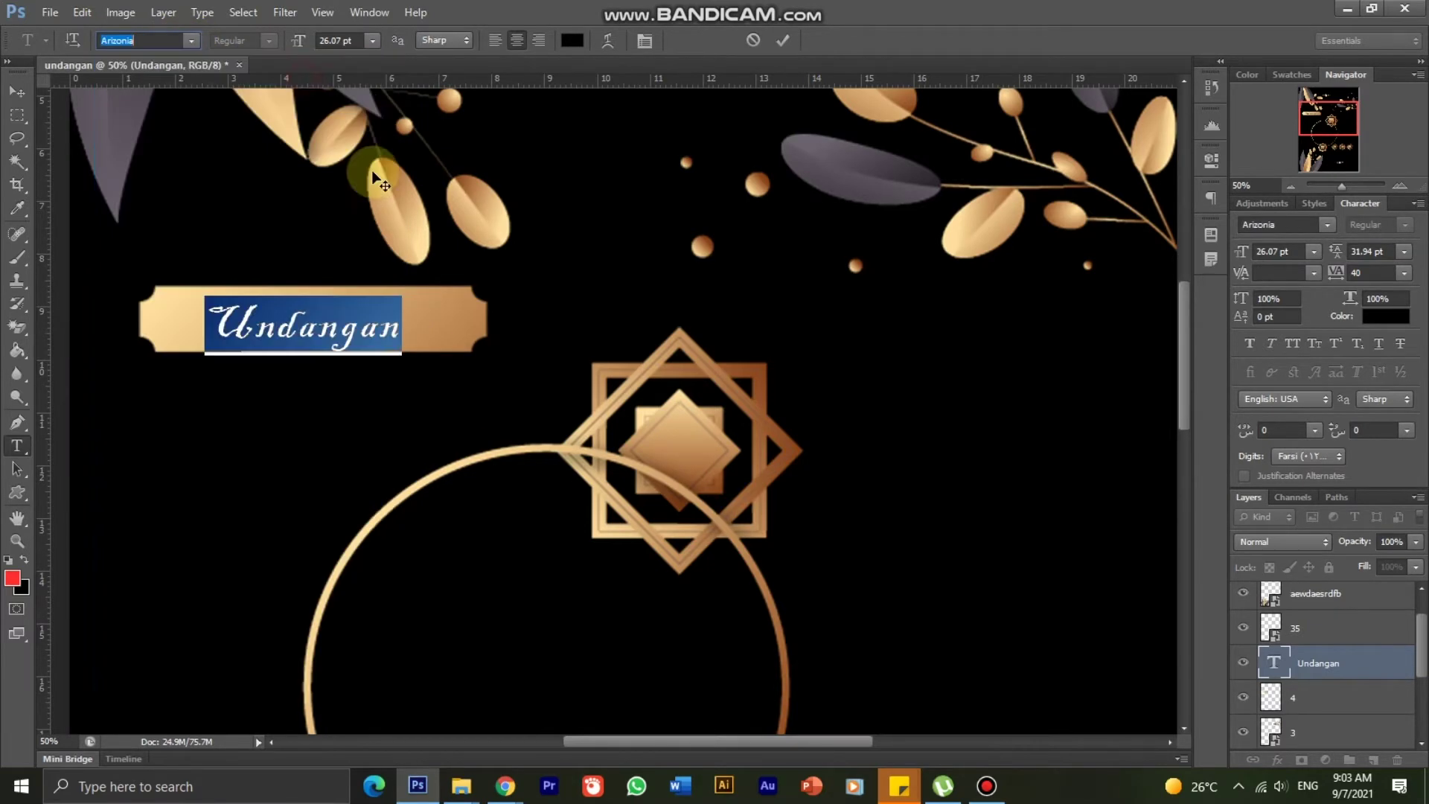
click(18, 90)
mouse_move(383, 323)
mouse_down()
mouse_move(340, 323)
mouse_move(425, 280)
mouse_up()
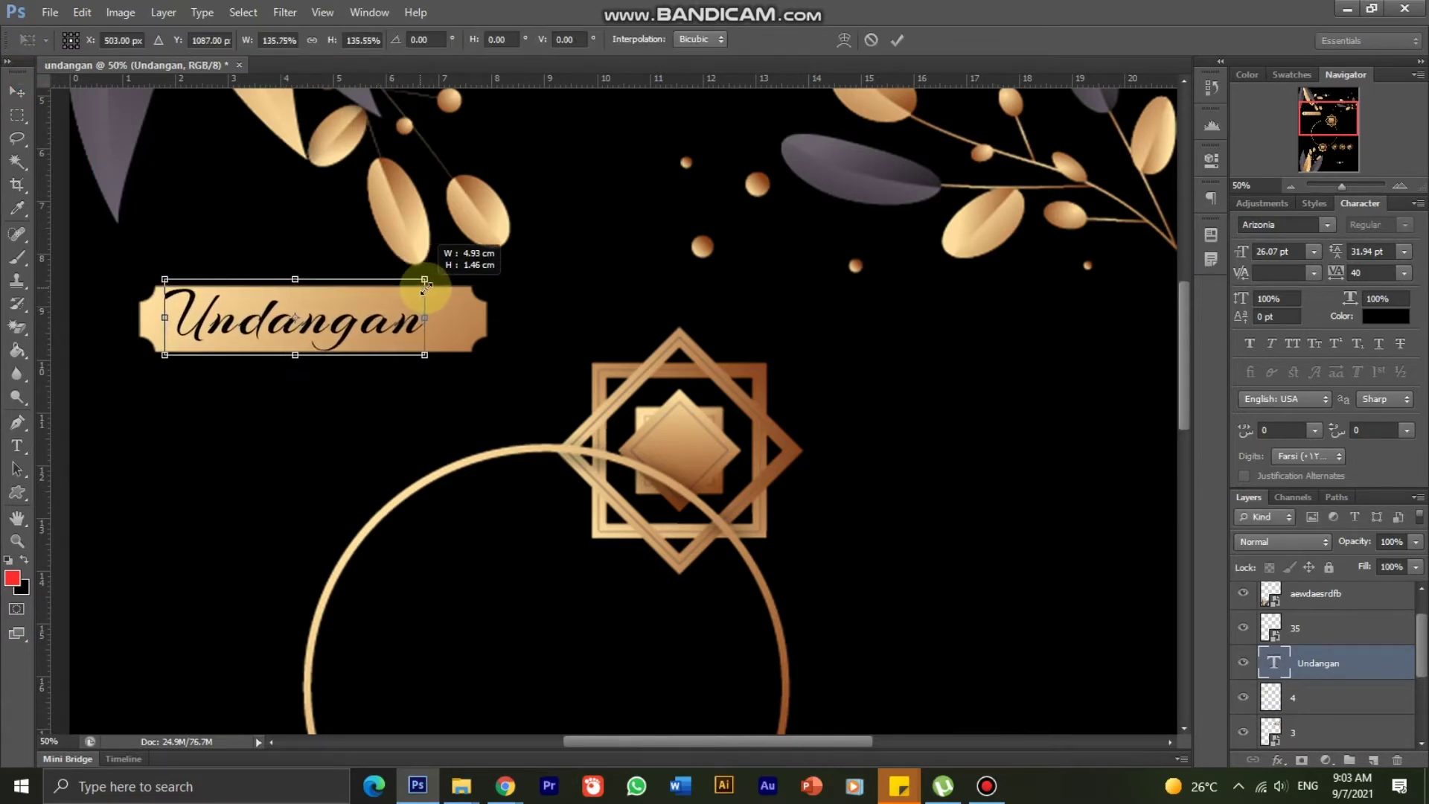
mouse_move(386, 334)
mouse_down()
mouse_move(401, 323)
mouse_move(392, 329)
mouse_up()
key(Return)
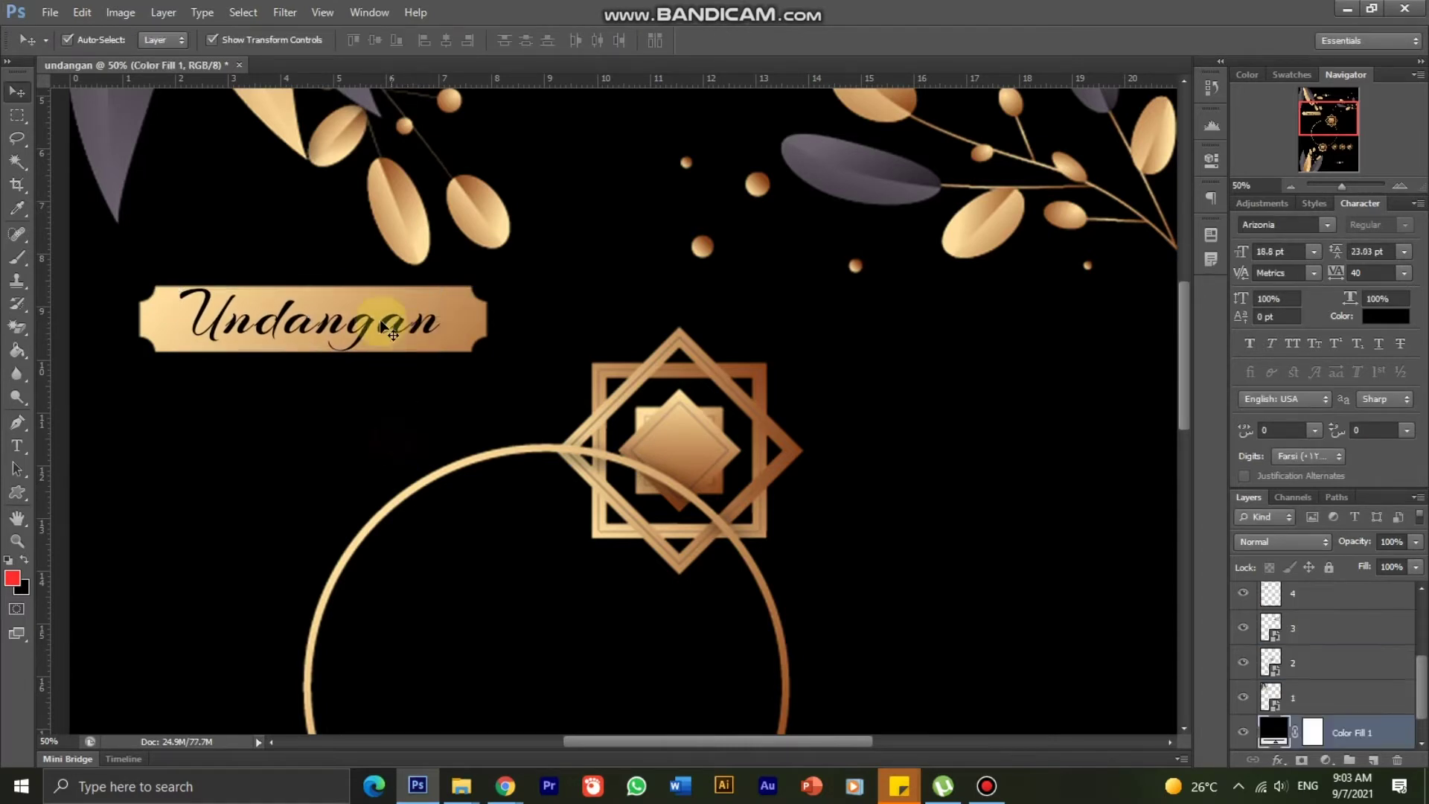
Step: Type the Pernikahan subtitle below the banner in a gold sampled from the star artwork
click(16, 447)
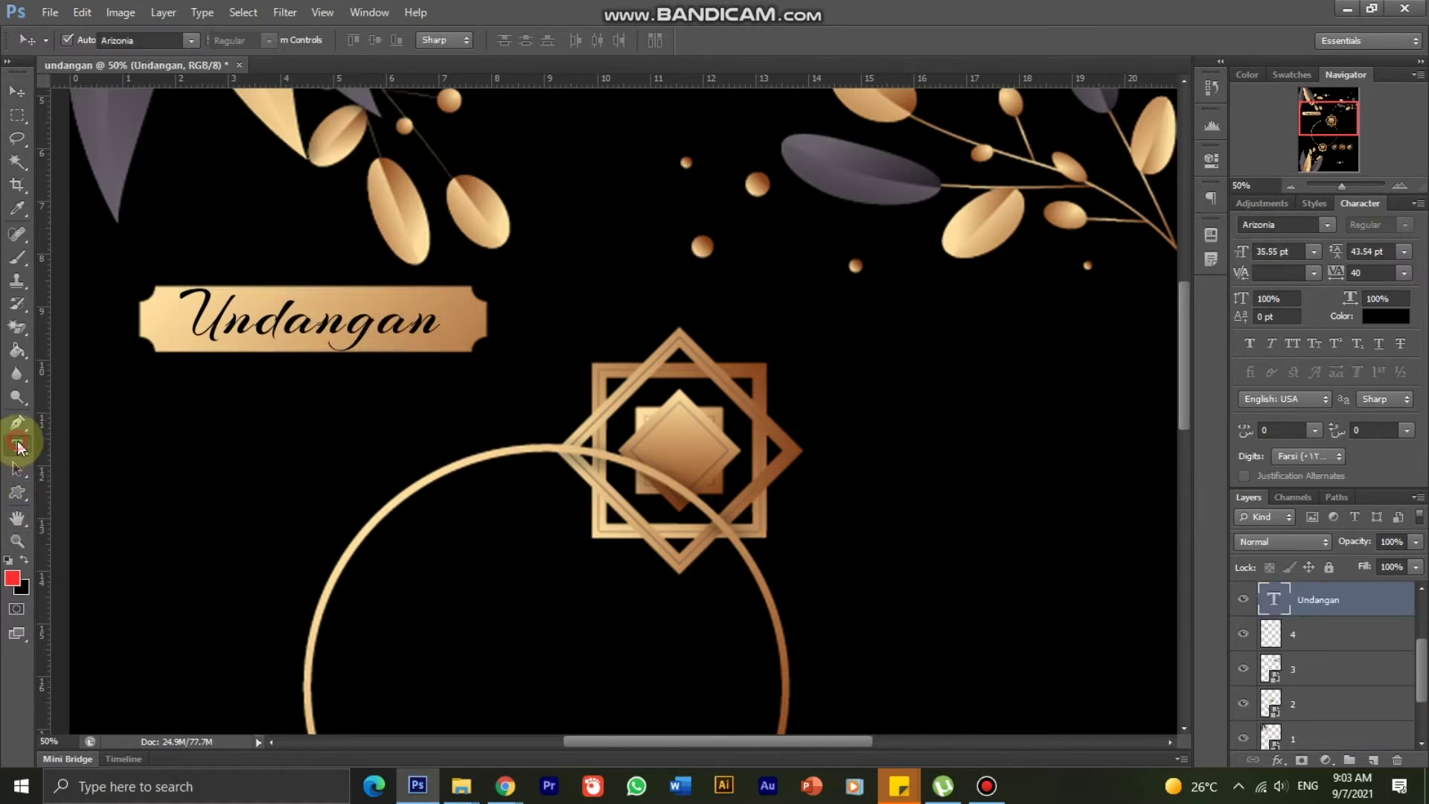
click(201, 386)
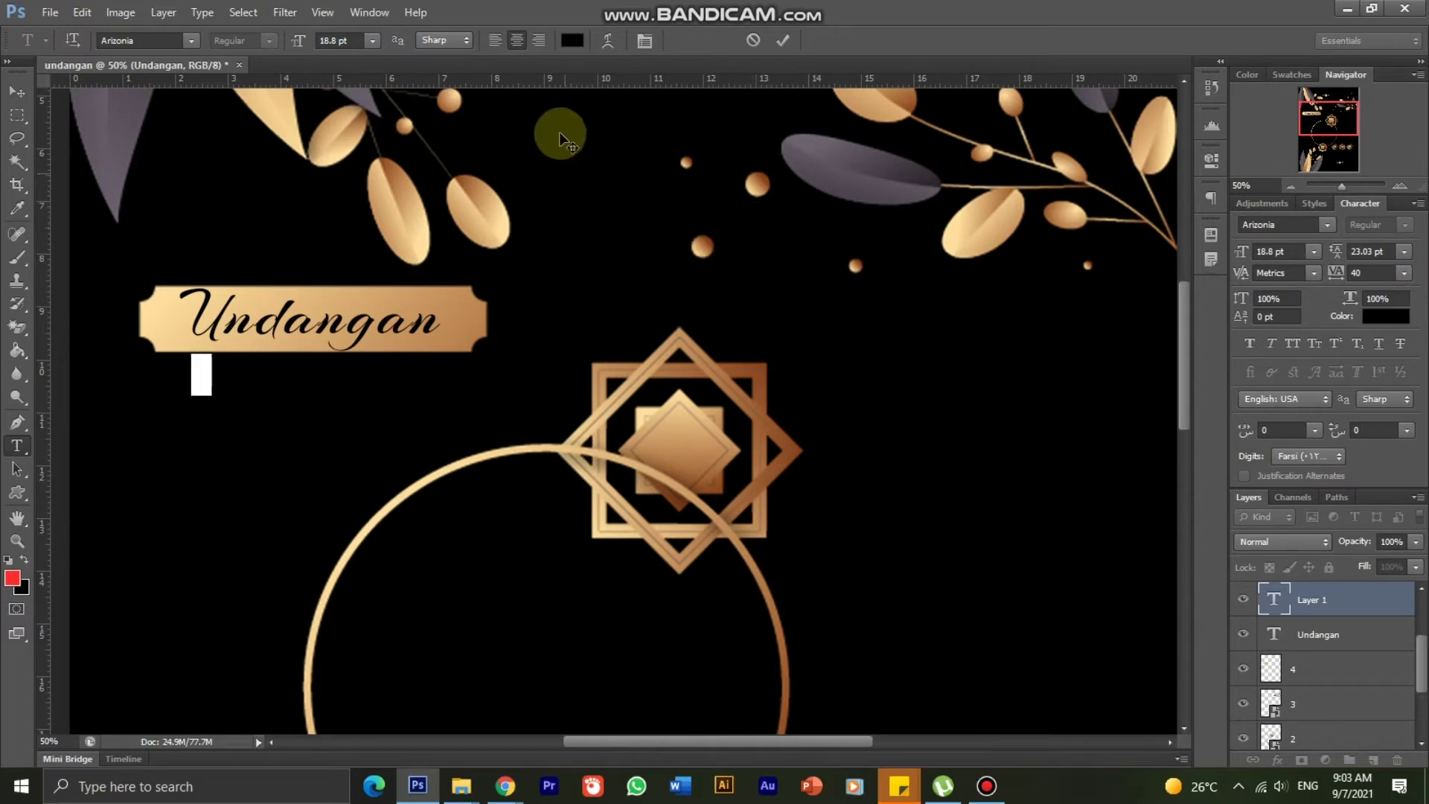
click(572, 40)
click(469, 305)
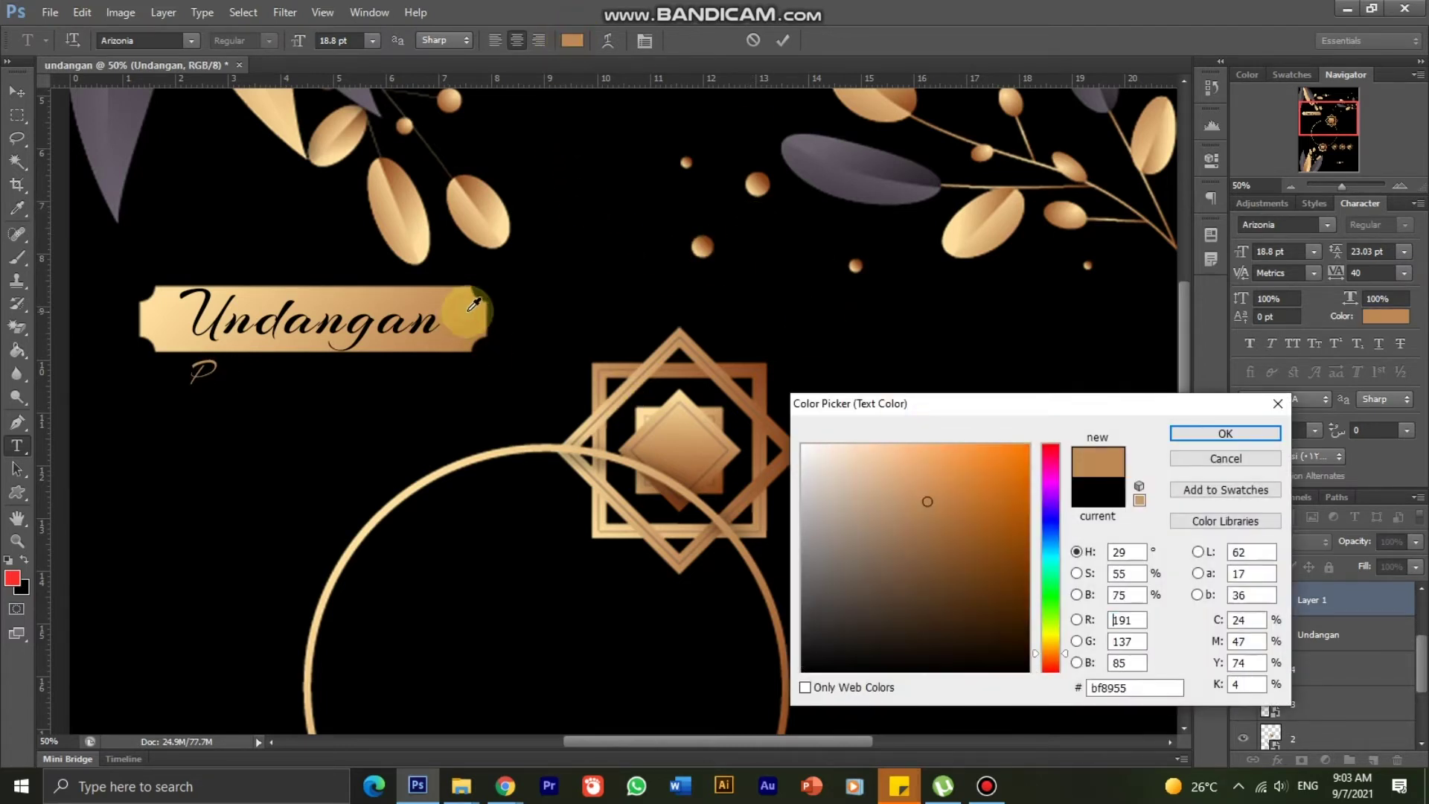
click(686, 405)
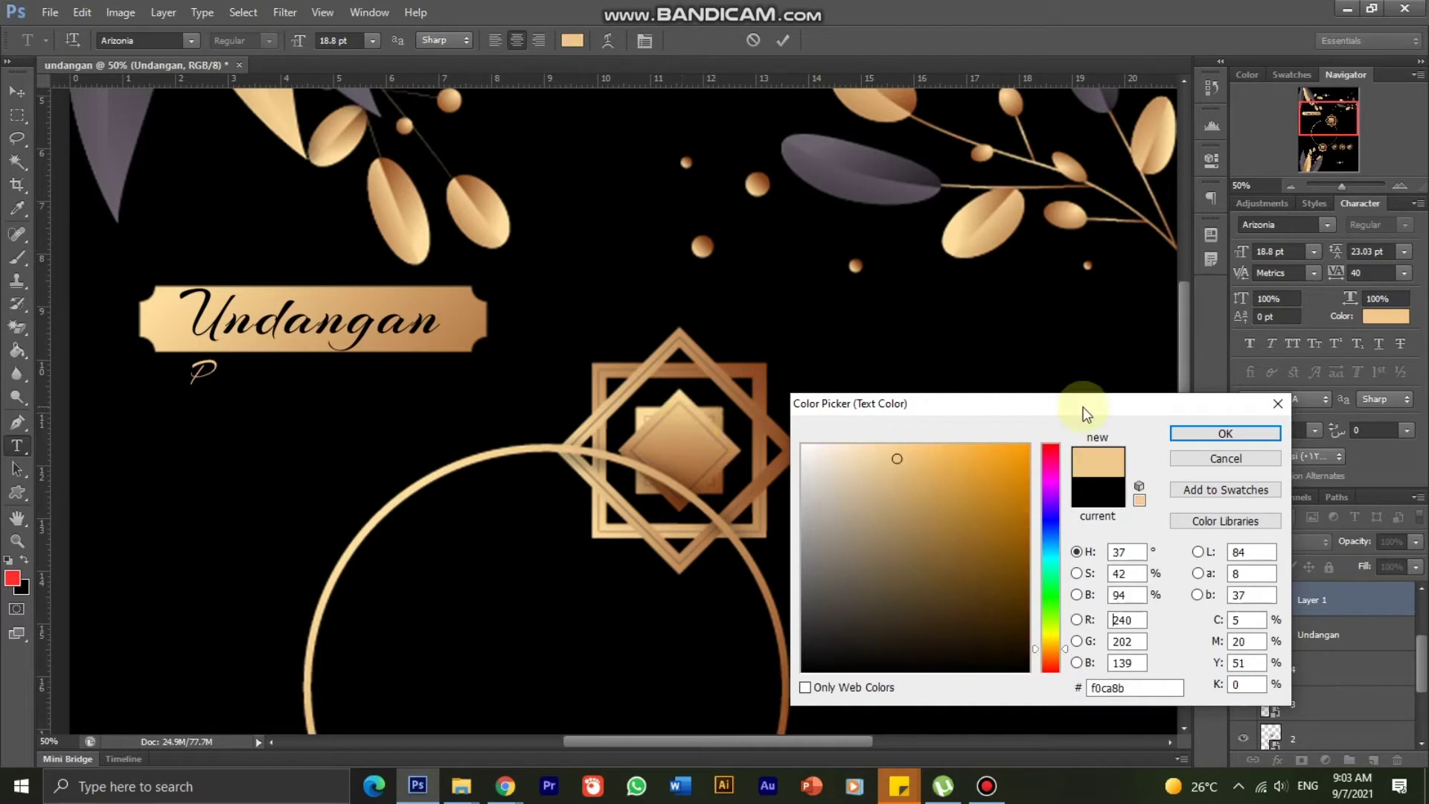
click(1190, 437)
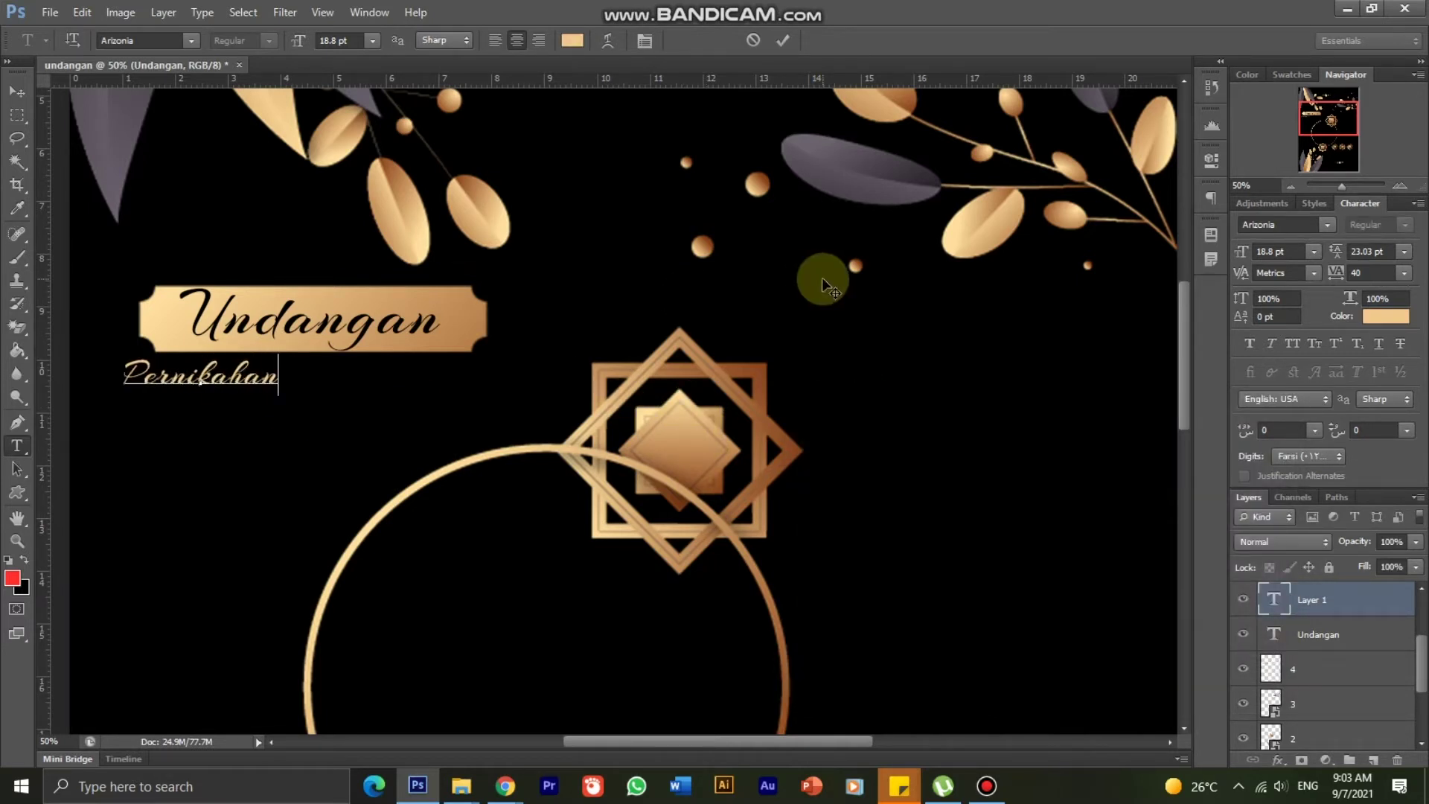
click(822, 277)
Step: Move Pernikahan right under the banner and enlarge it with Free Transform
click(16, 91)
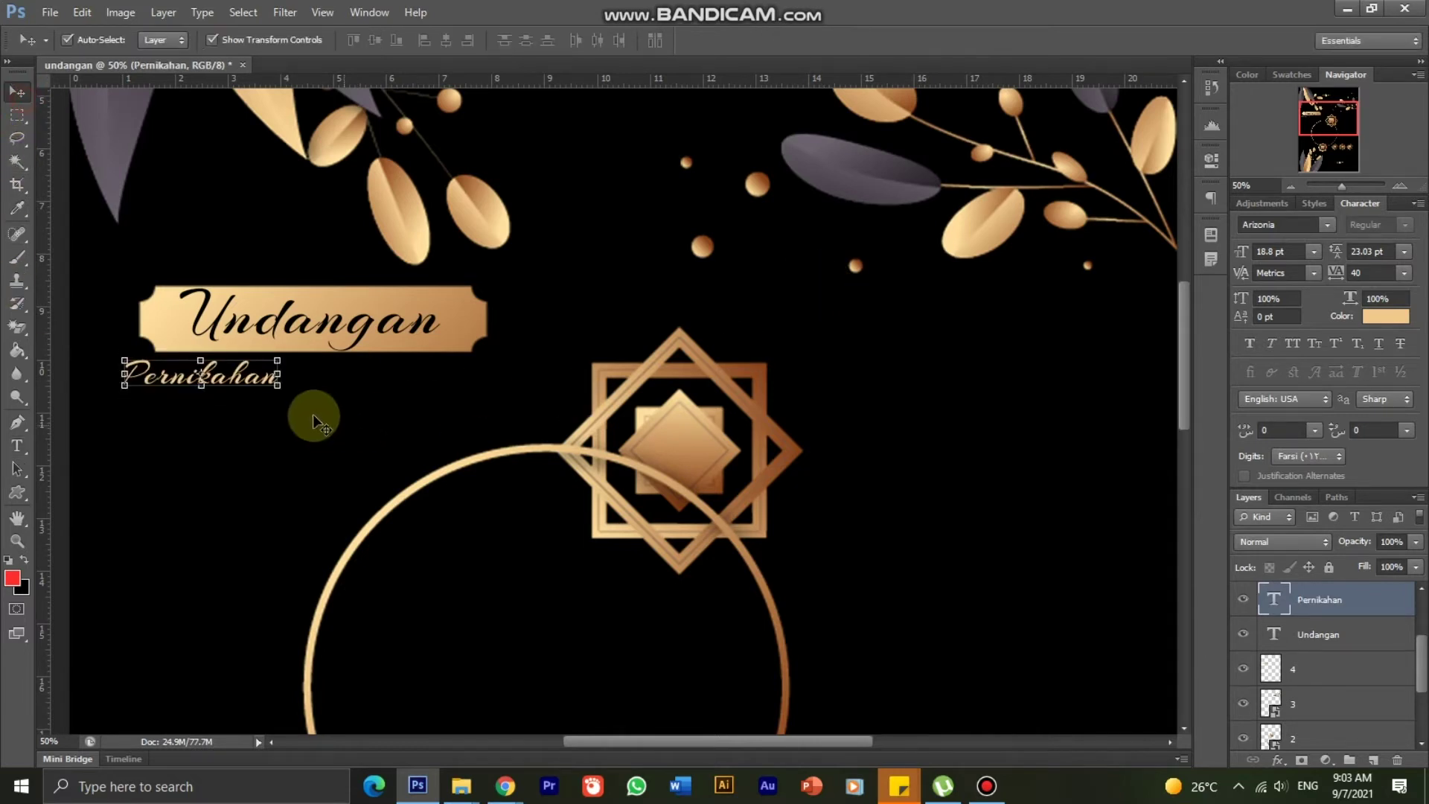
drag(269, 382, 332, 383)
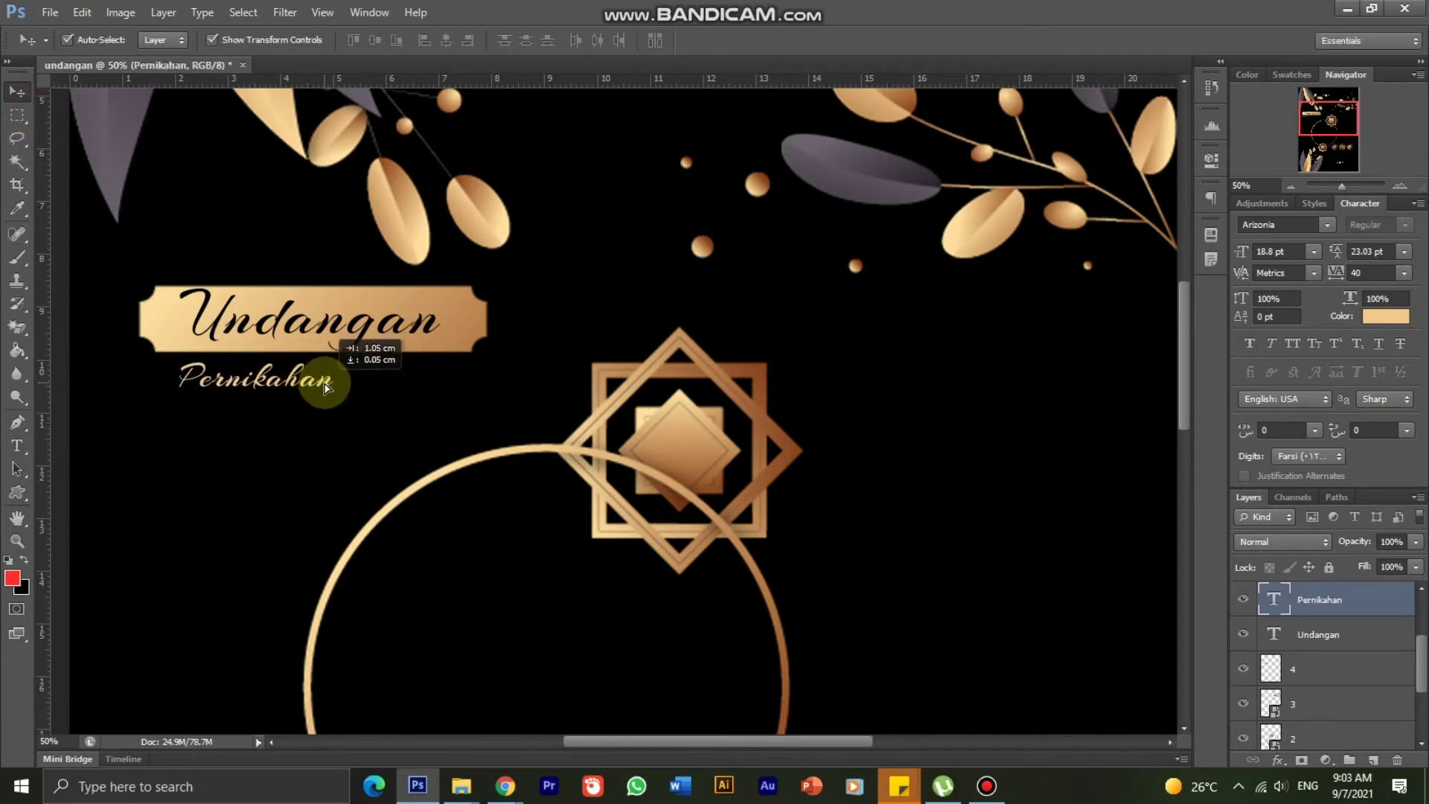
click(330, 422)
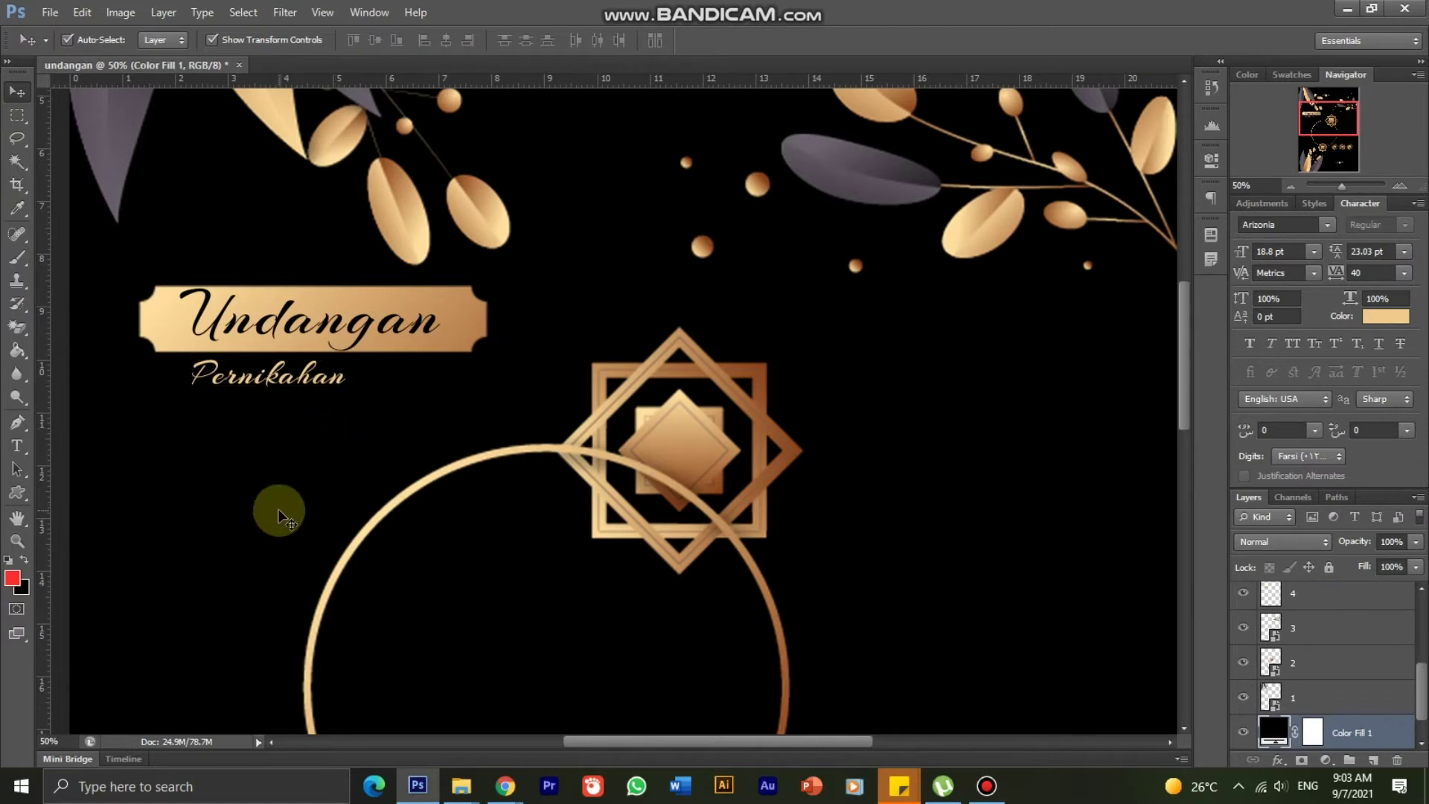
click(313, 384)
key(ctrl+t)
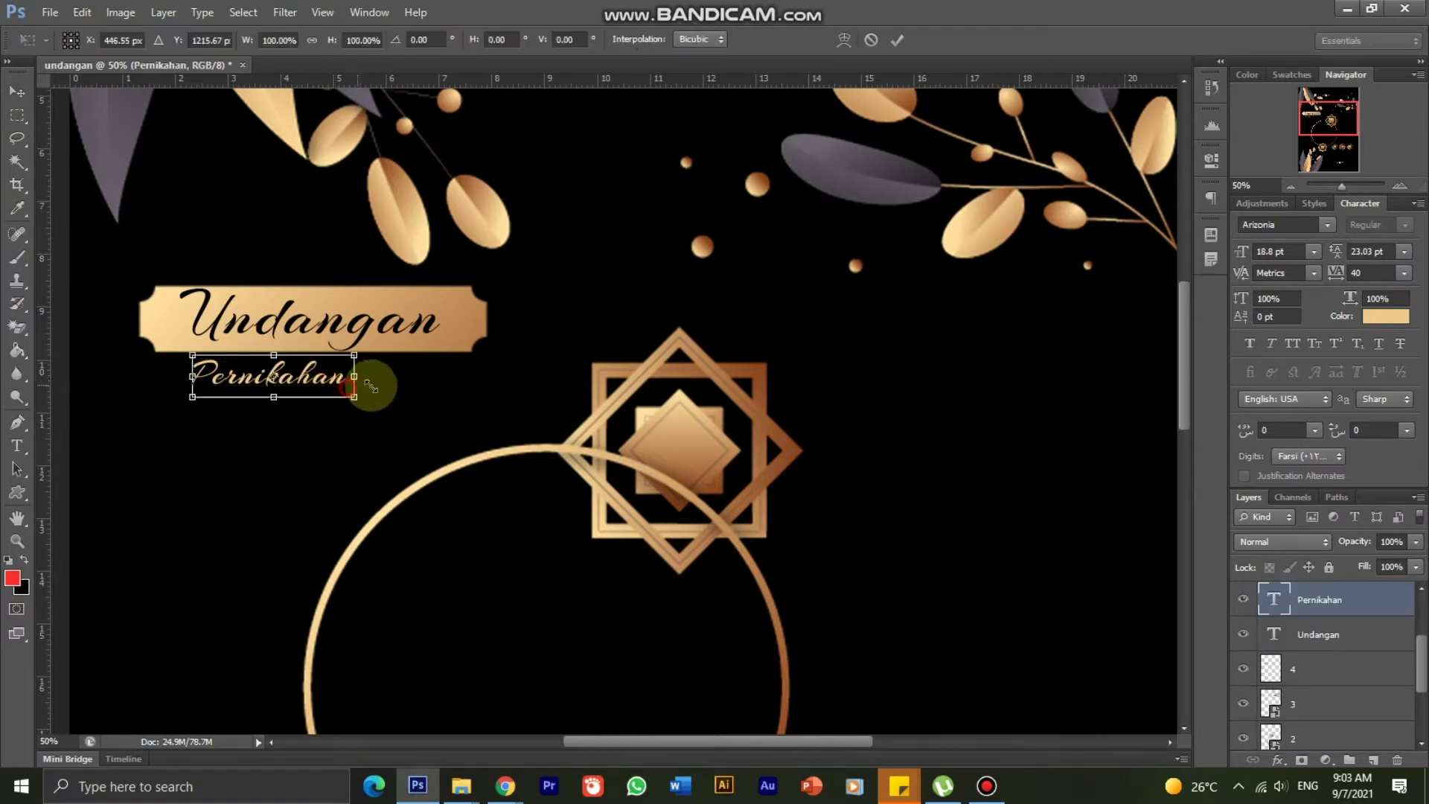
drag(346, 376, 435, 392)
double_click(404, 388)
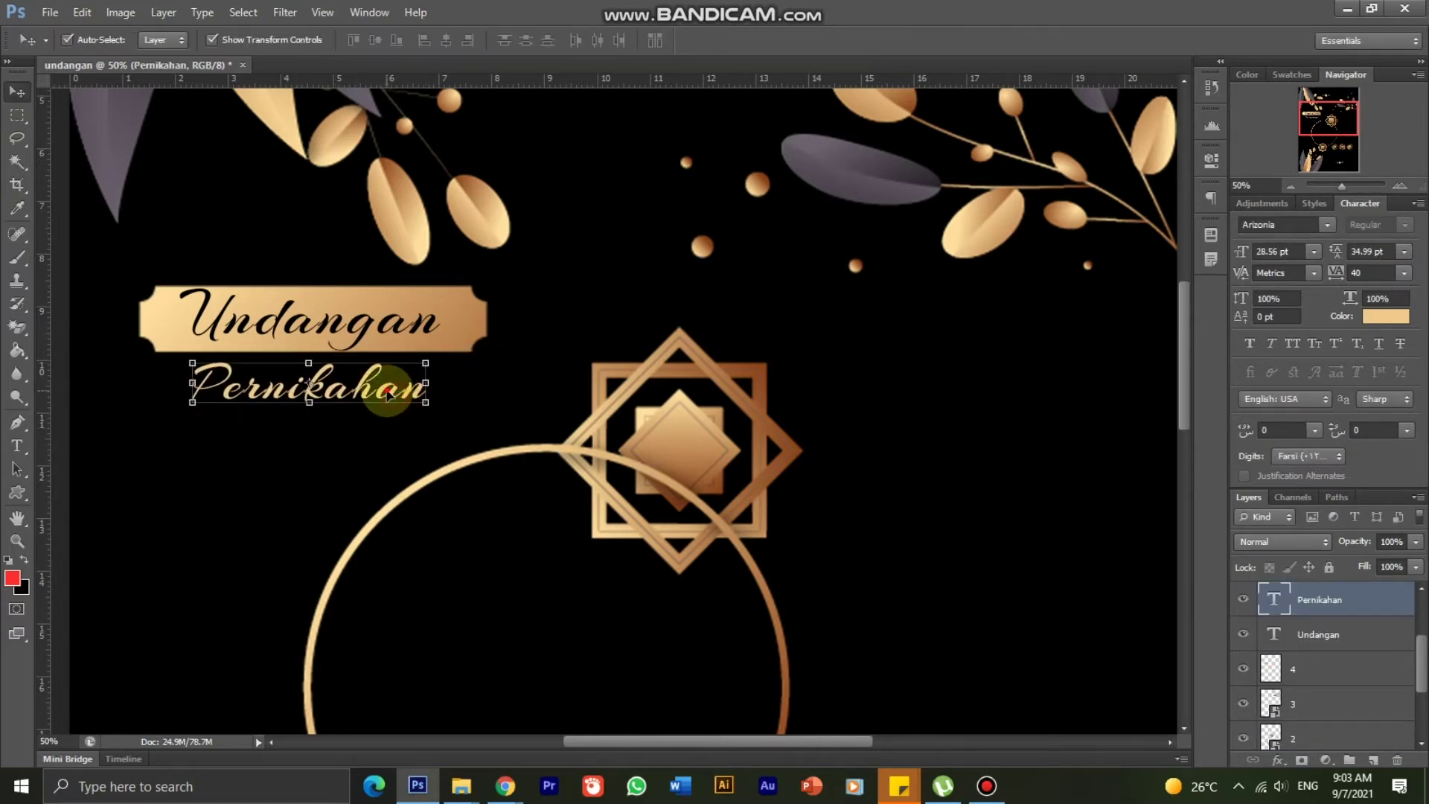
click(473, 396)
Step: Nudge the Pernikahan subtitle up two steps and deselect to check its placement
click(351, 393)
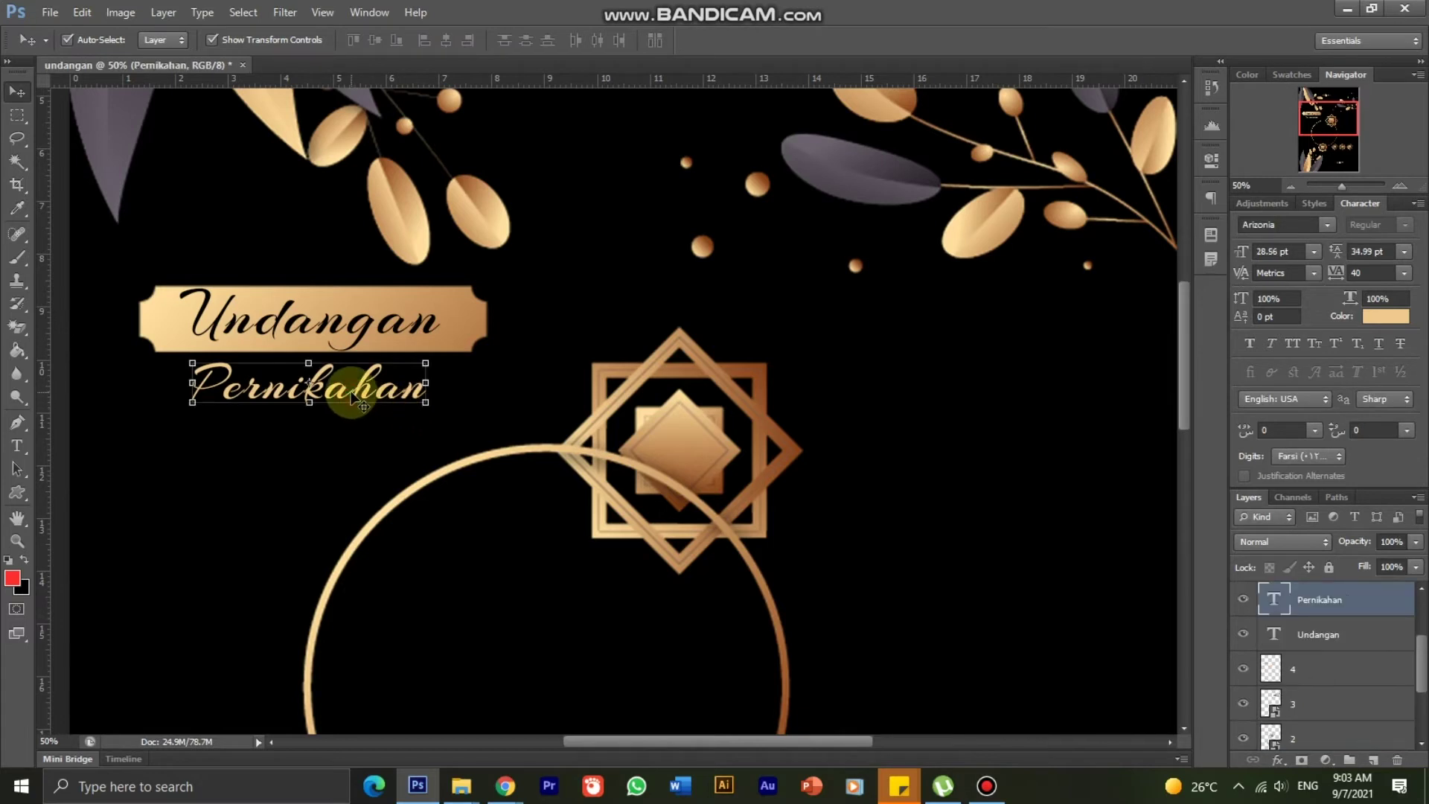
key(Up)
key(Up)
key(Up)
key(Up)
key(Up)
key(Up)
key(Up)
key(Up)
key(Up)
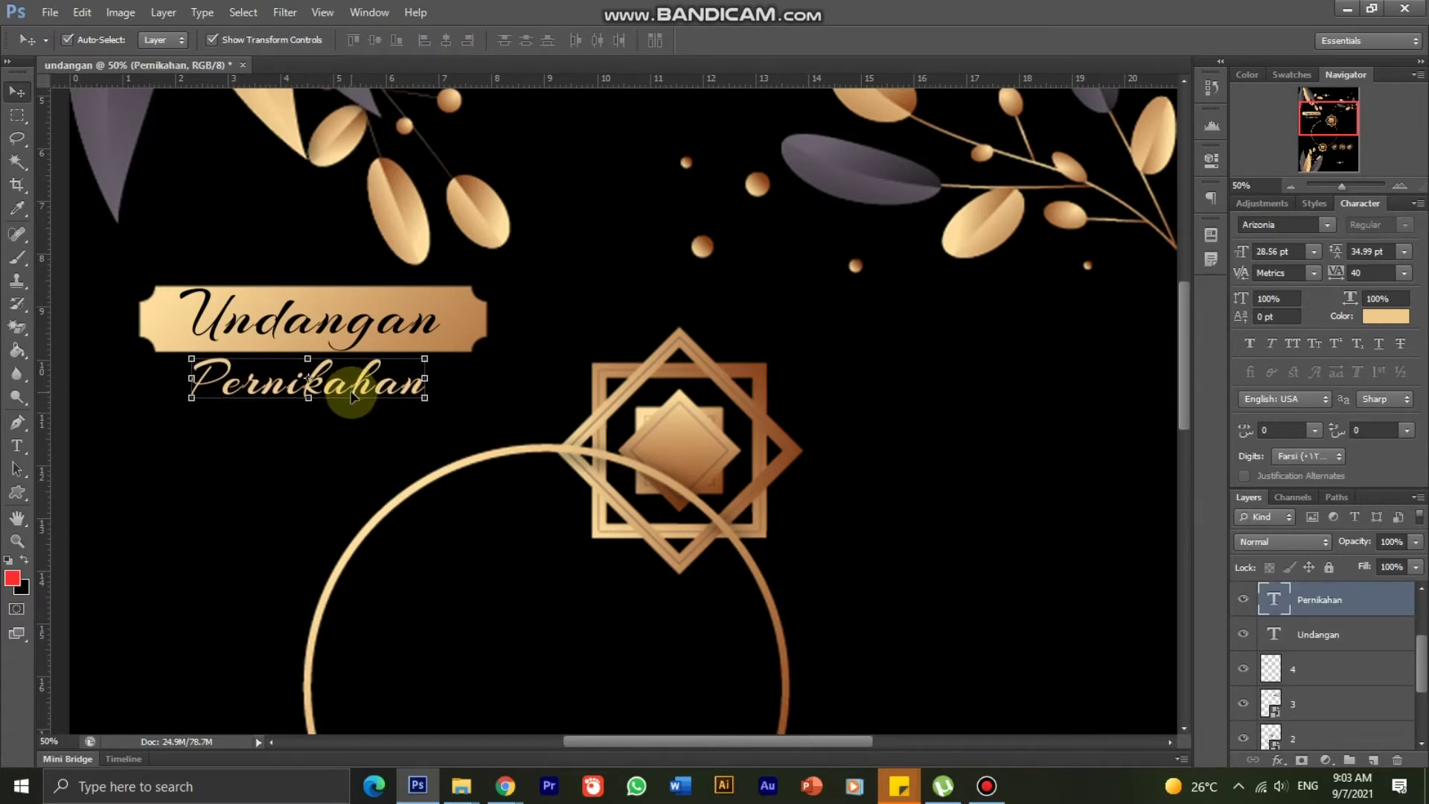
key(Up)
key(Up)
key(Up)
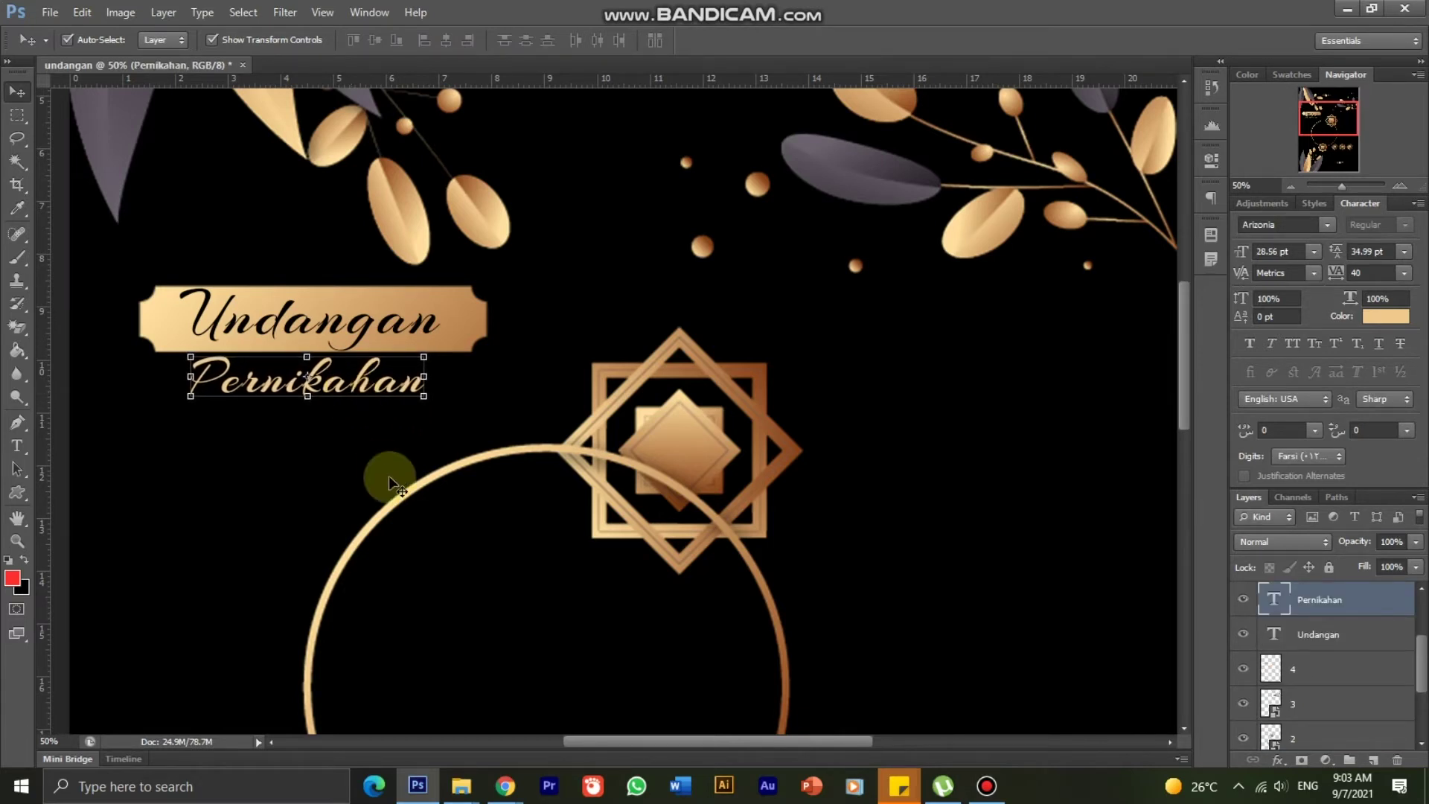
click(394, 484)
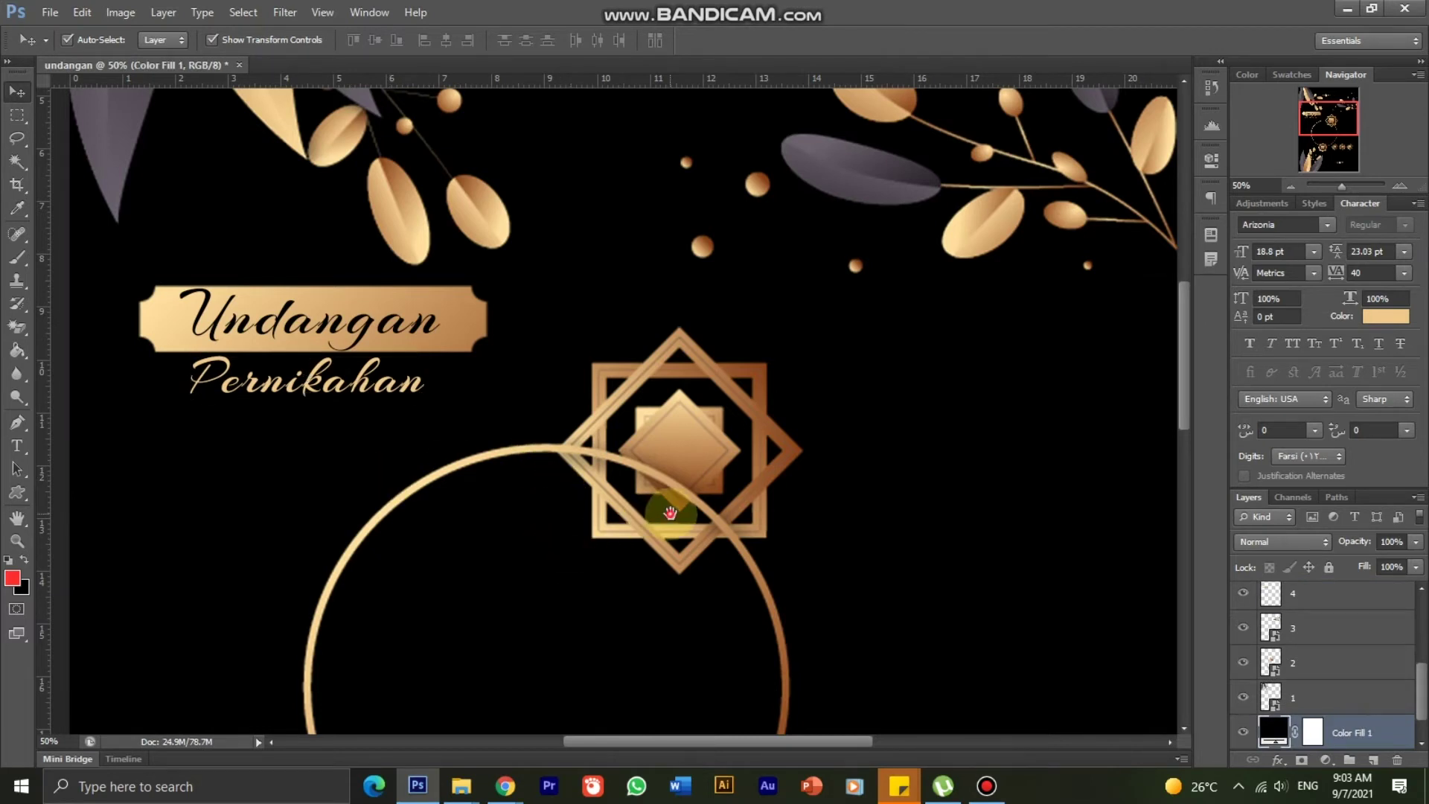
mouse_move(670, 504)
mouse_down()
mouse_move(574, 399)
mouse_move(635, 403)
mouse_up()
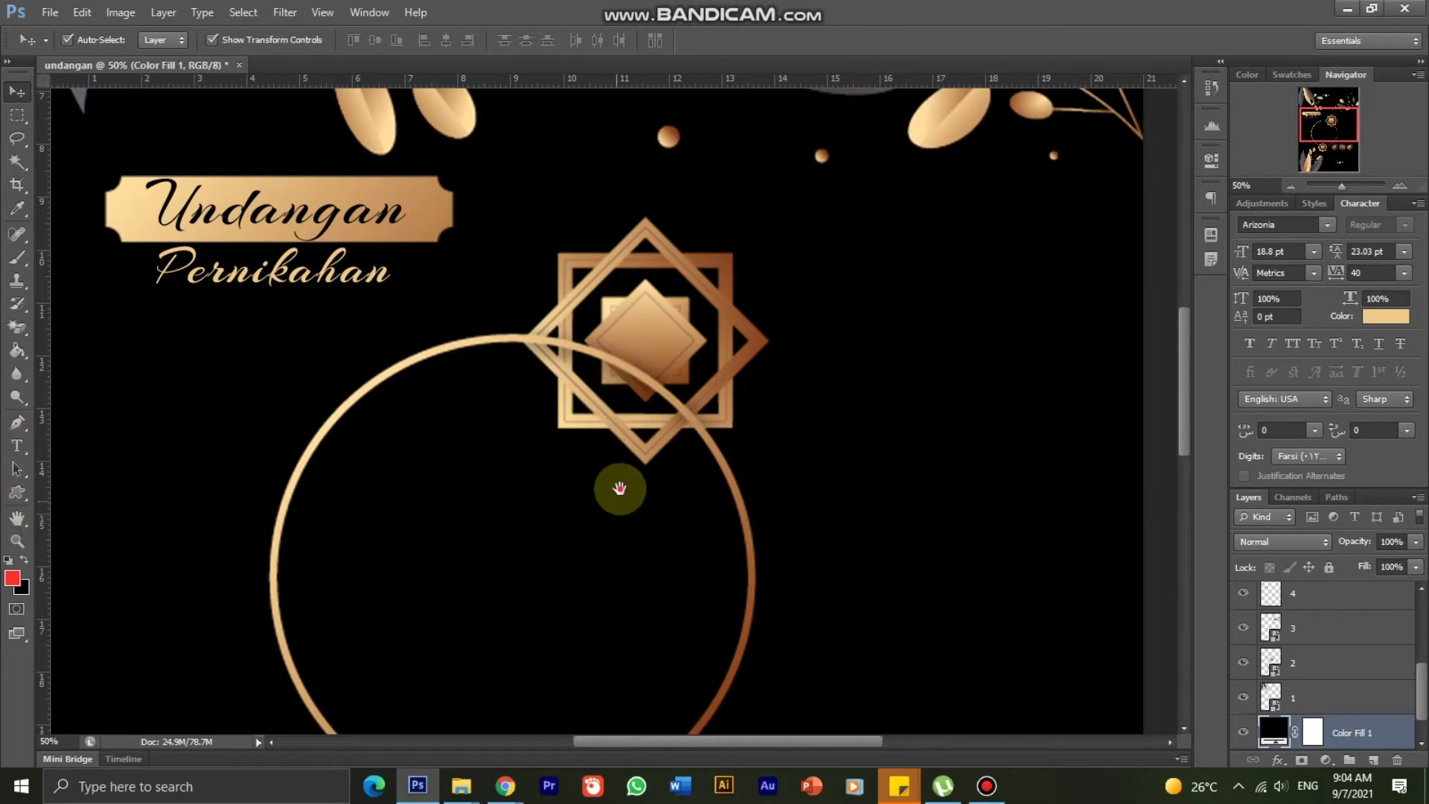
mouse_move(616, 488)
mouse_down()
mouse_move(600, 355)
mouse_move(691, 491)
mouse_move(612, 424)
mouse_move(594, 543)
mouse_move(628, 494)
mouse_up()
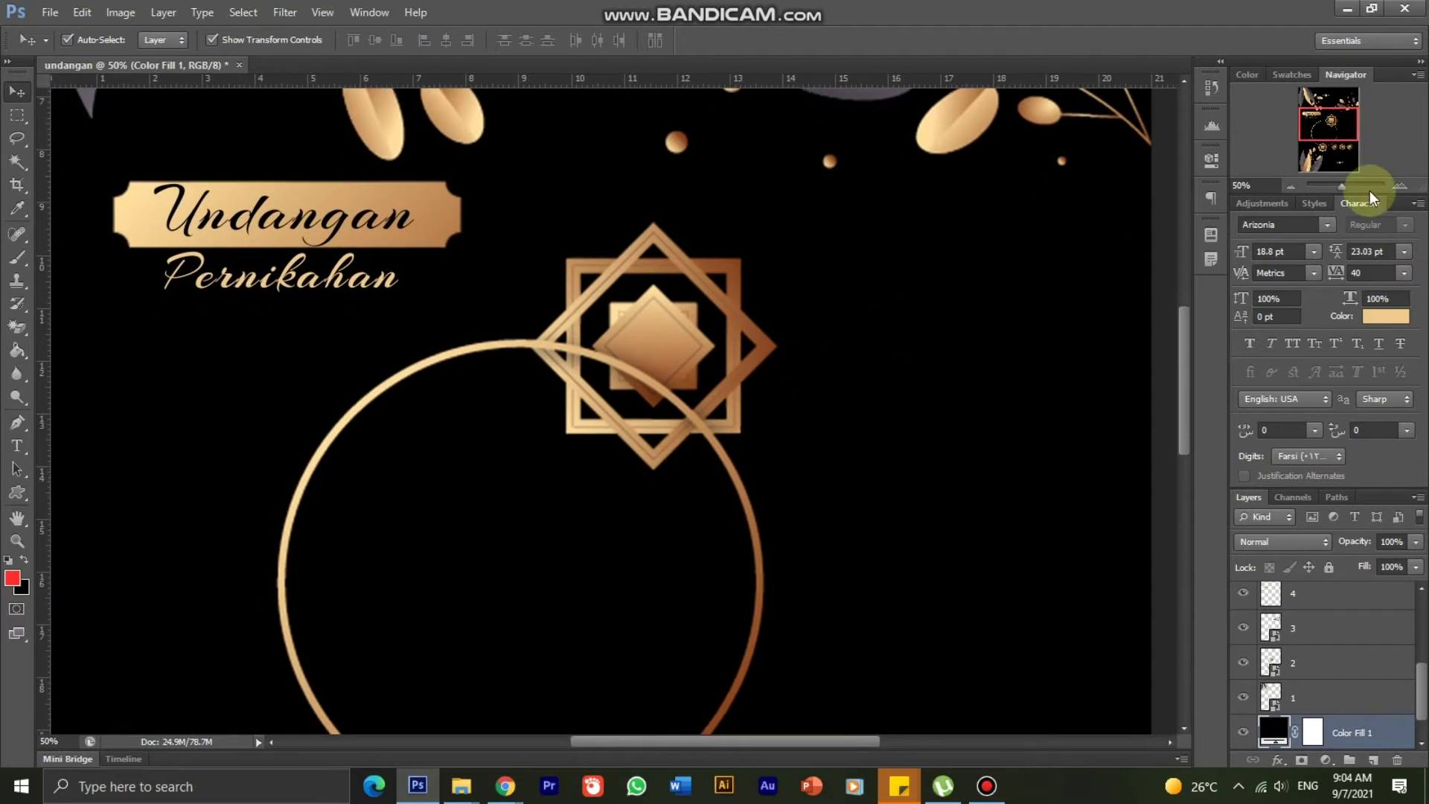
click(1291, 187)
click(1291, 186)
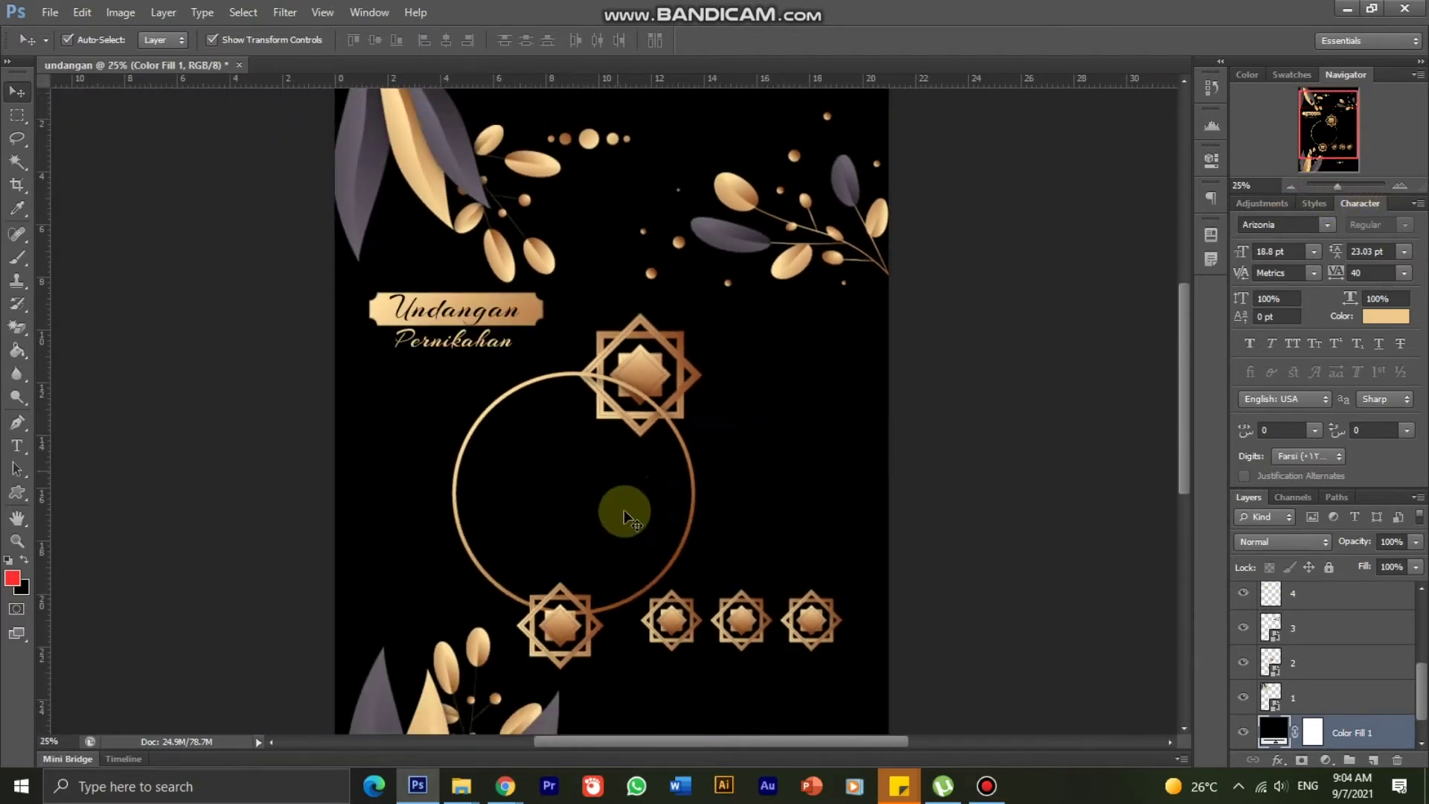
mouse_move(594, 740)
mouse_down()
mouse_move(615, 737)
mouse_move(608, 728)
mouse_up()
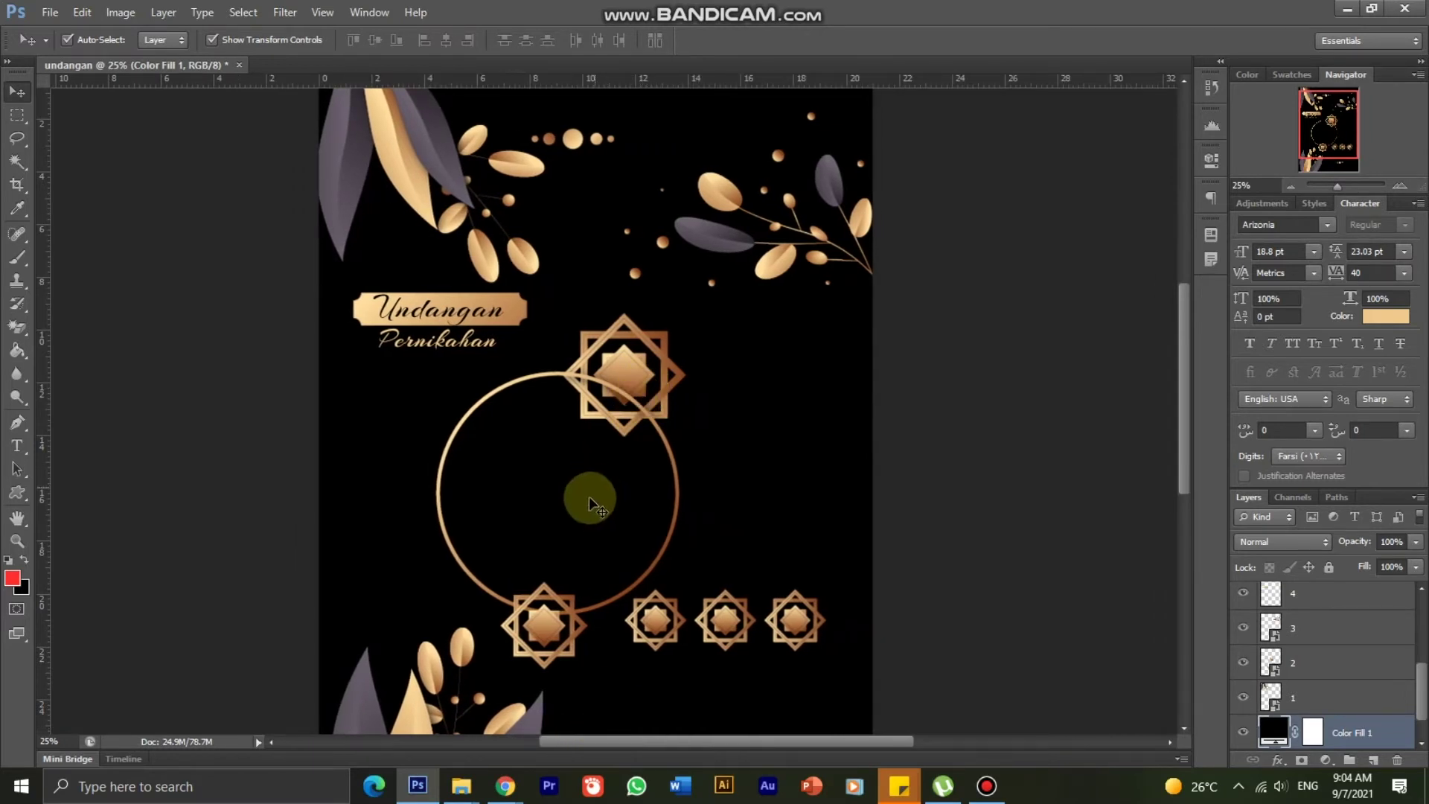
scroll(585, 507, up, 3)
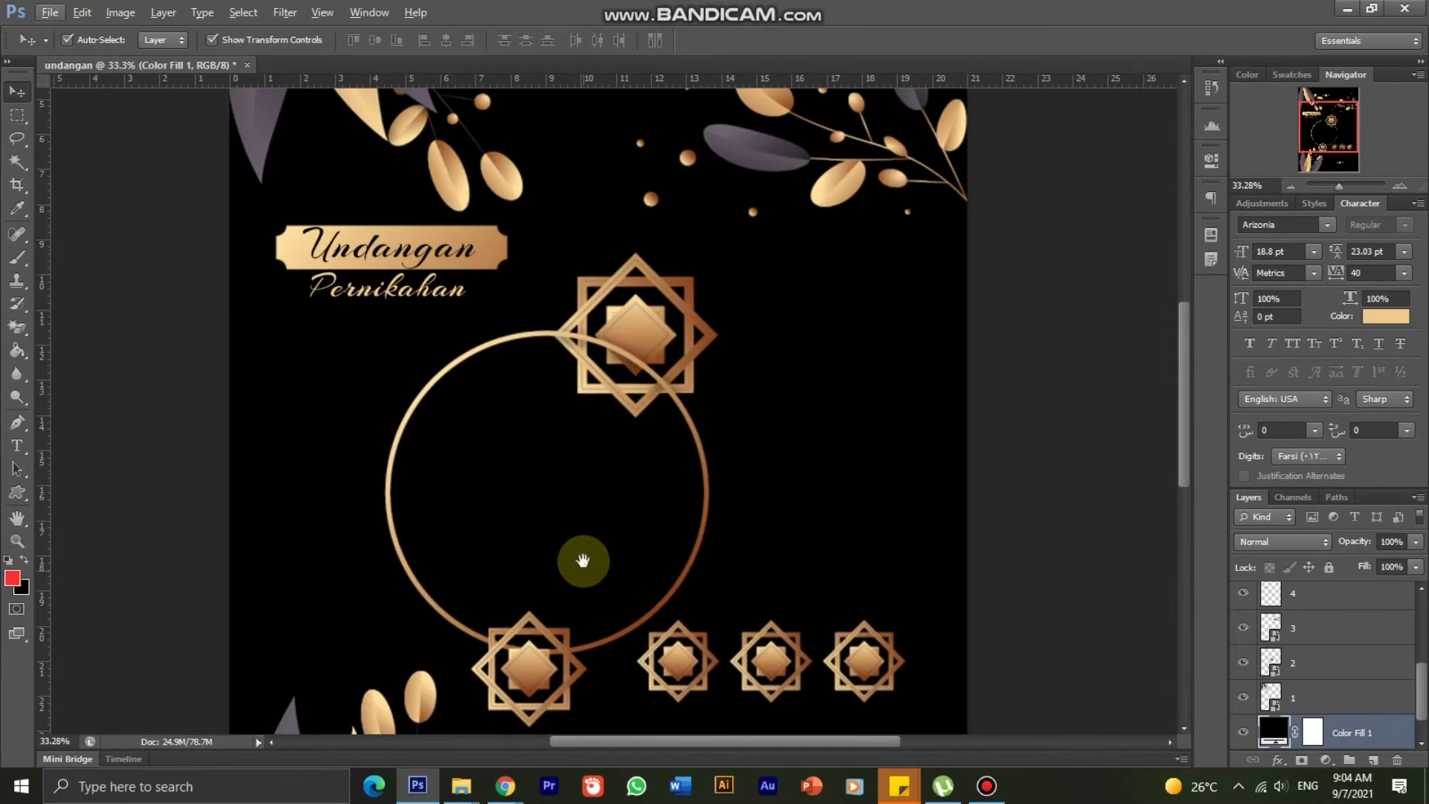
scroll(579, 535, up, 1)
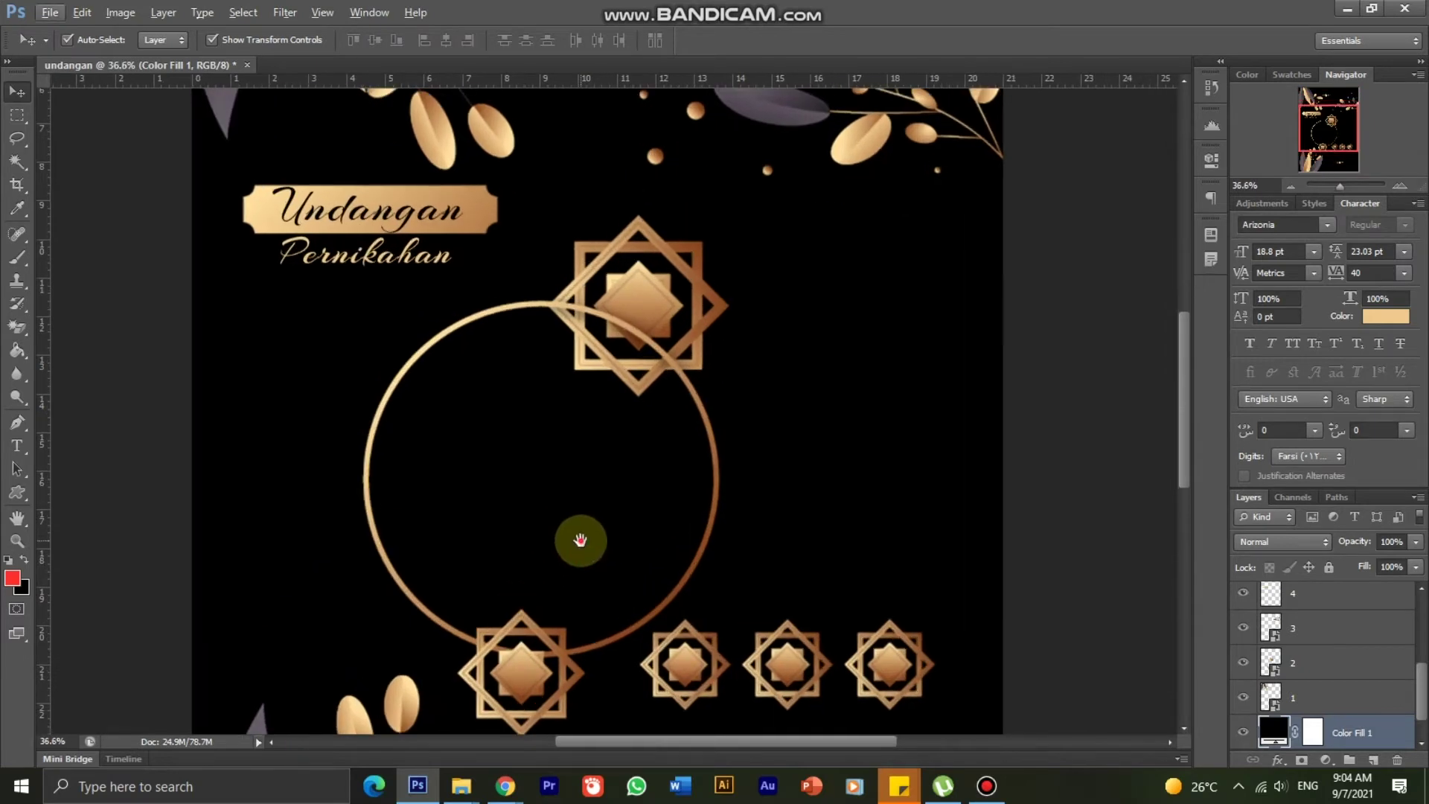
click(17, 444)
Step: Type the first partner's name in gold script inside the circle frame
click(468, 405)
text(Rafael)
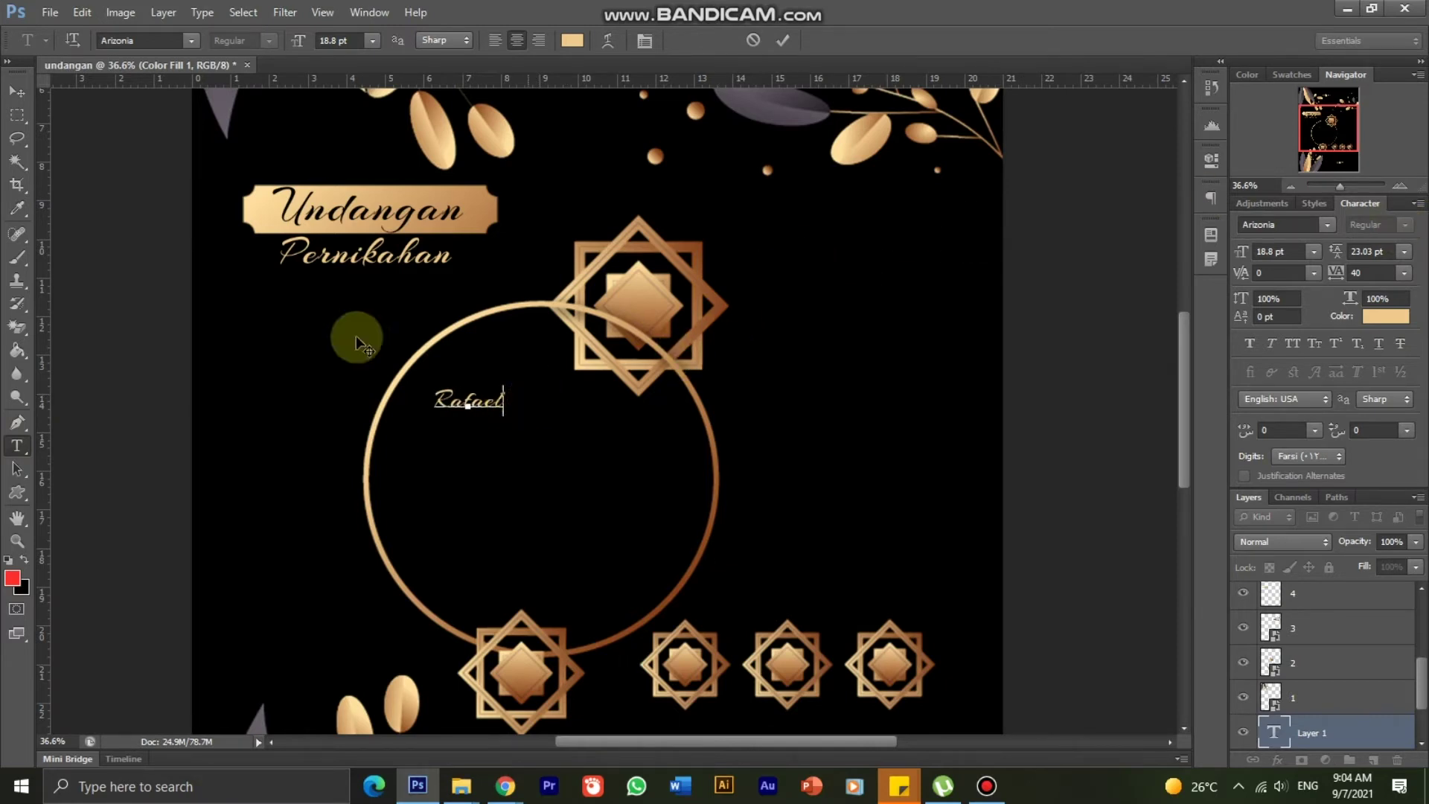
click(17, 96)
scroll(527, 456, up, 2)
scroll(520, 494, up, 1)
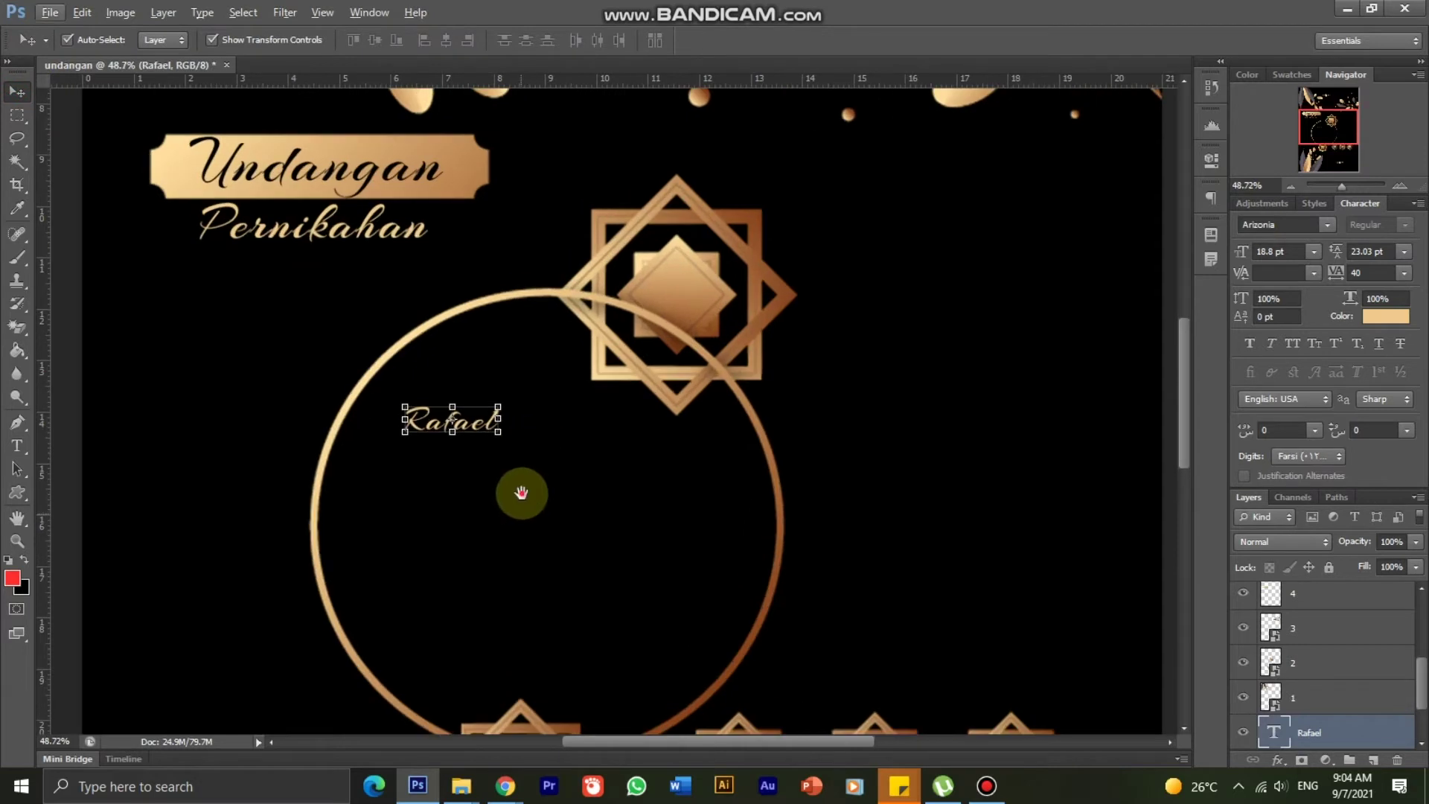
click(443, 313)
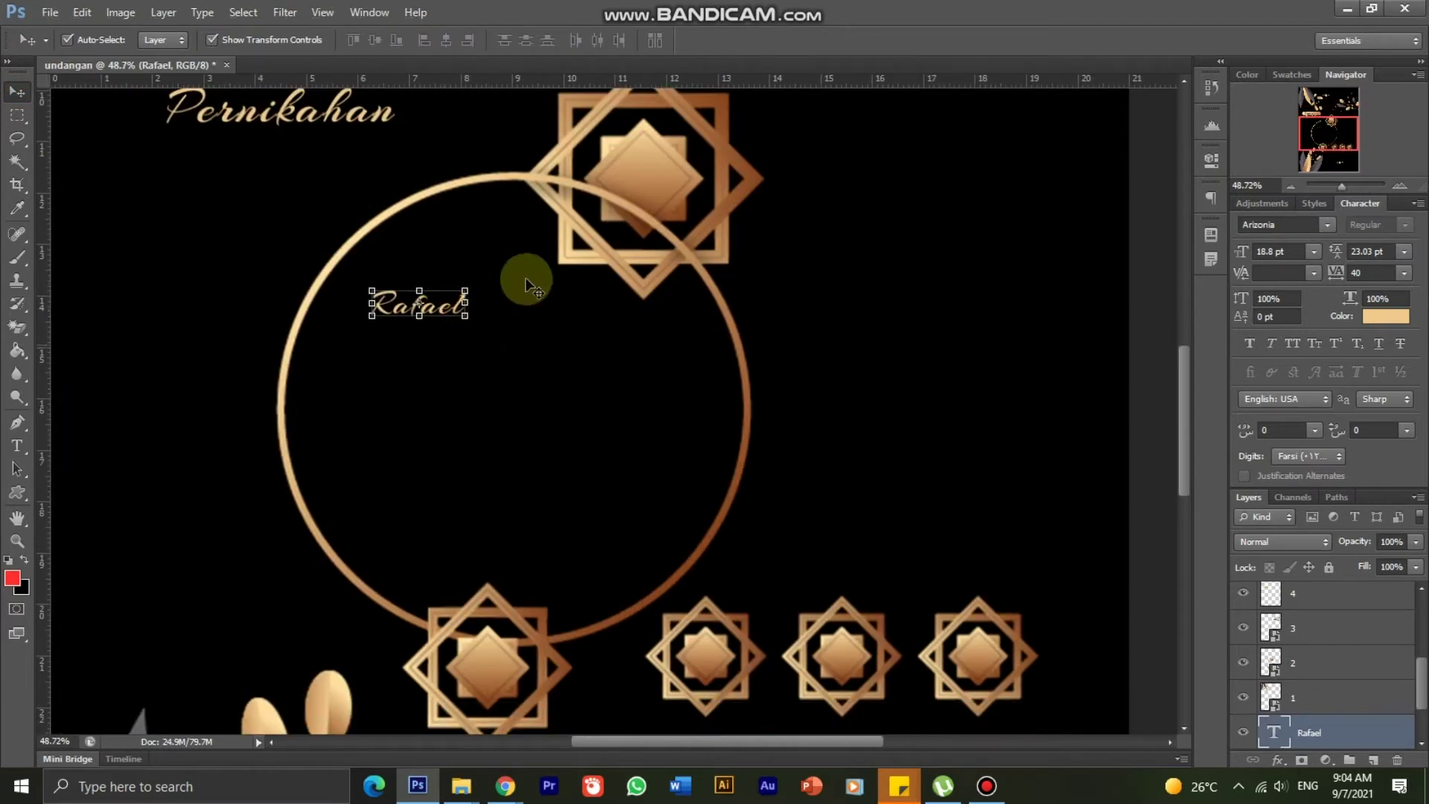
Step: Add the second partner's name as a new text line below the first
click(22, 449)
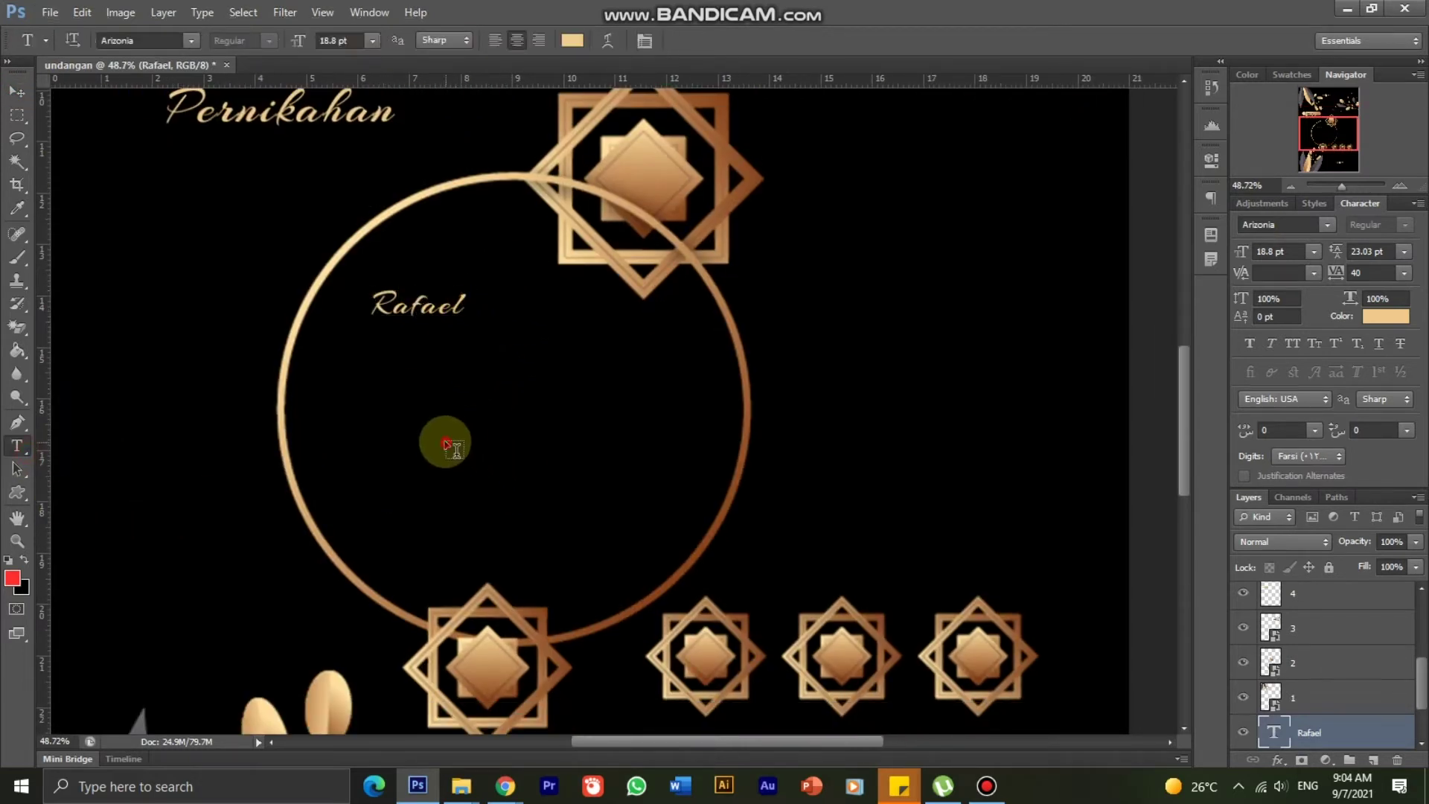
click(446, 438)
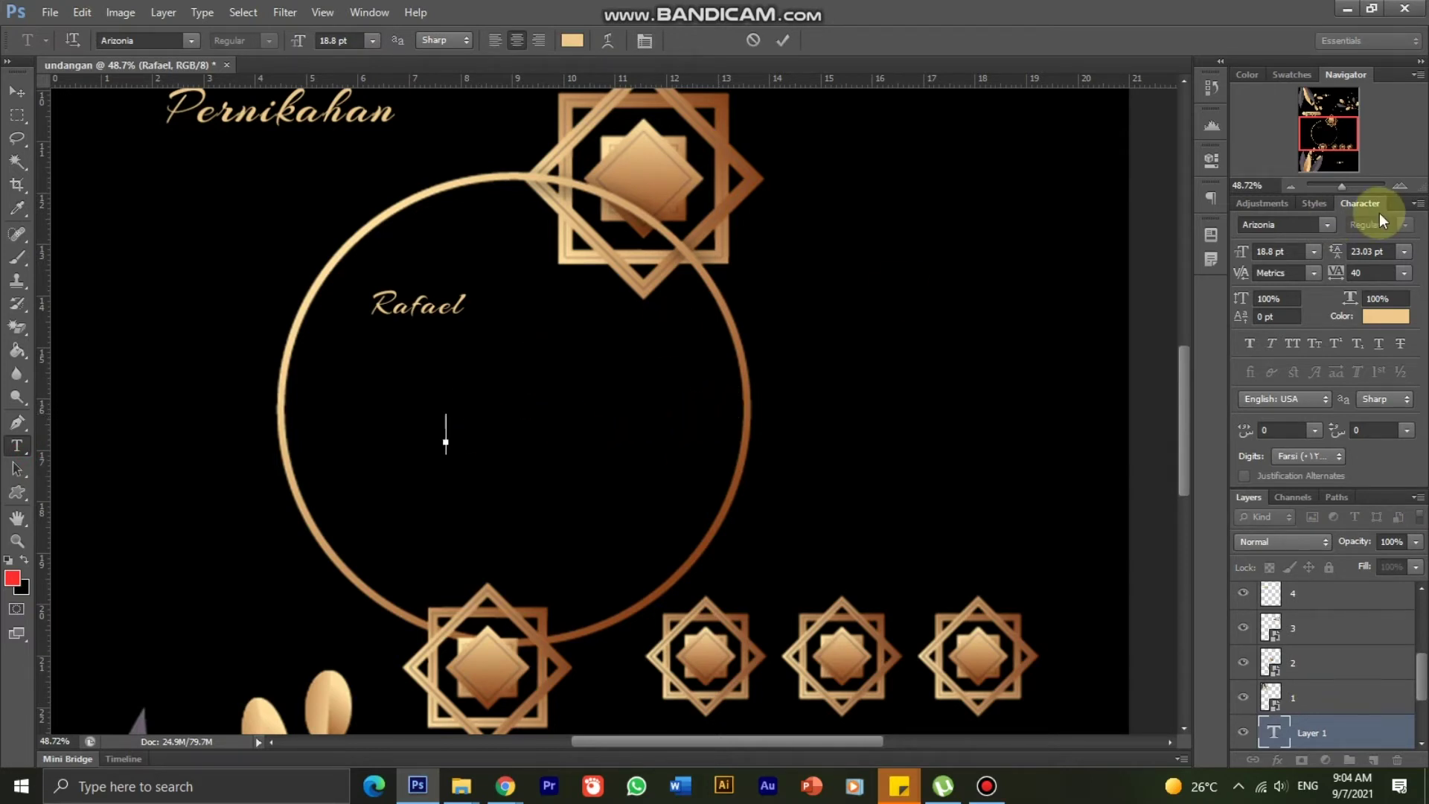
text(M)
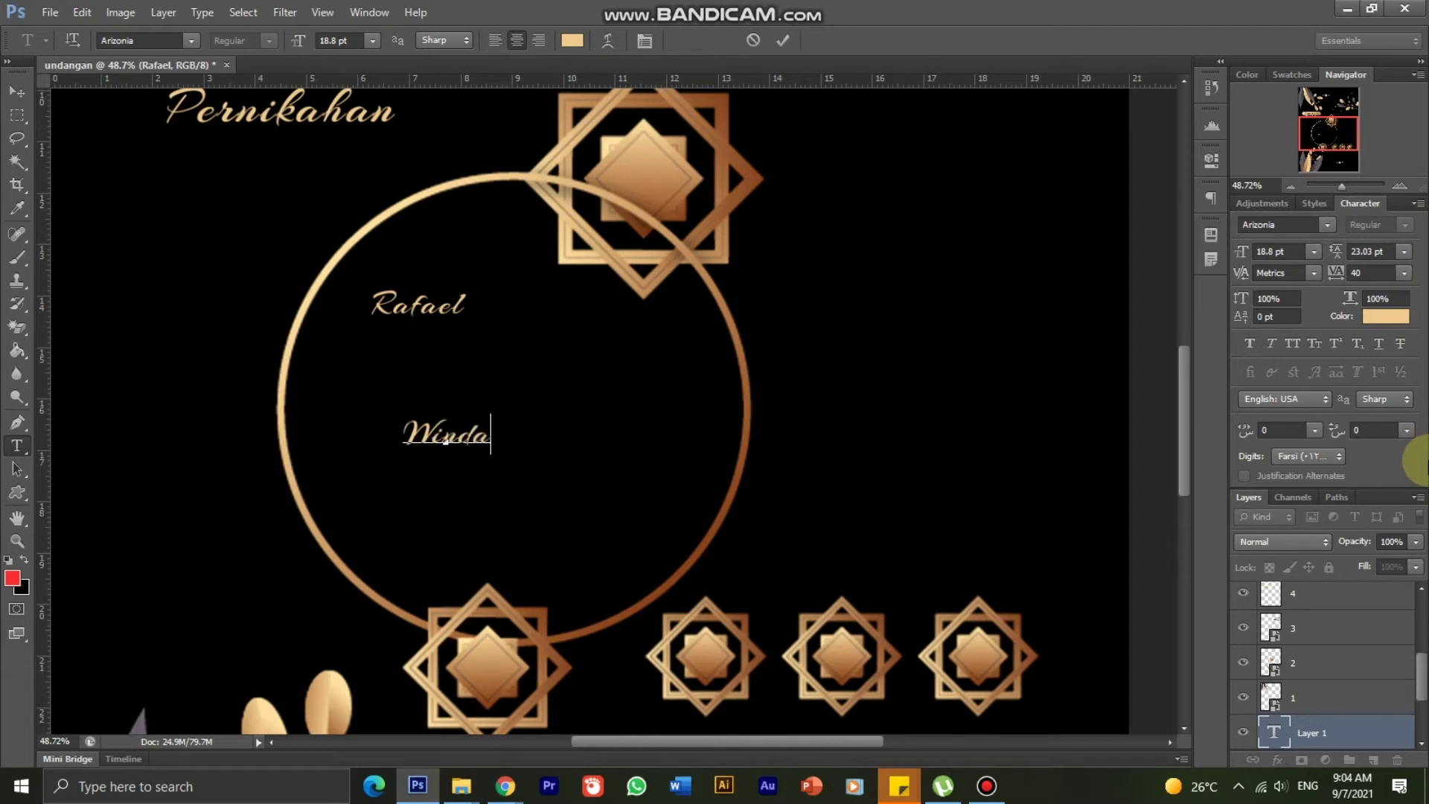
Step: Scale up both names, placing the second near the circle's top and the first near its bottom
click(18, 90)
mouse_move(479, 436)
mouse_down()
mouse_move(569, 527)
mouse_move(634, 481)
mouse_up()
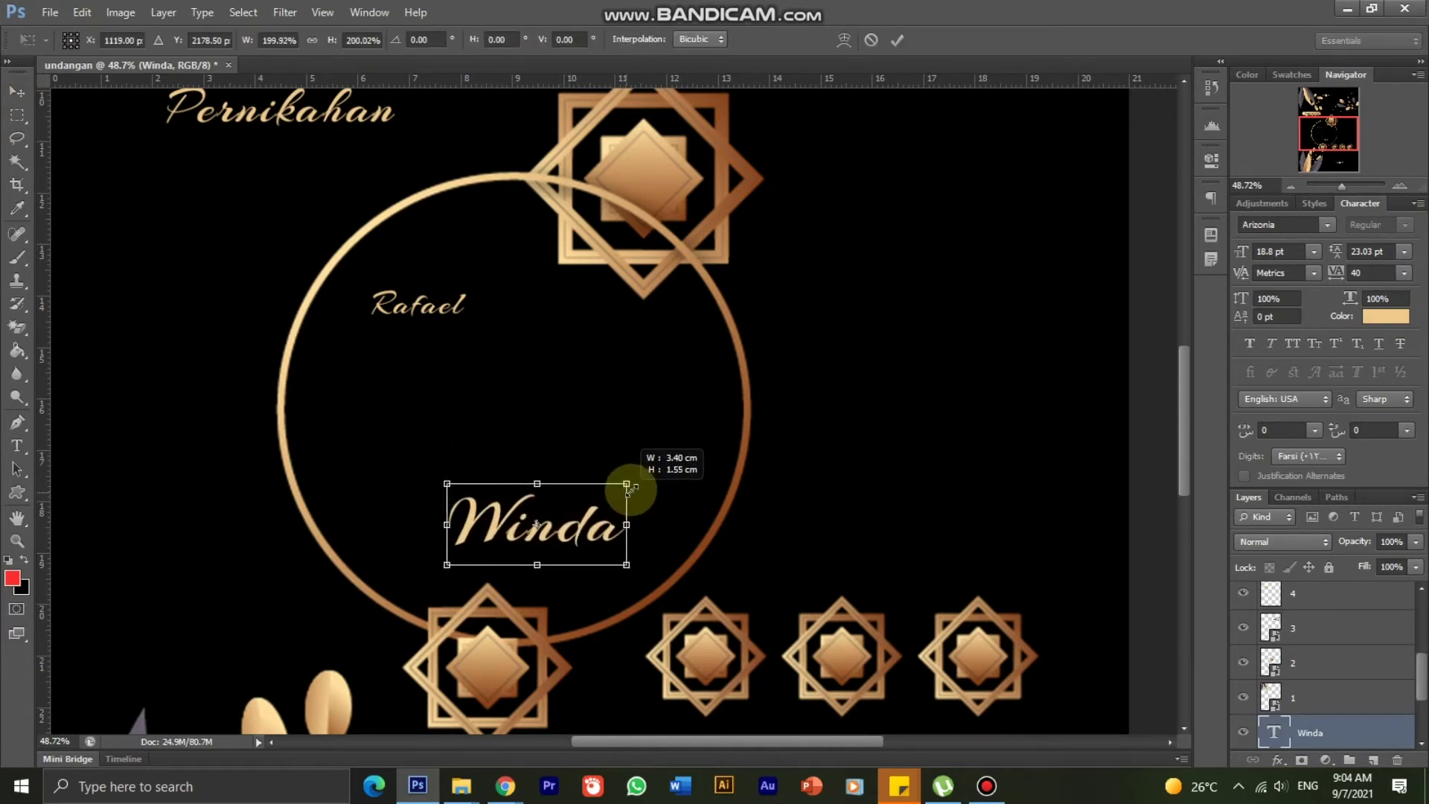
key(Return)
drag(589, 531, 627, 557)
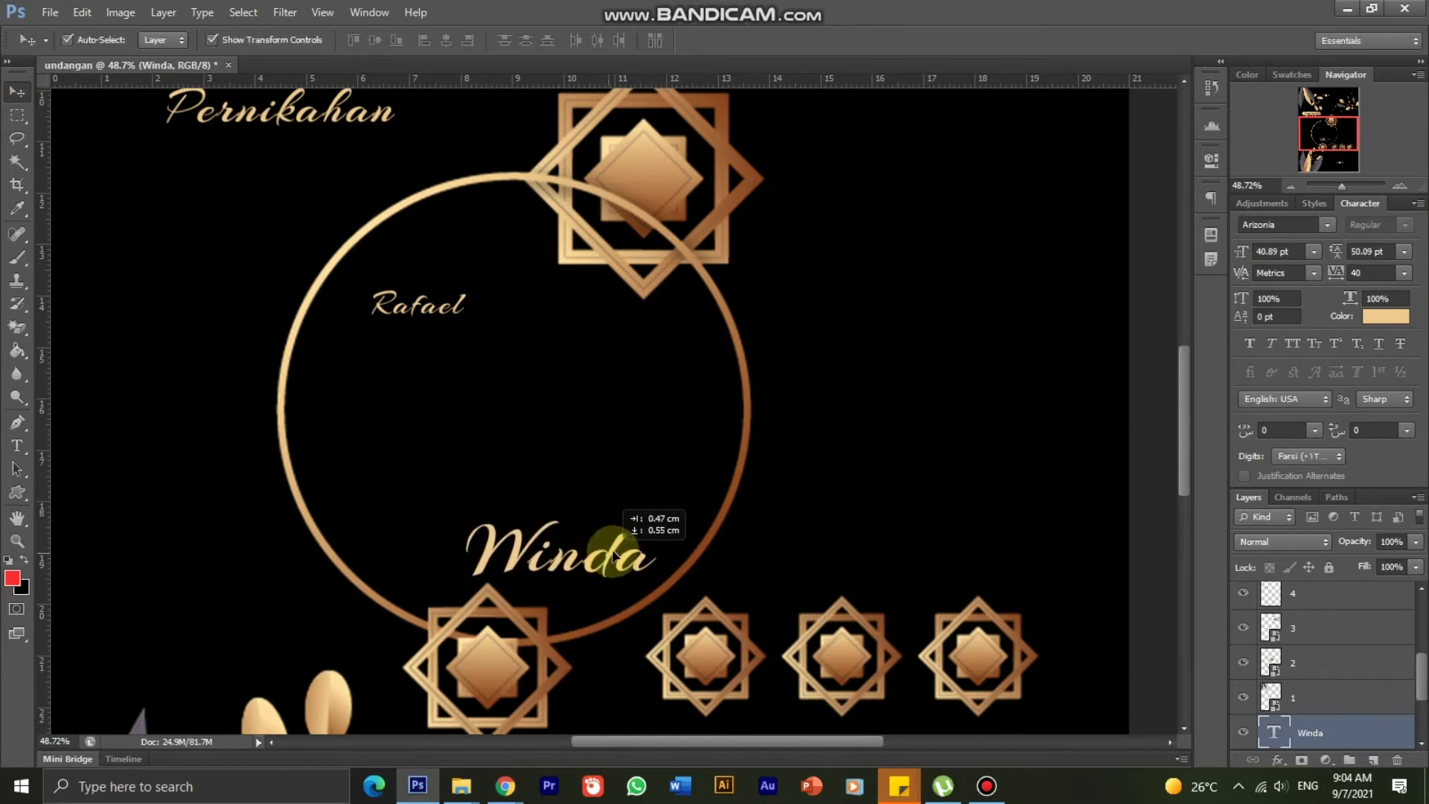
click(446, 305)
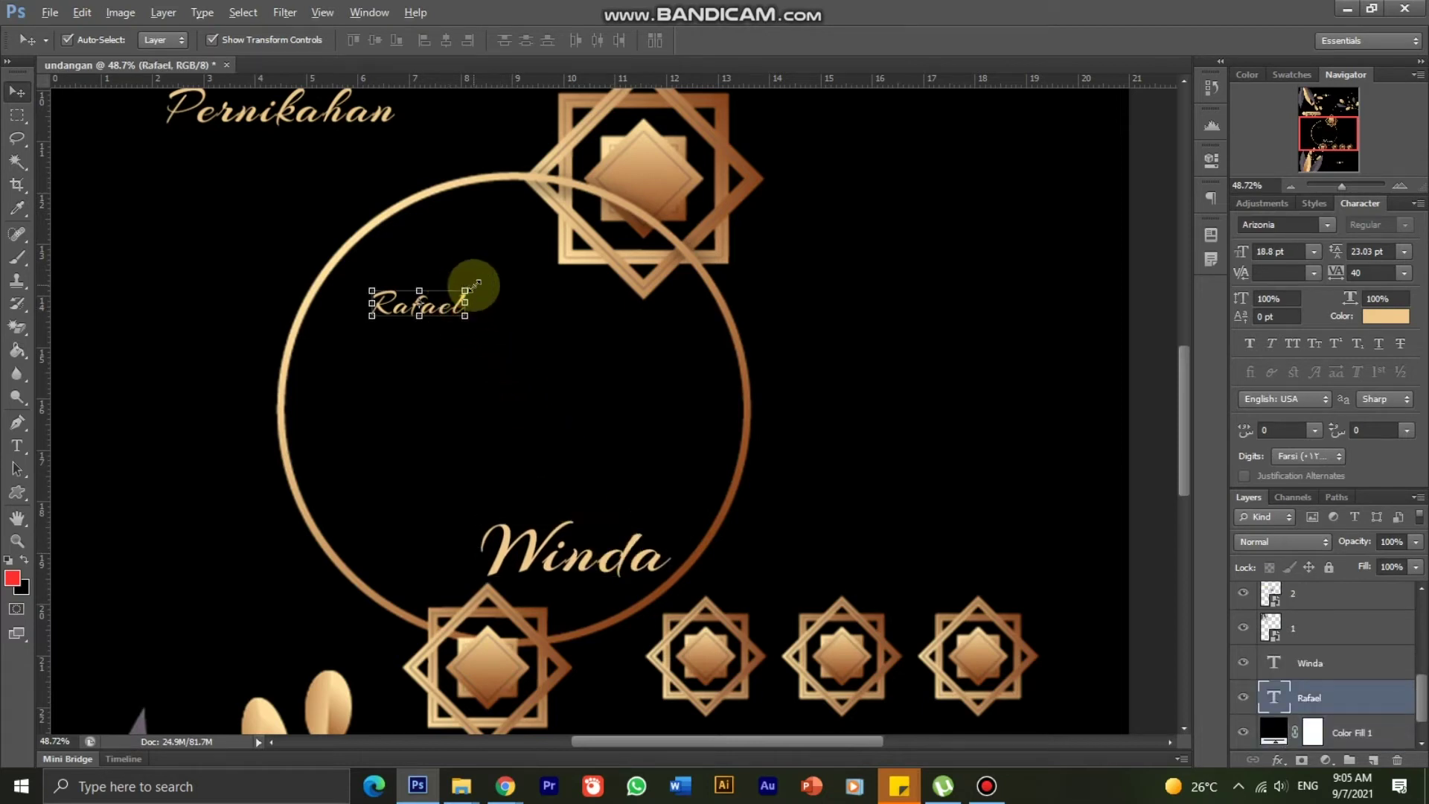
drag(467, 289, 521, 262)
key(Return)
mouse_move(480, 319)
mouse_down()
mouse_move(647, 555)
mouse_move(526, 341)
mouse_move(496, 332)
mouse_up()
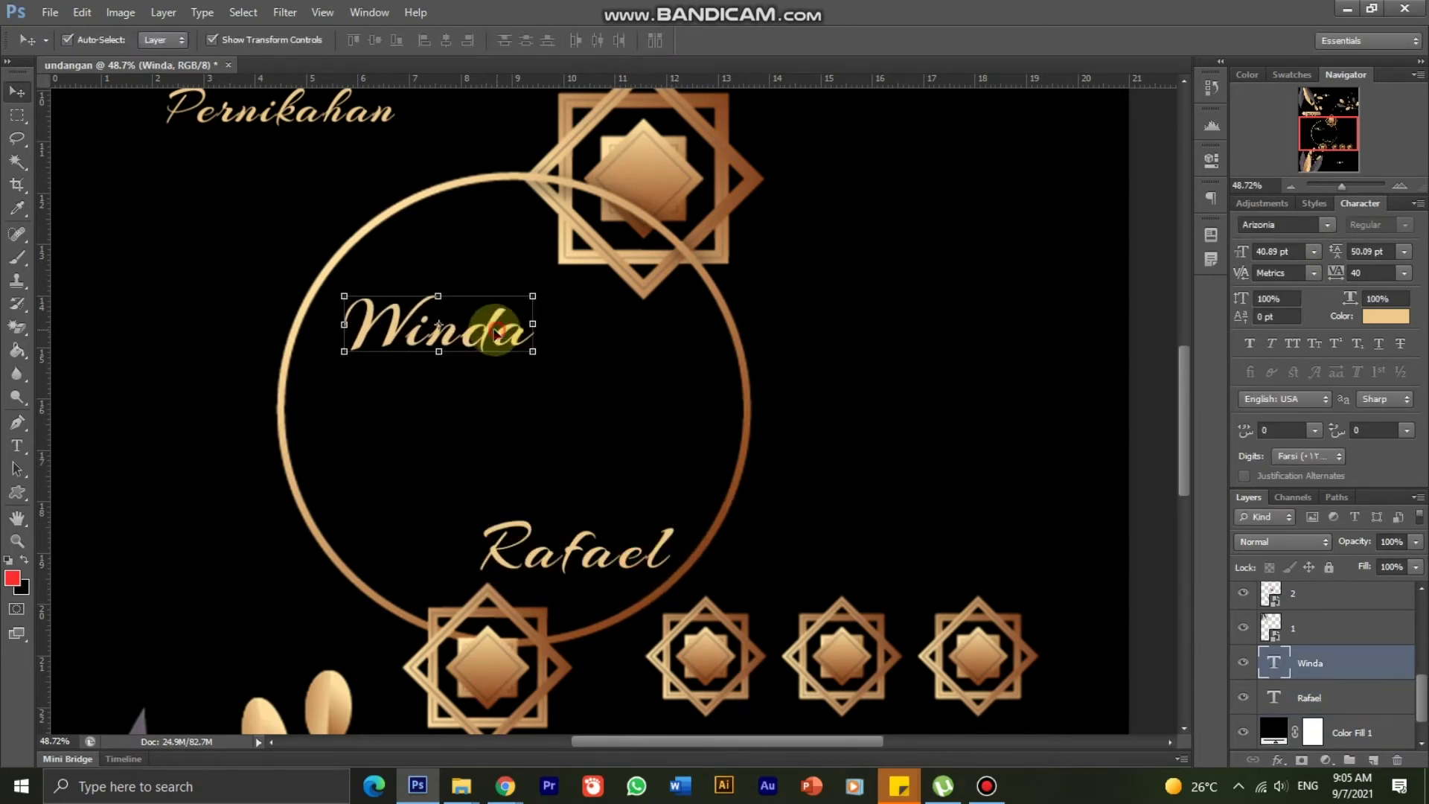
Step: Set the Winda name in the bold Bungasai font and shift it slightly right
click(17, 445)
click(508, 332)
key(ctrl+a)
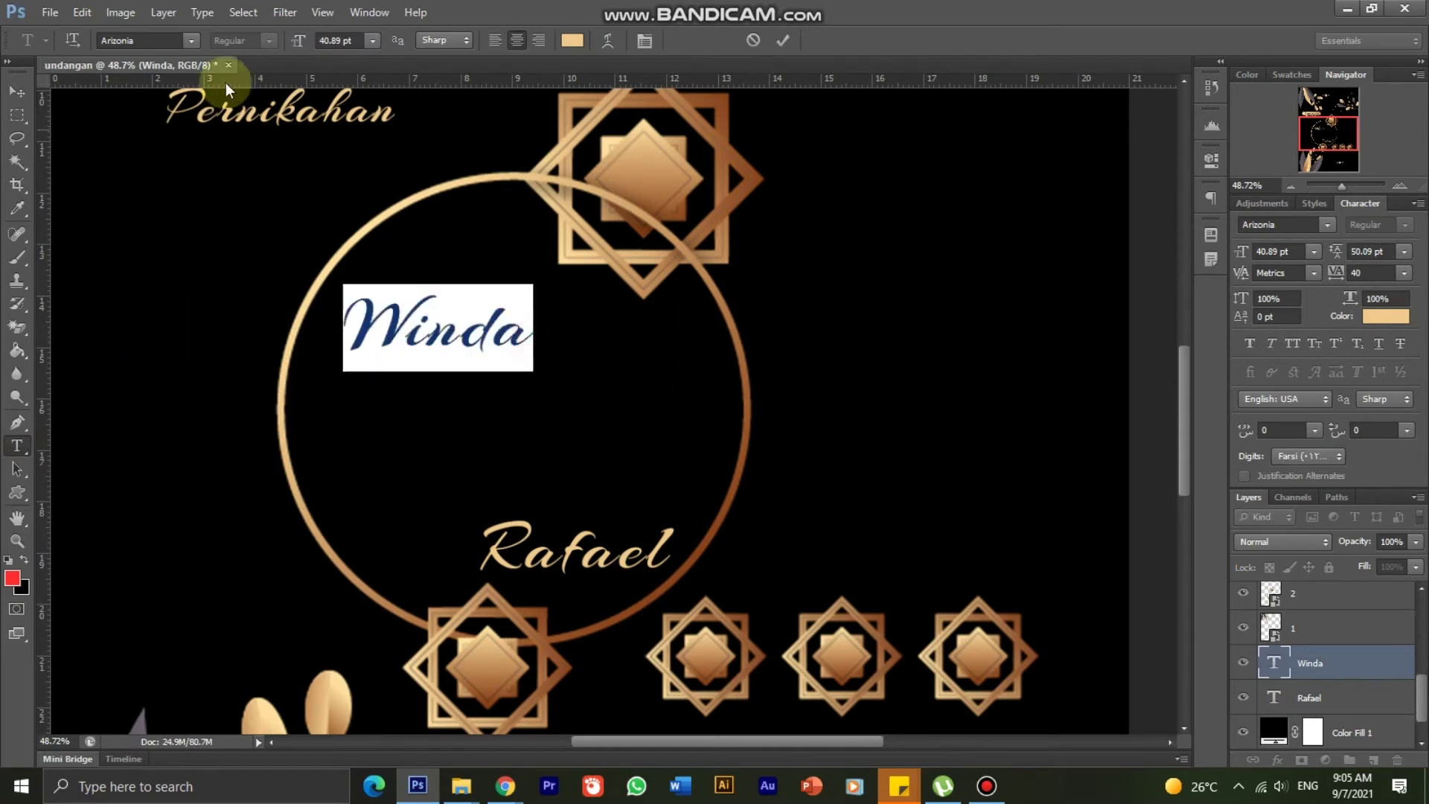
click(191, 40)
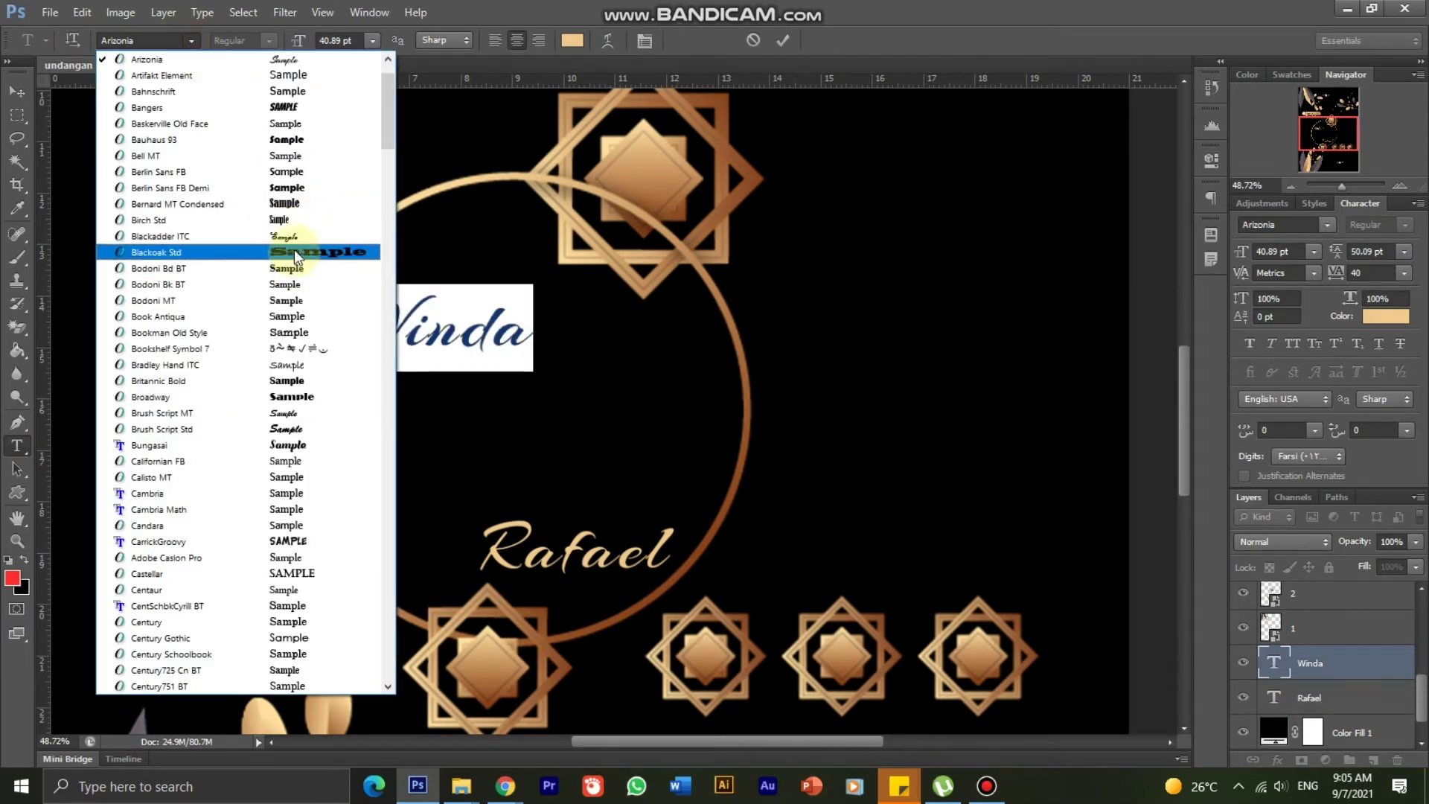
click(290, 447)
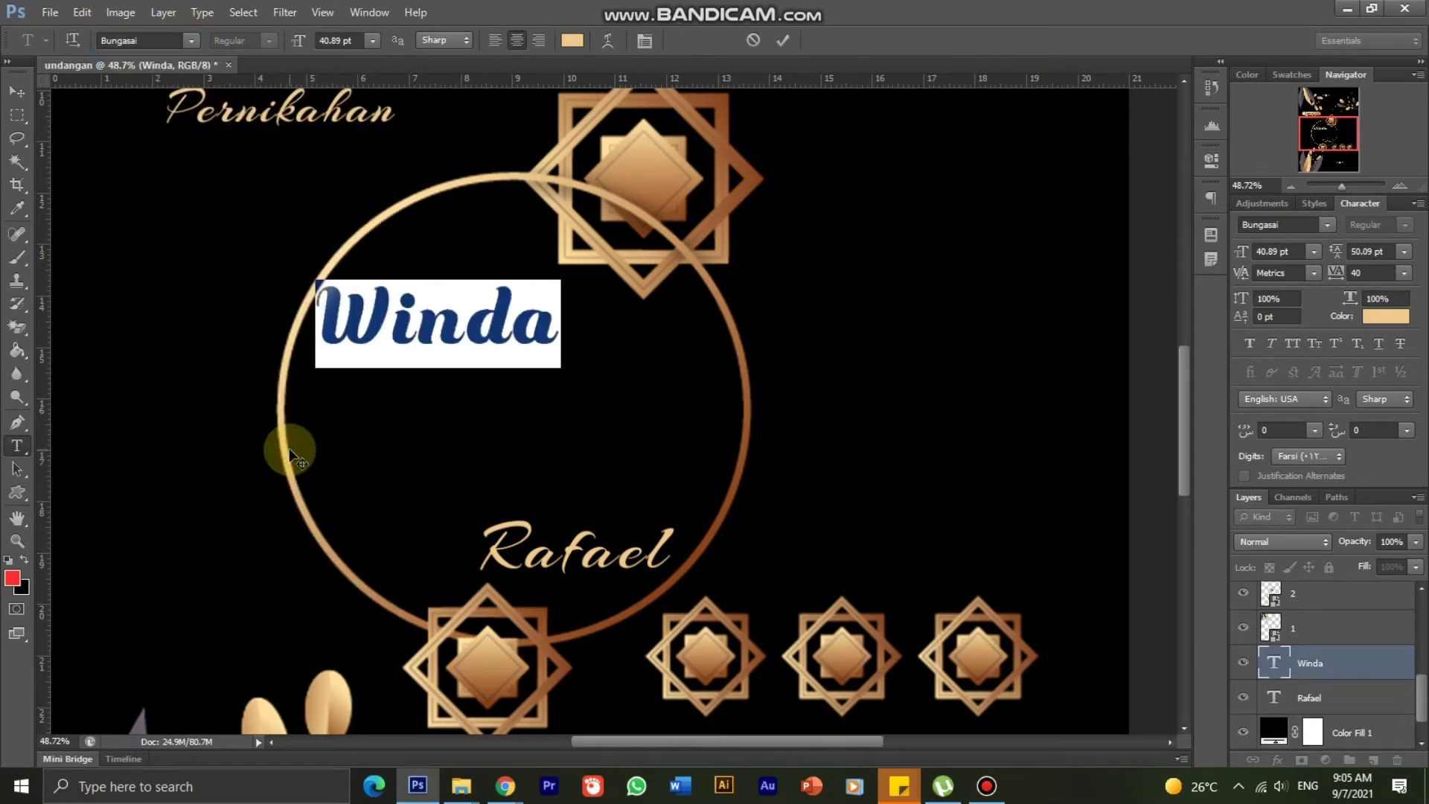
click(17, 91)
drag(454, 341, 471, 341)
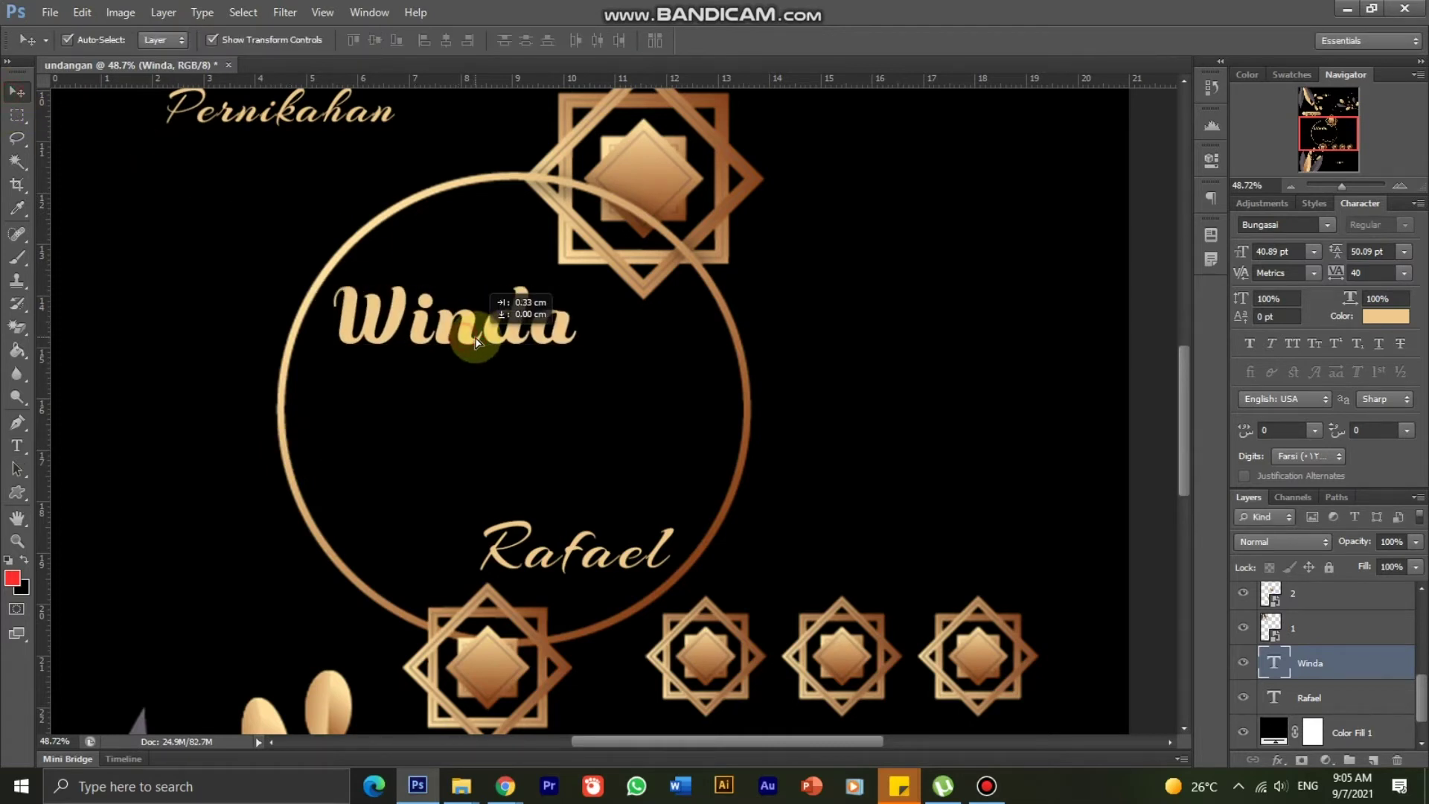
Step: Apply the Bungasai font to the Rafael name so it matches Winda
click(526, 373)
click(524, 526)
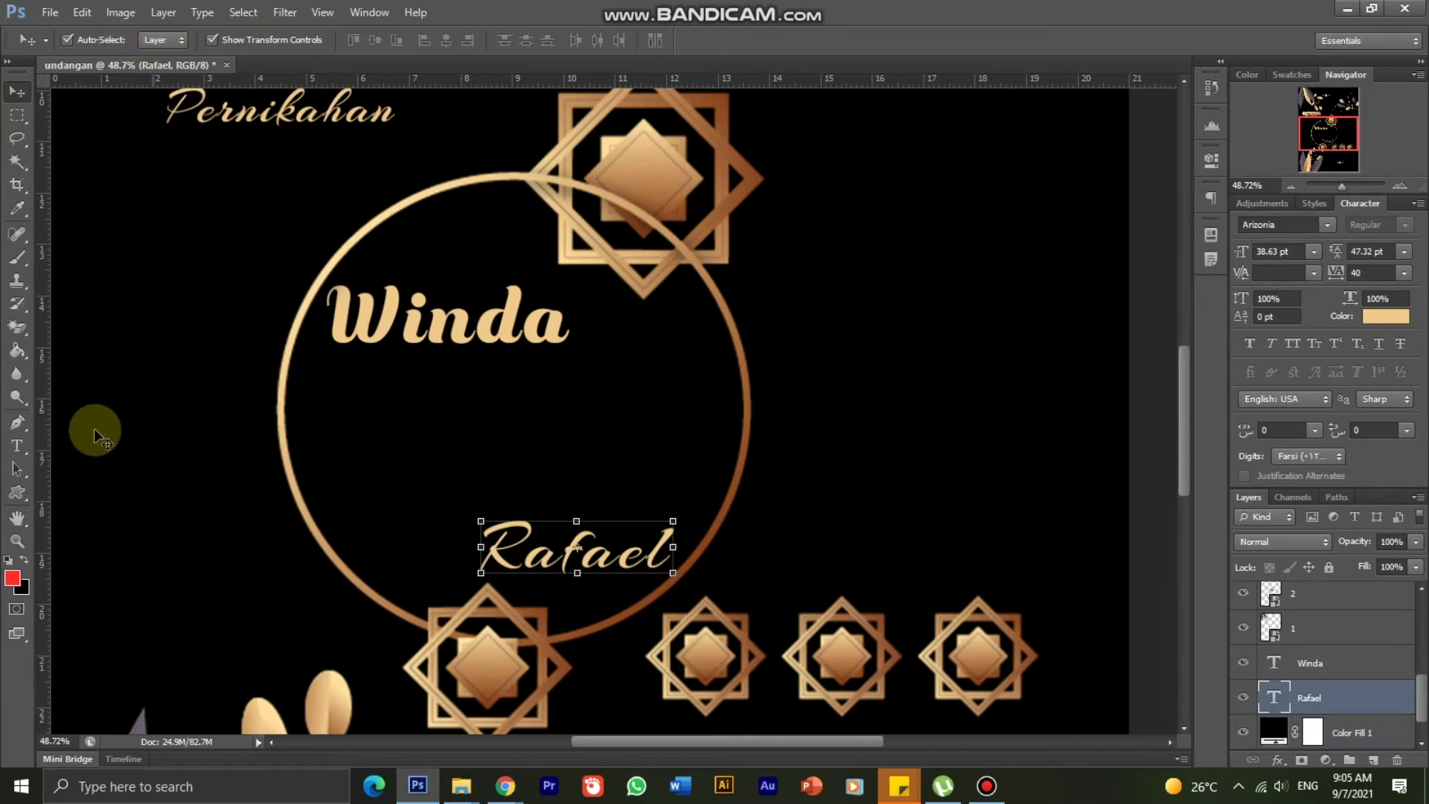
click(17, 445)
click(562, 551)
double_click(481, 541)
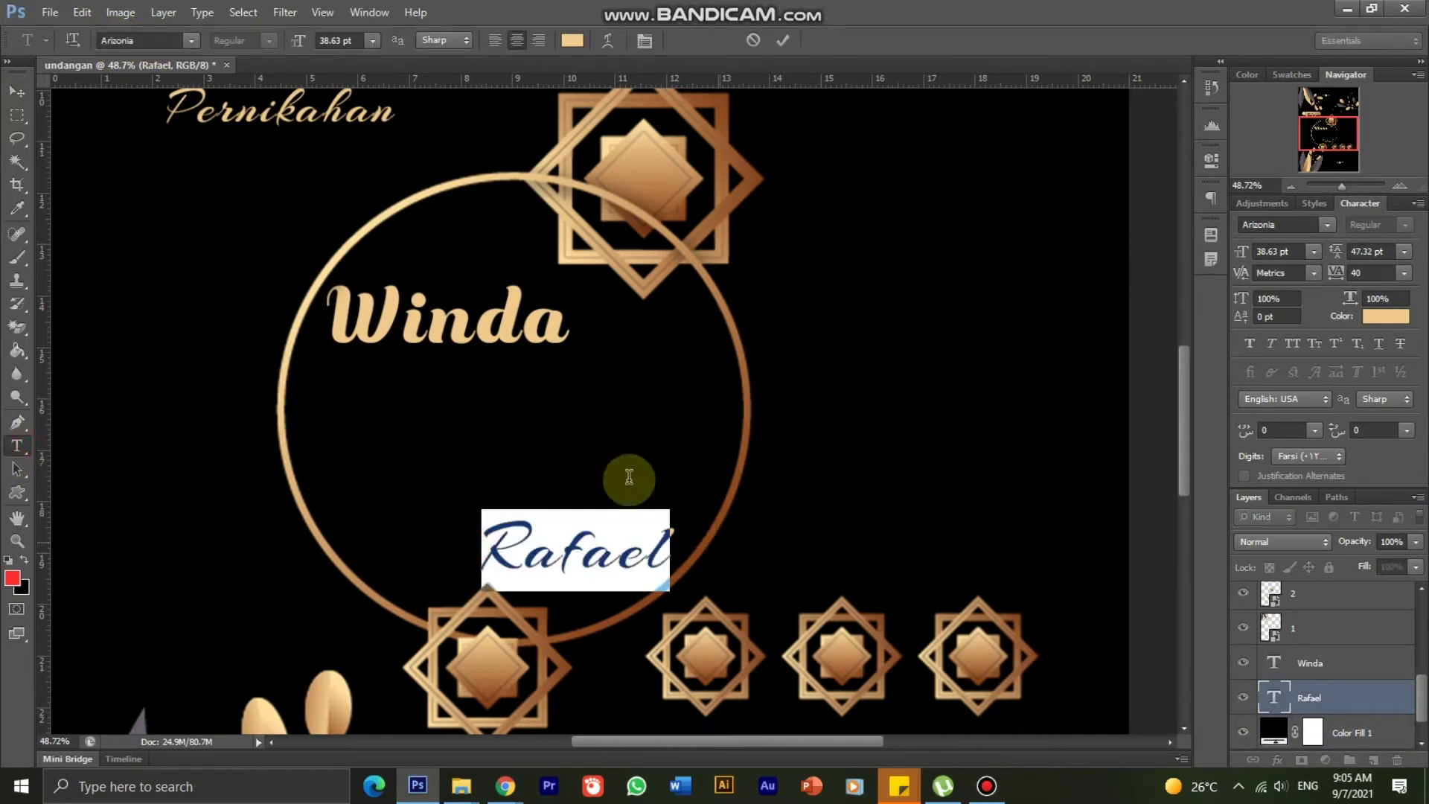
click(167, 41)
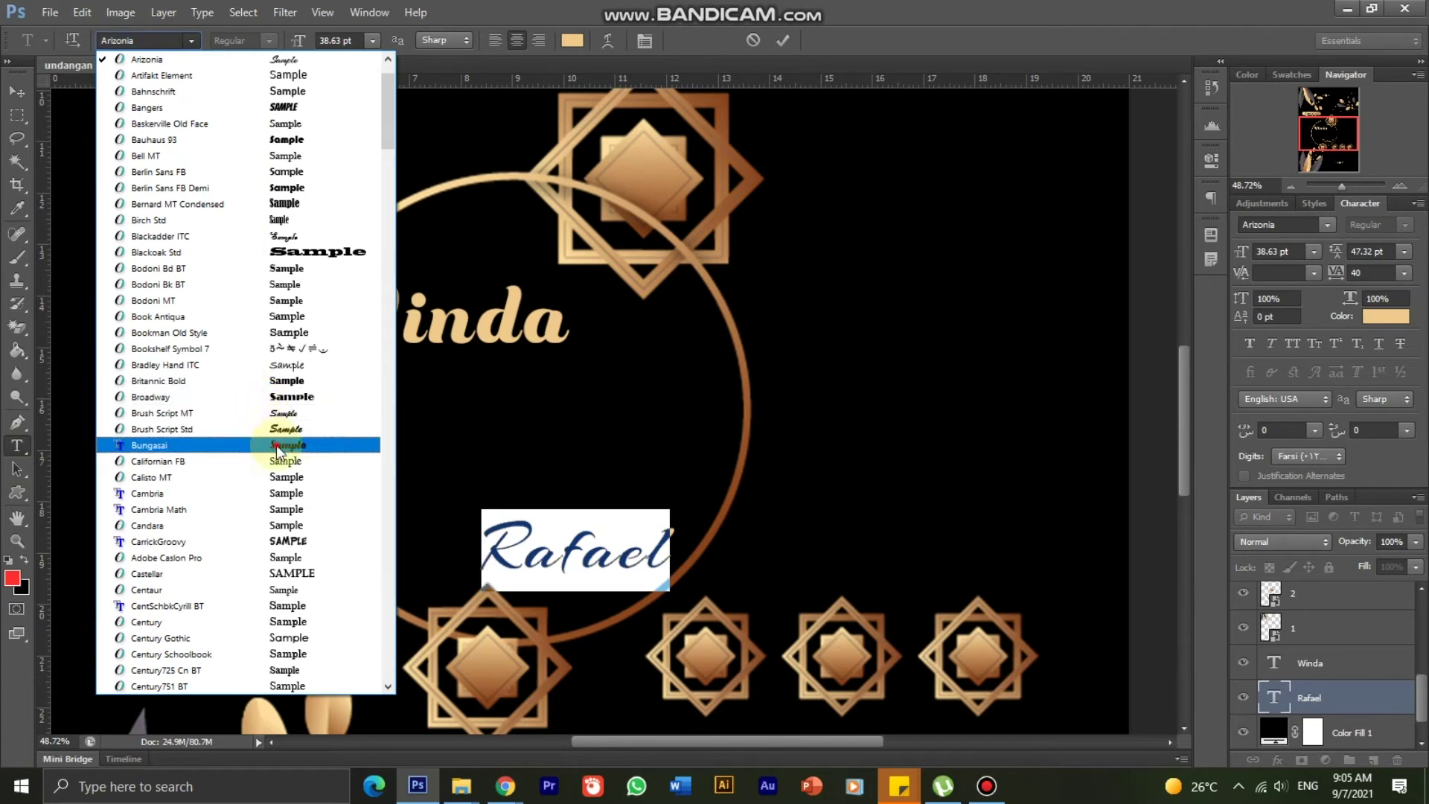
click(271, 445)
click(17, 92)
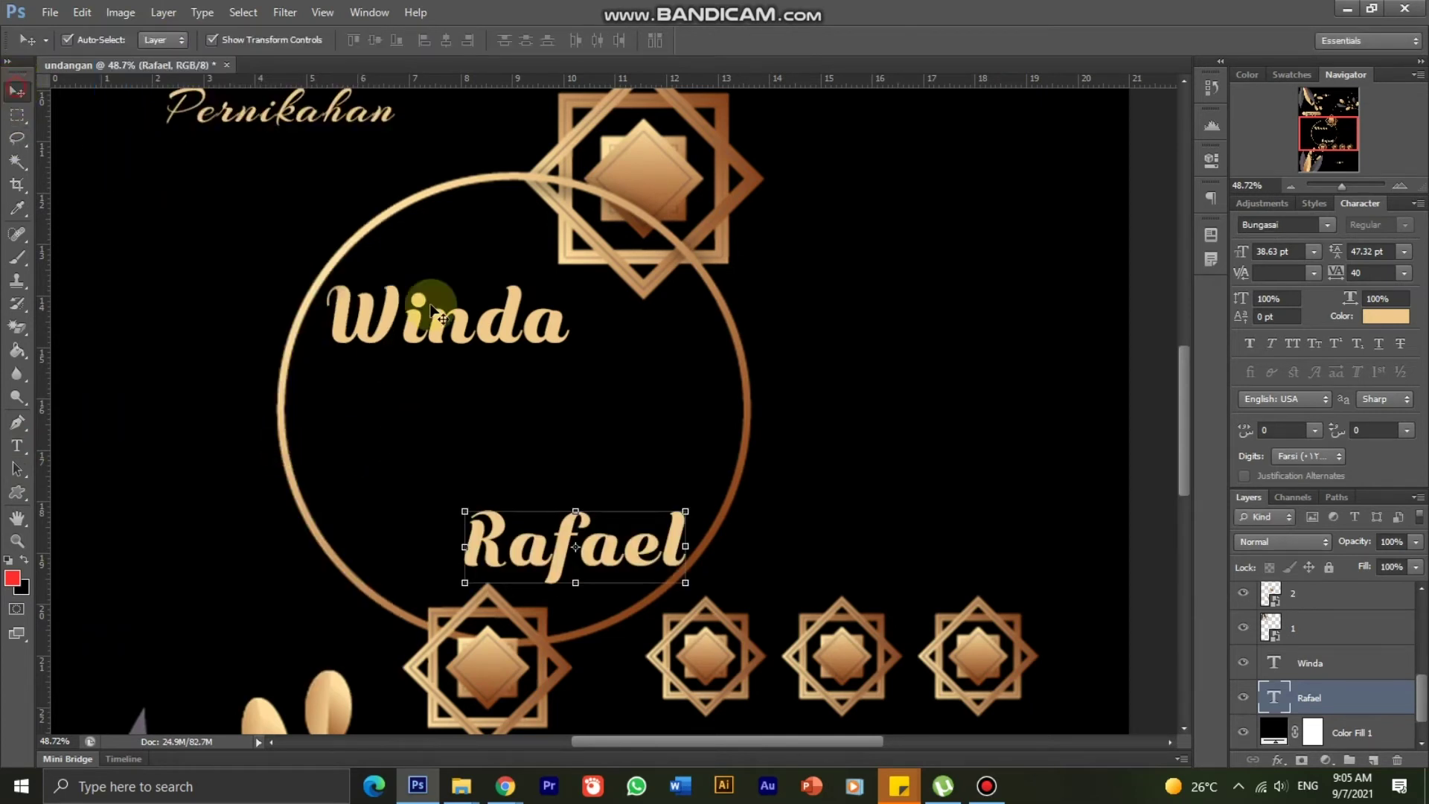
click(17, 446)
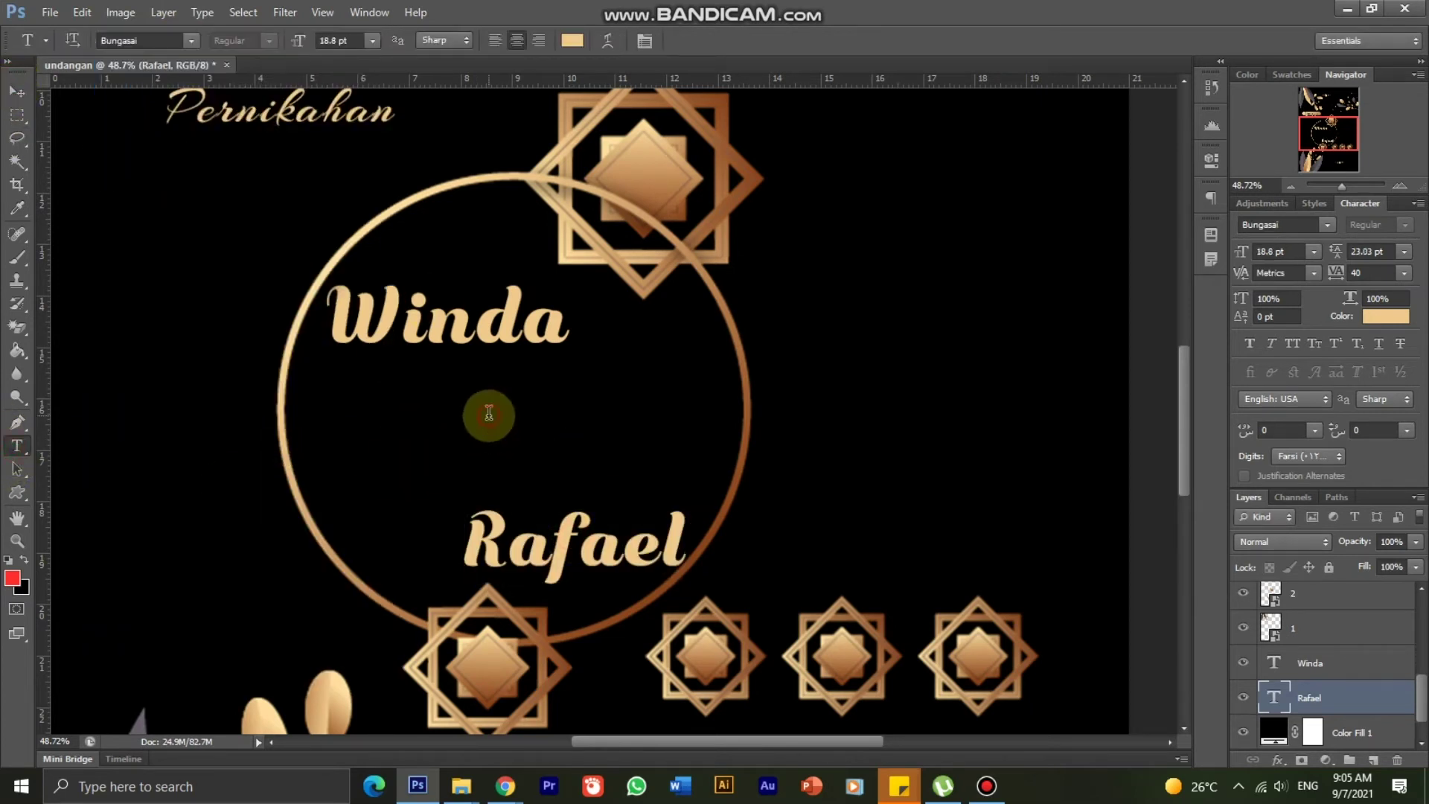
Step: Select the ampersand between the names and try the Palace Script MT font on it
click(488, 414)
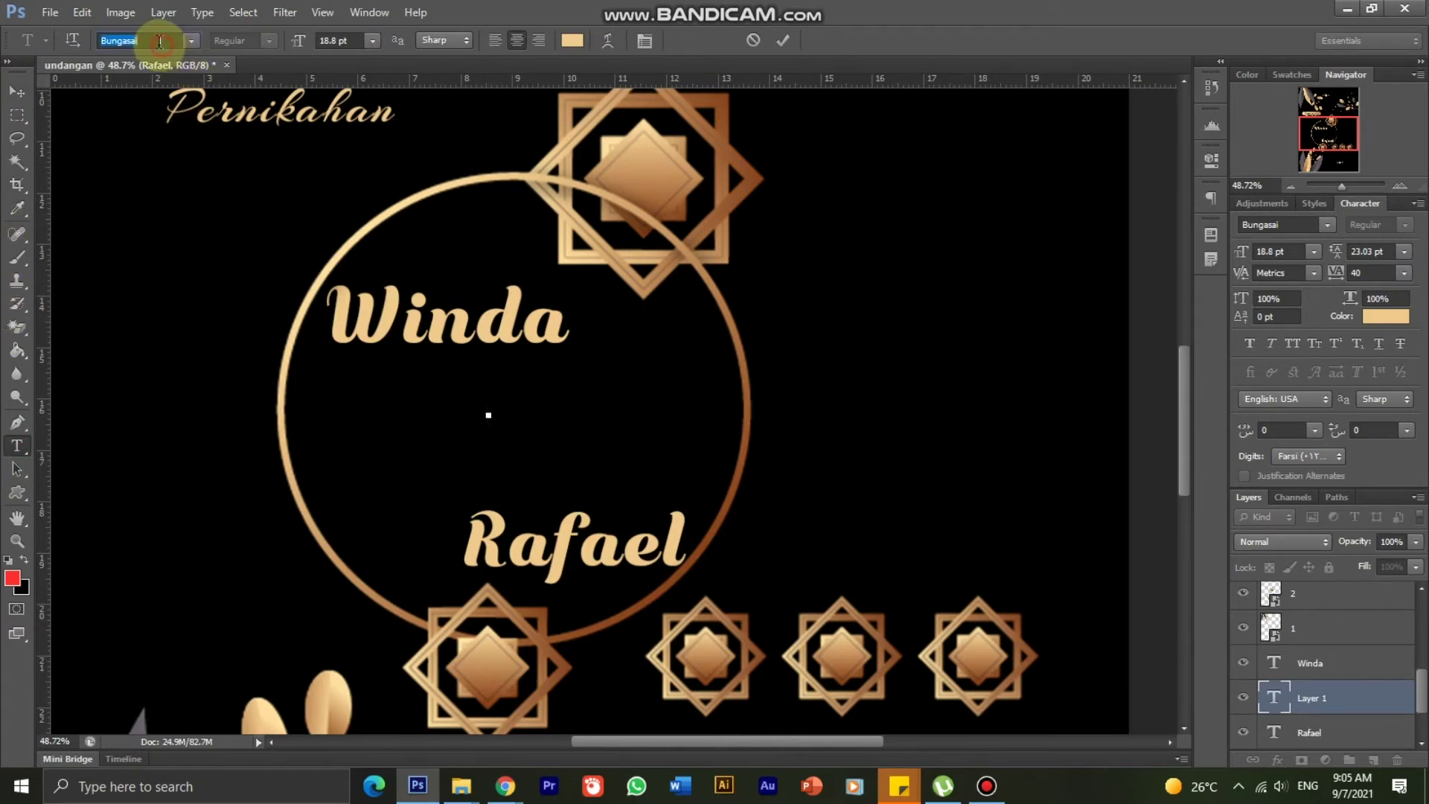
click(191, 40)
click(192, 42)
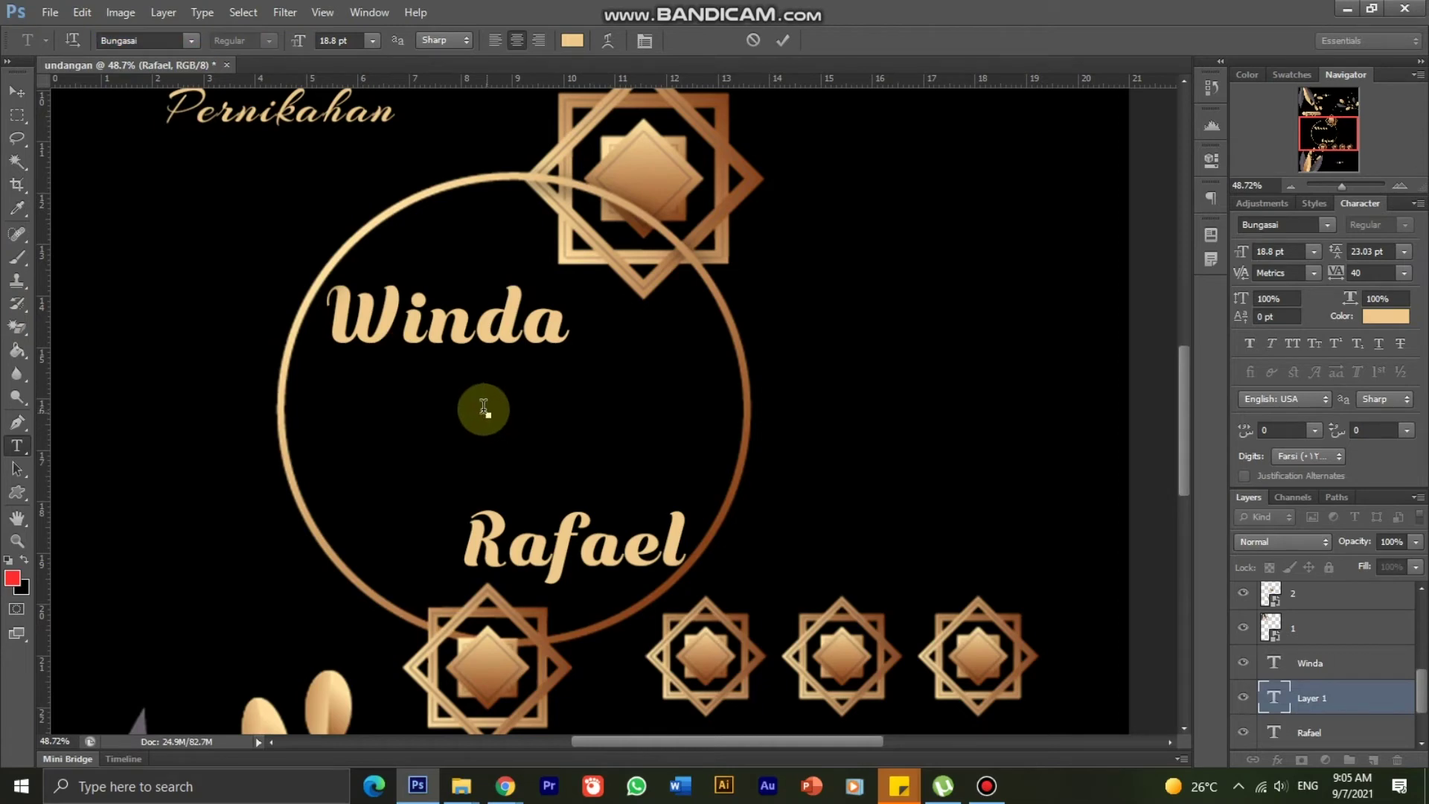
click(497, 405)
text(&)
double_click(505, 404)
click(159, 40)
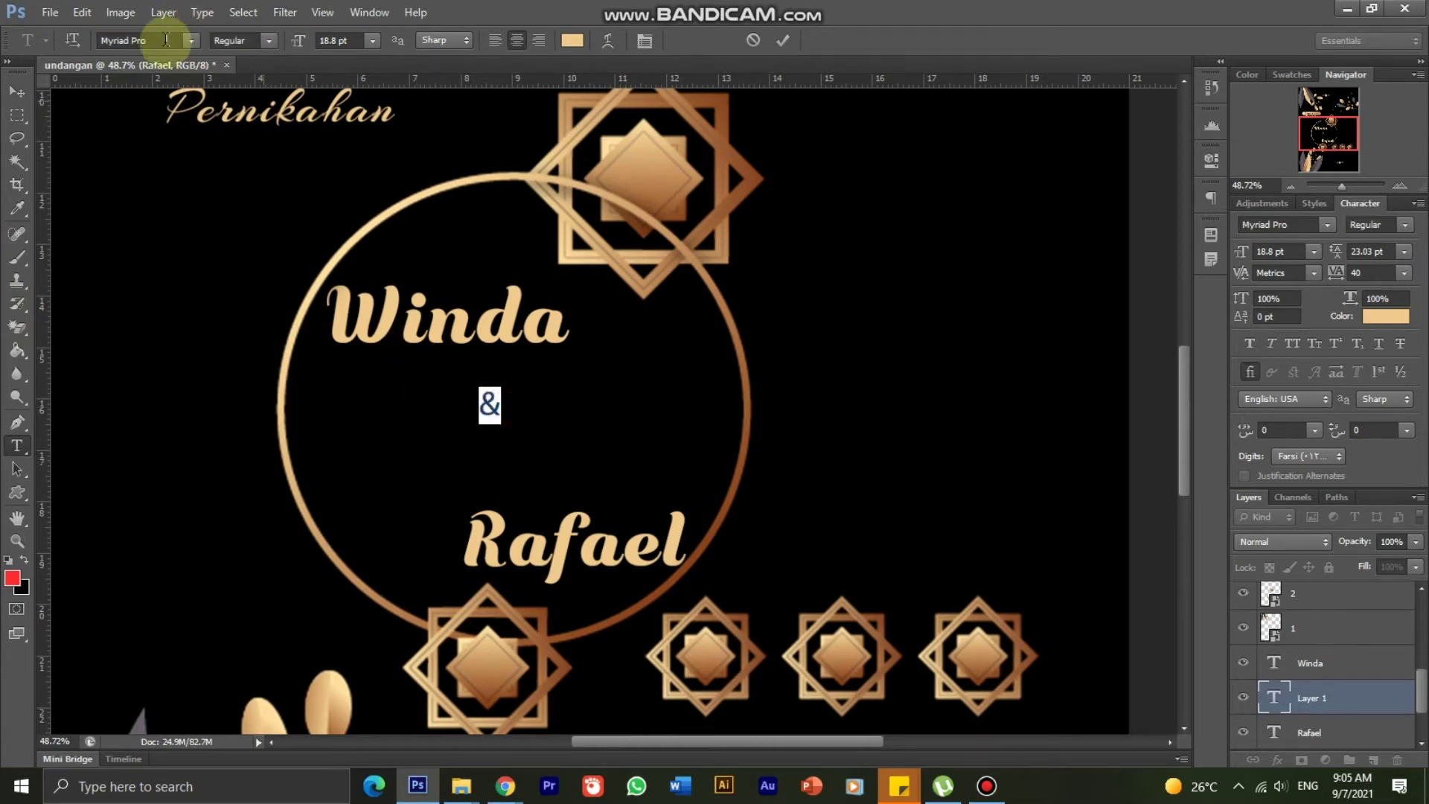
click(191, 40)
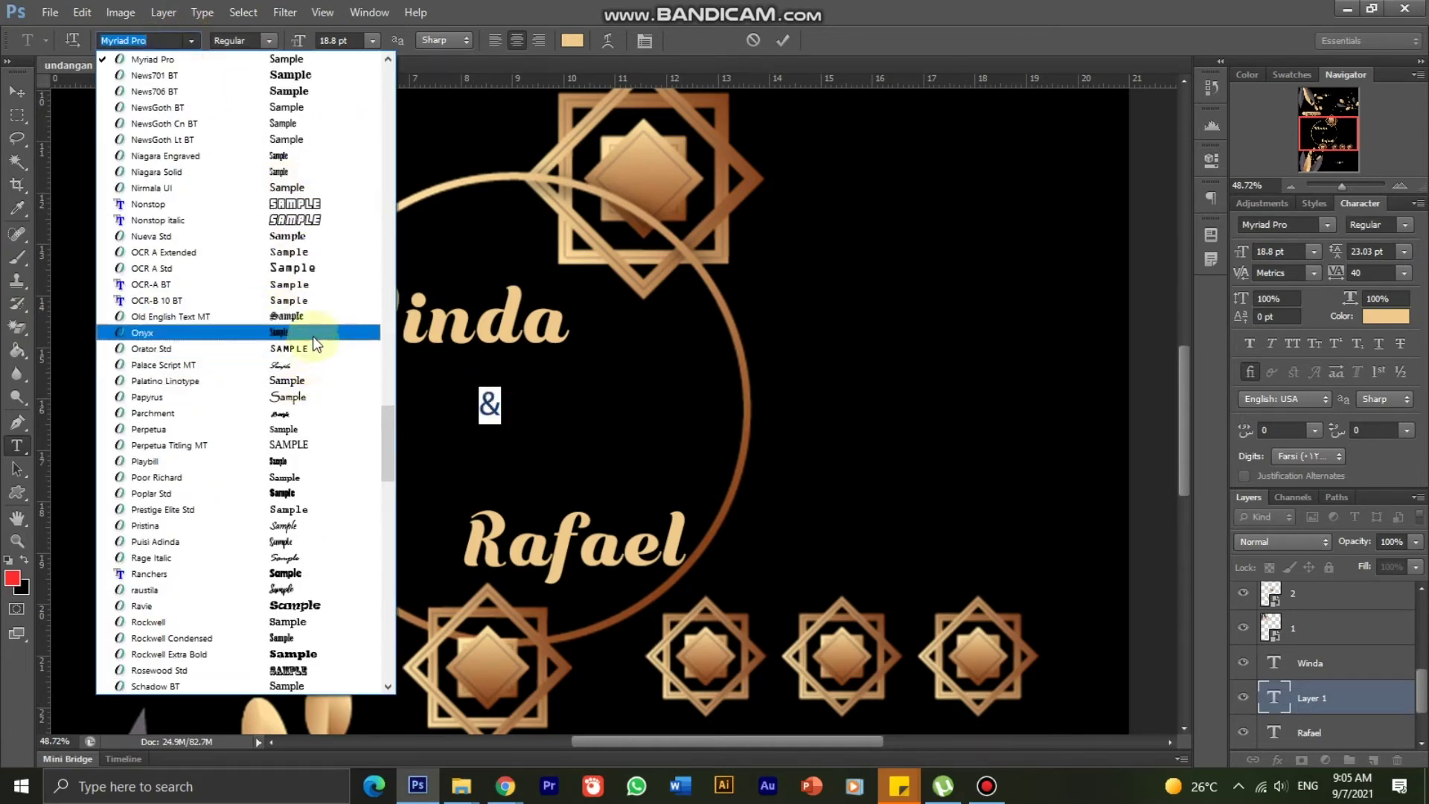
click(302, 365)
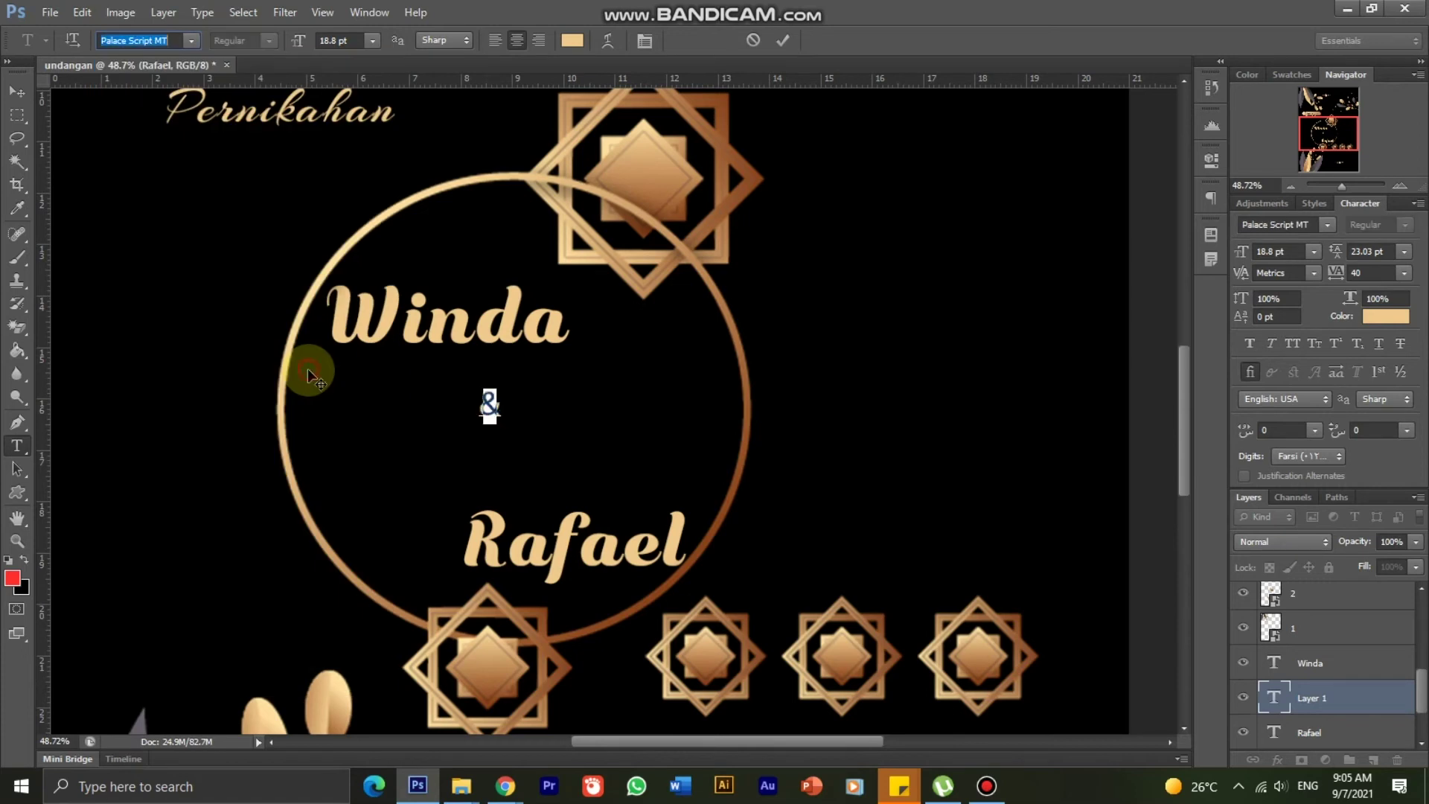
Step: Switch the ampersand to the MELAYU SCRIPT font instead and commit it
click(191, 40)
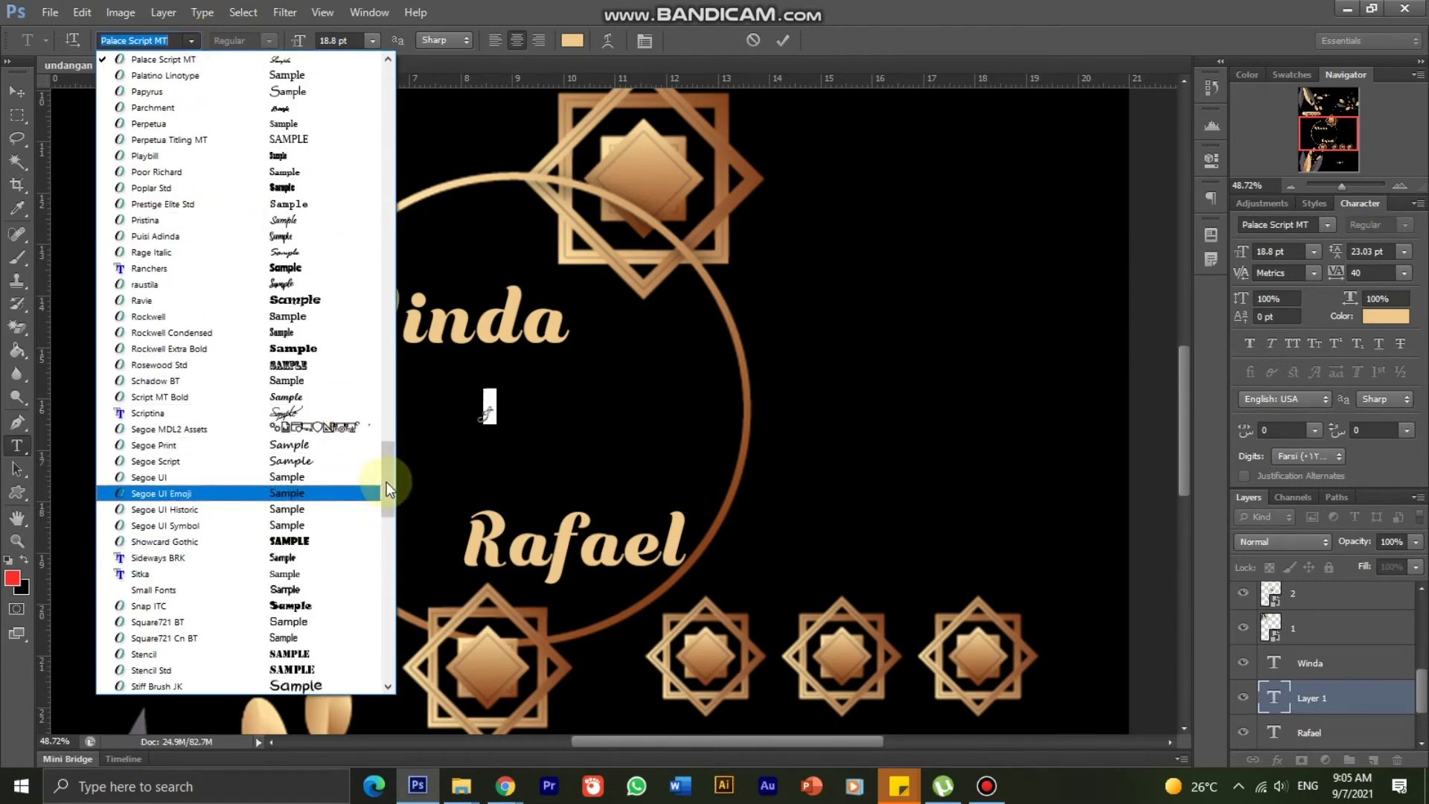
drag(388, 477, 391, 468)
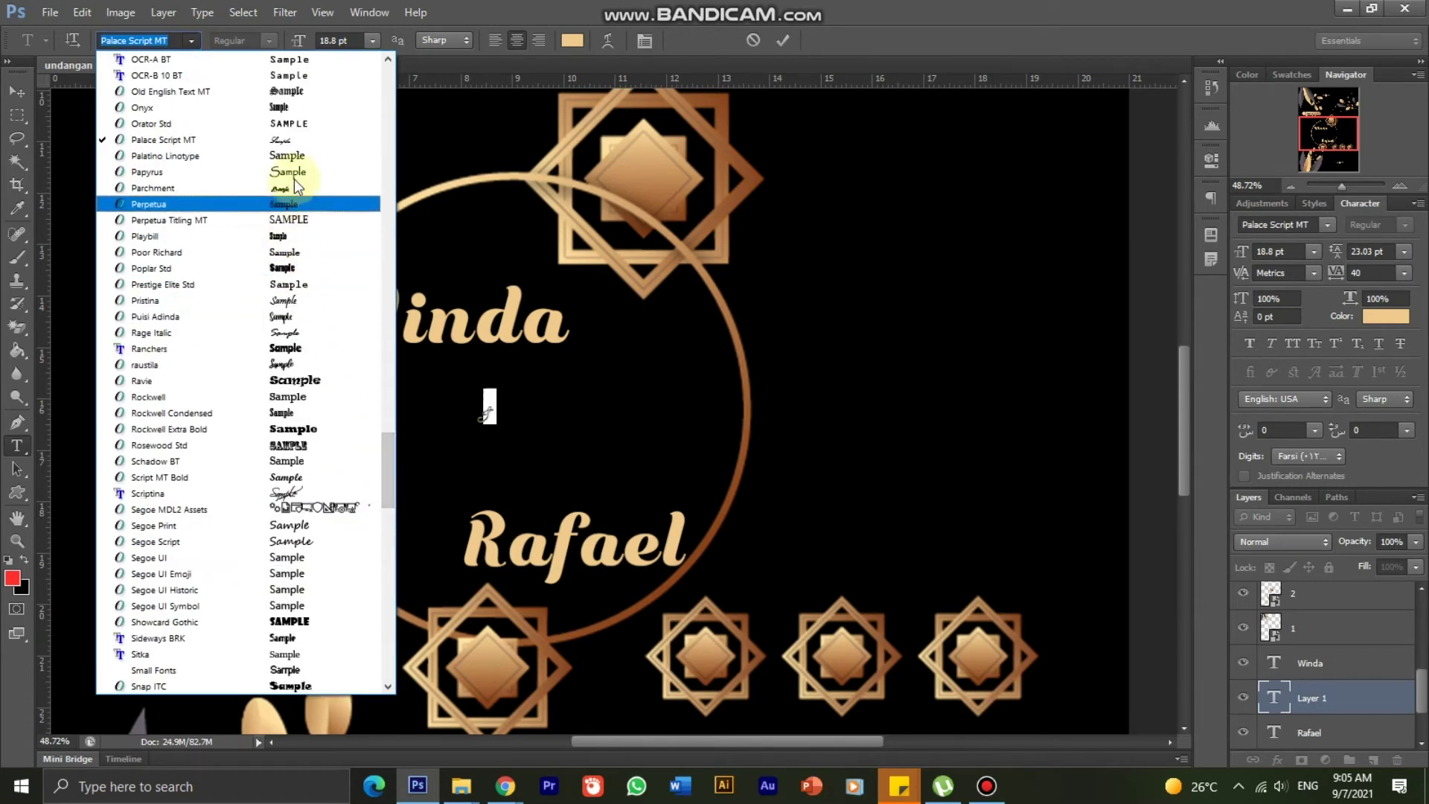
scroll(319, 436, up, 4)
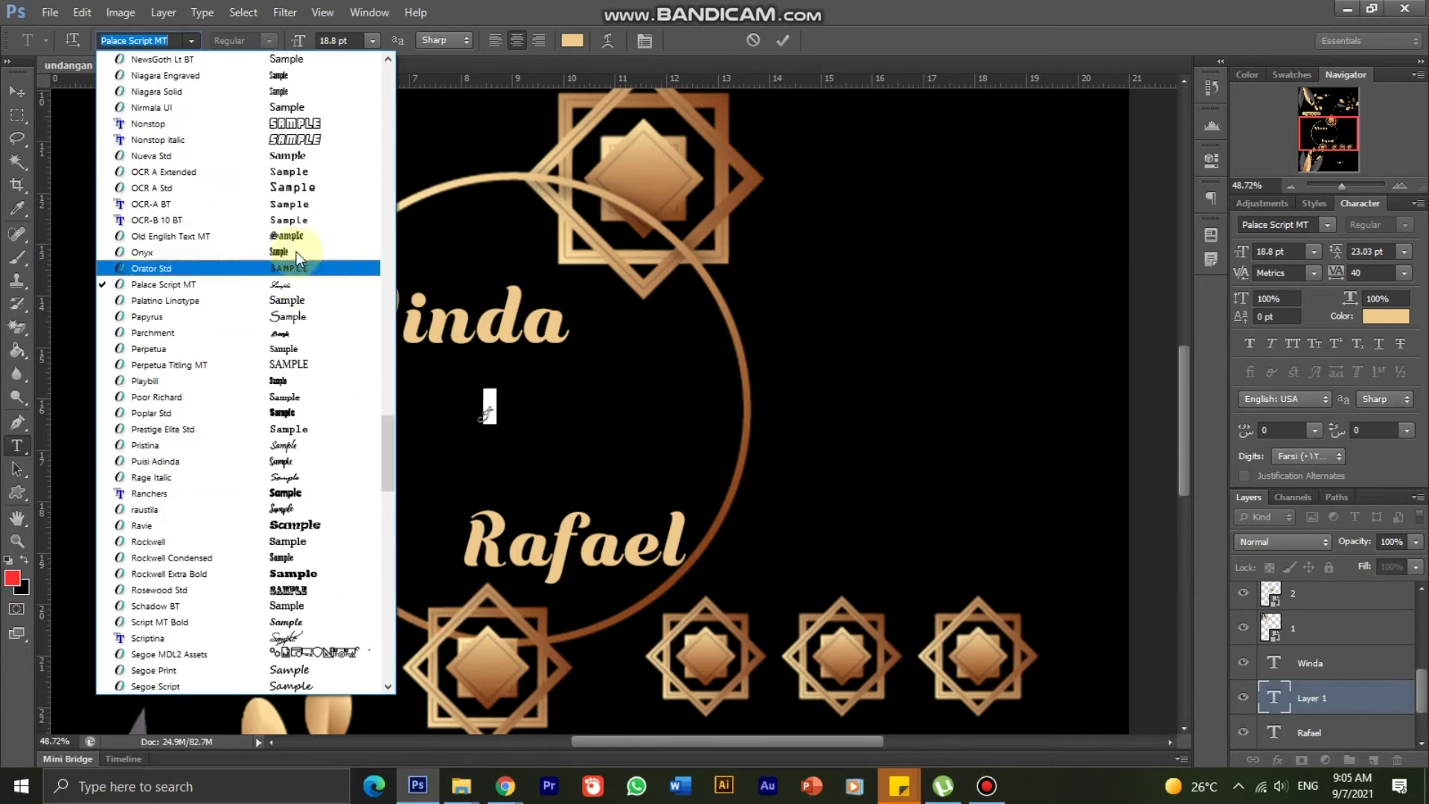
scroll(305, 238, up, 1)
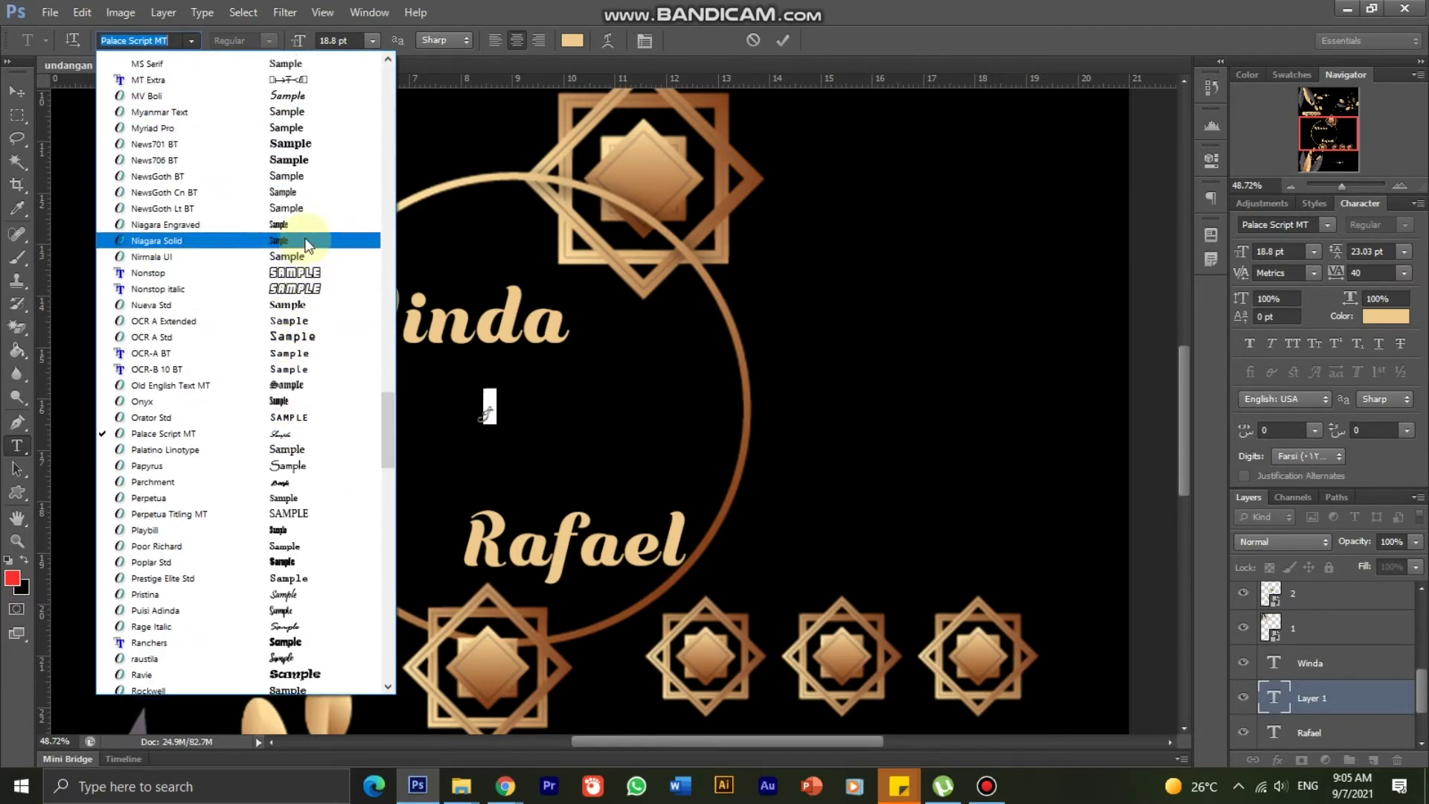
scroll(307, 223, up, 2)
scroll(307, 194, up, 1)
scroll(307, 186, up, 1)
scroll(311, 183, up, 1)
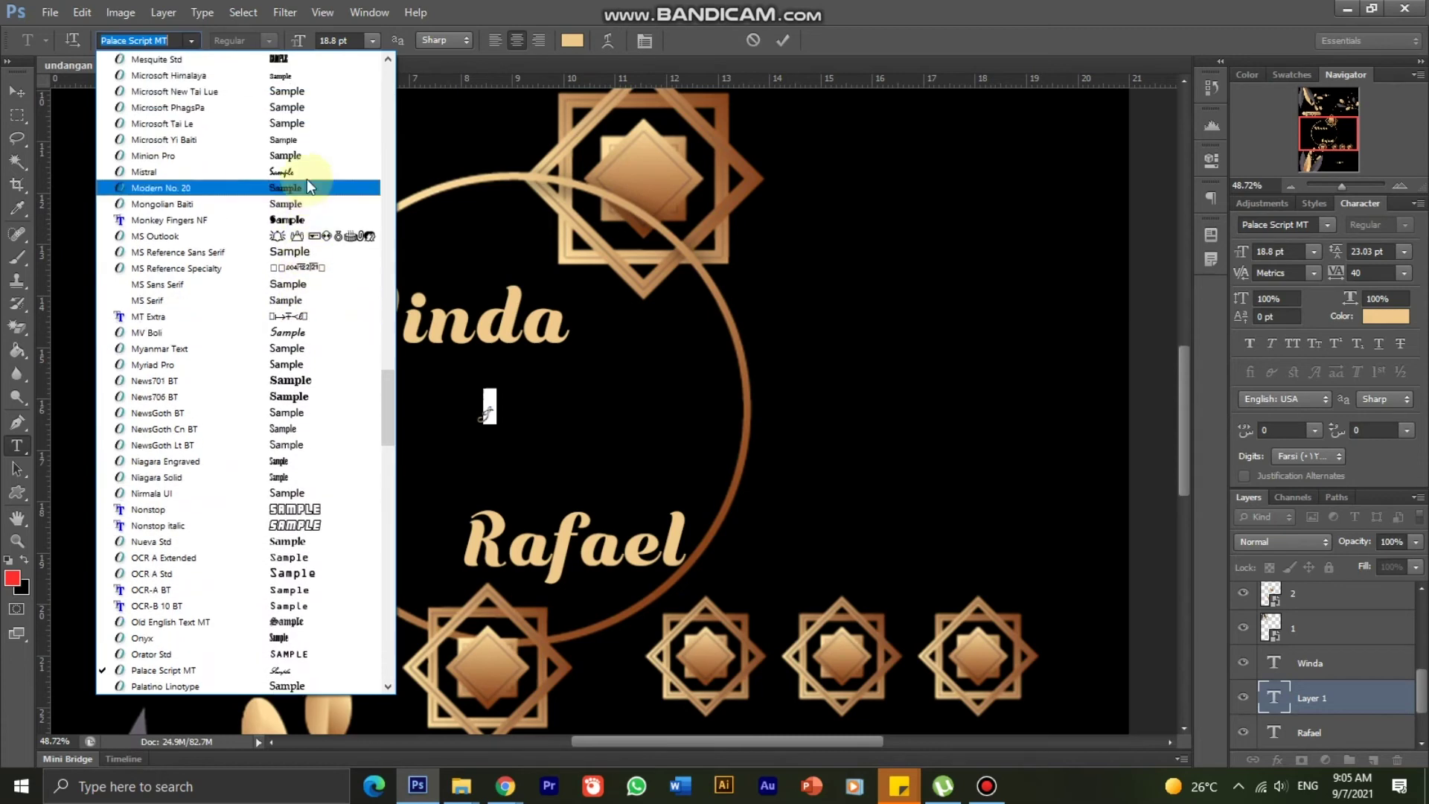
scroll(309, 173, up, 1)
scroll(308, 170, up, 2)
scroll(308, 194, up, 1)
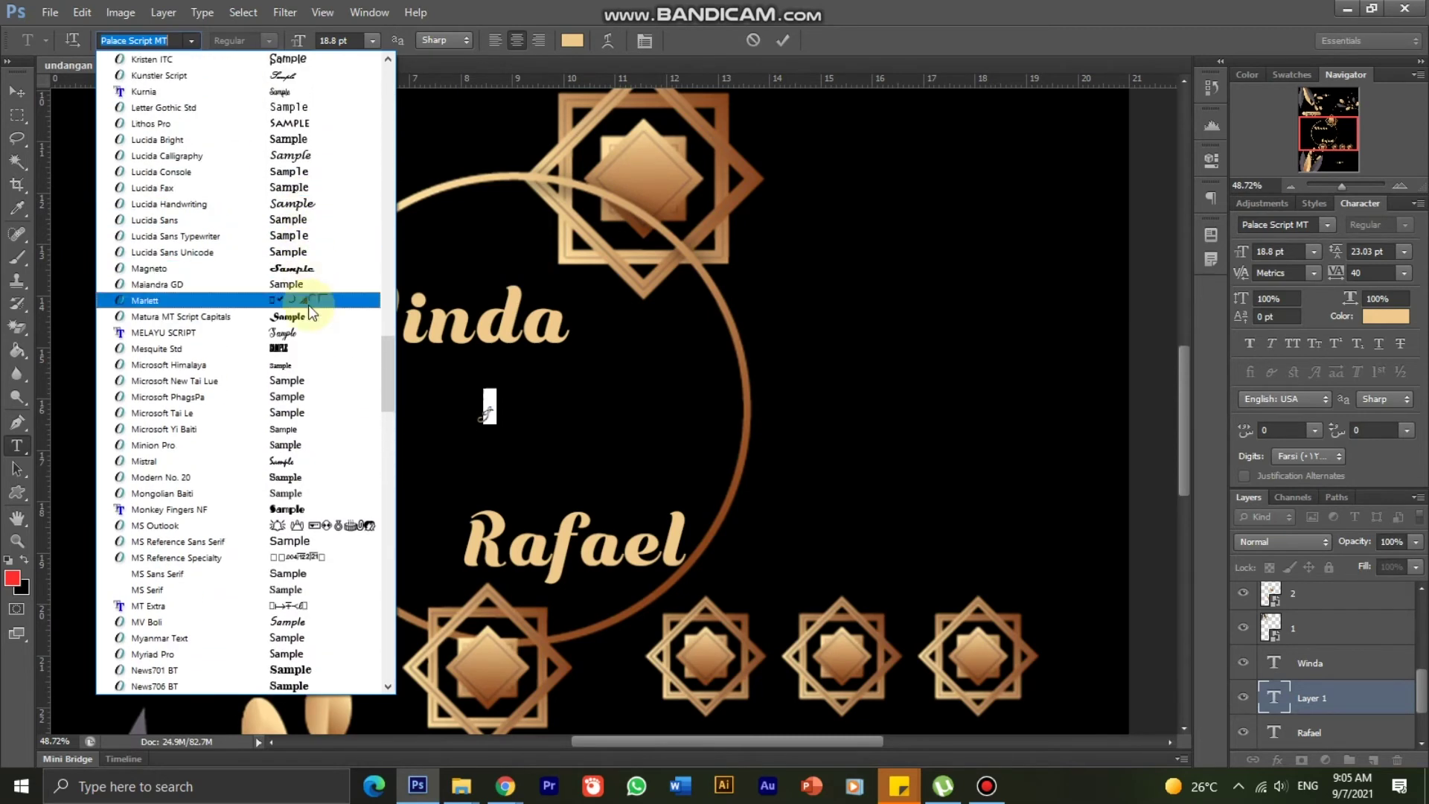
click(309, 326)
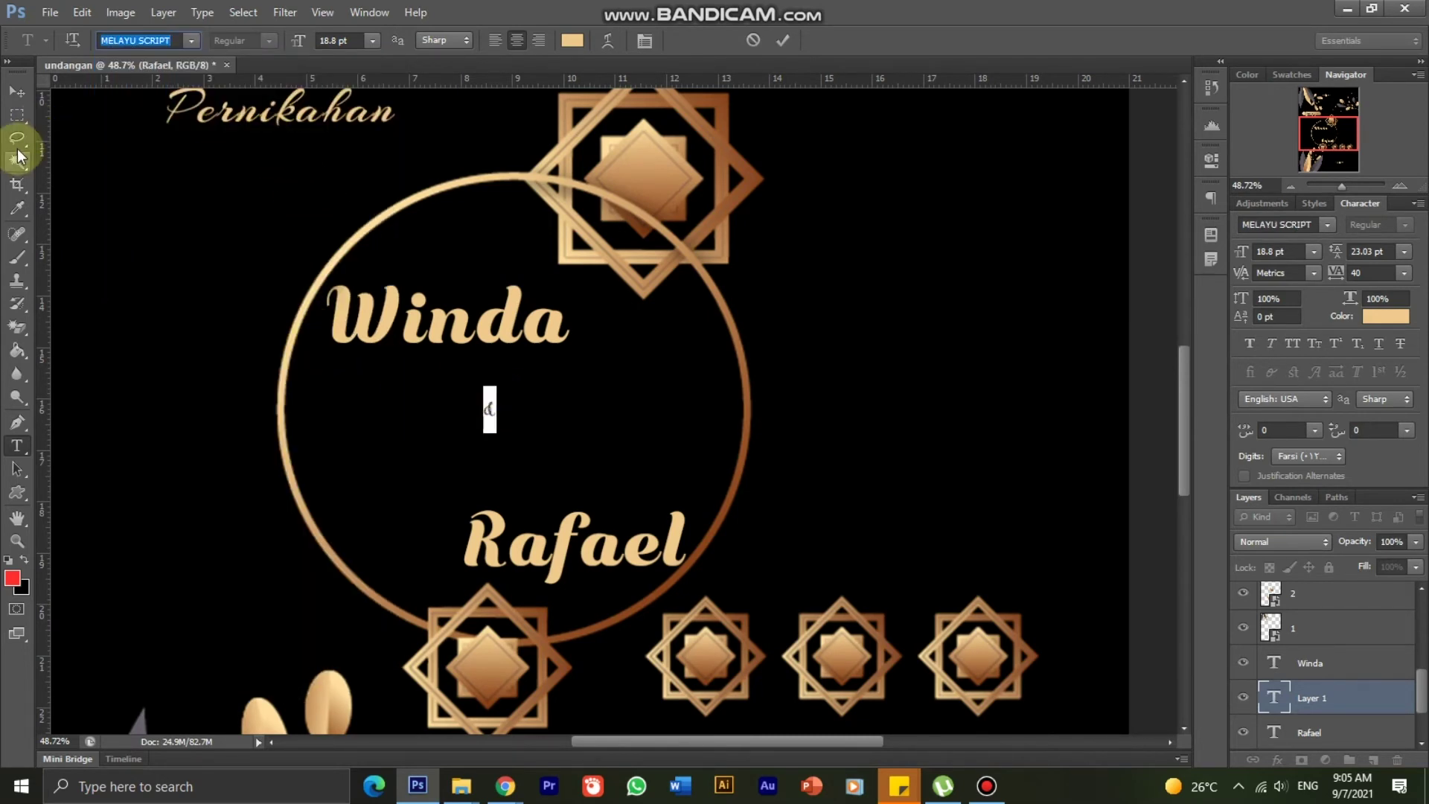
click(17, 91)
Step: Scale the ampersand up, centre it between the names, and nudge Rafael into place
key(ctrl+t)
mouse_move(497, 394)
mouse_down()
mouse_move(525, 395)
mouse_move(655, 280)
mouse_up()
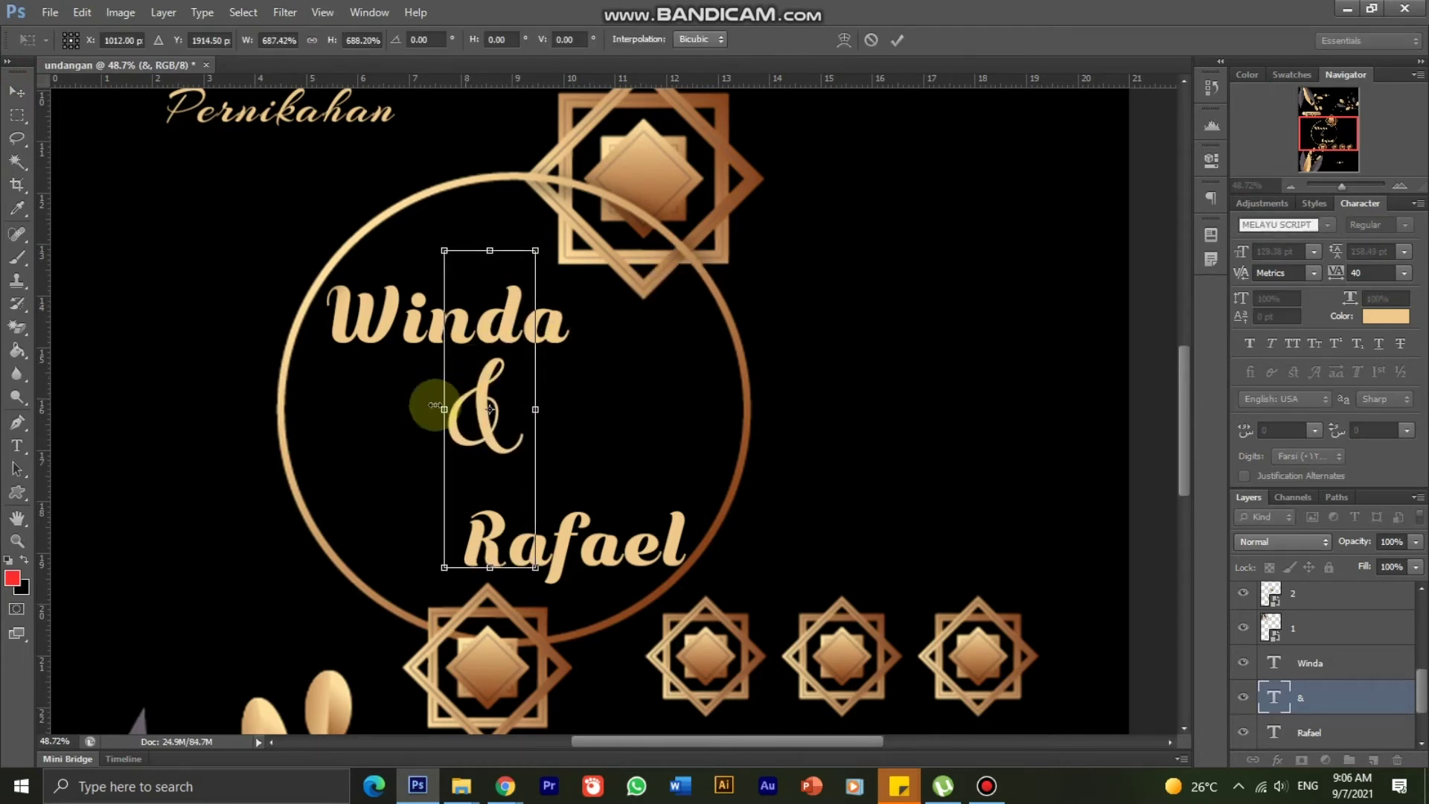
key(Return)
drag(482, 404, 502, 429)
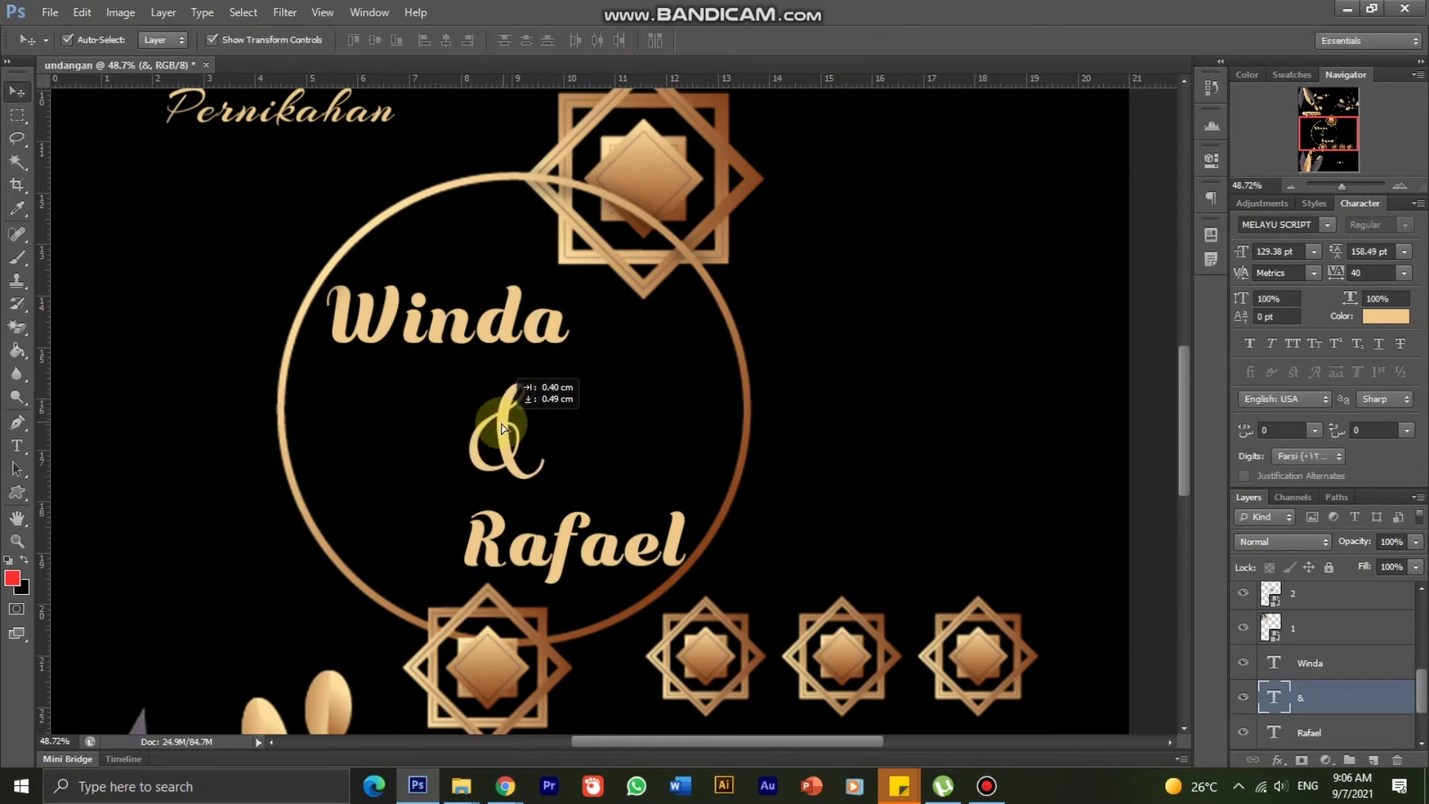
click(744, 400)
click(856, 379)
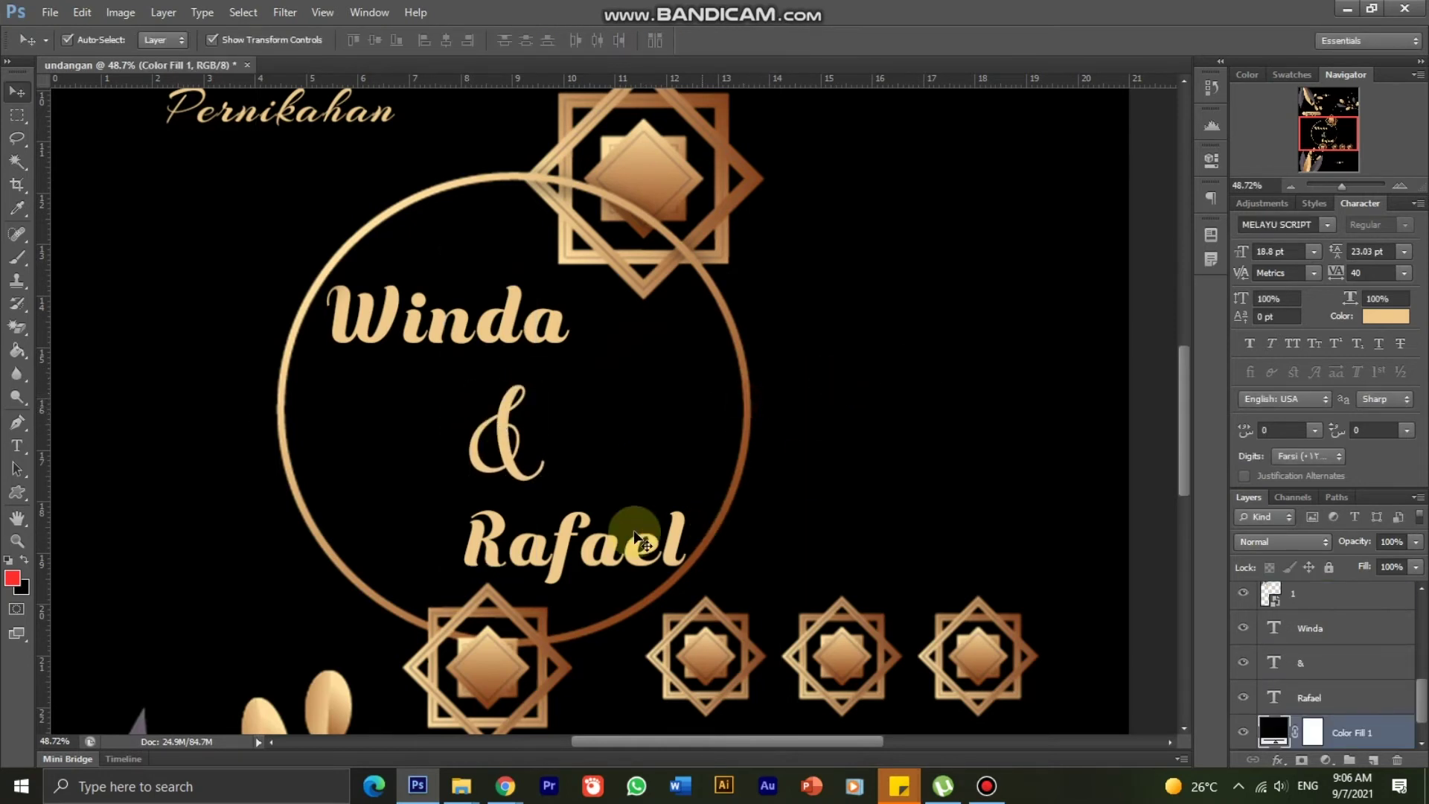
click(603, 537)
drag(603, 546, 587, 549)
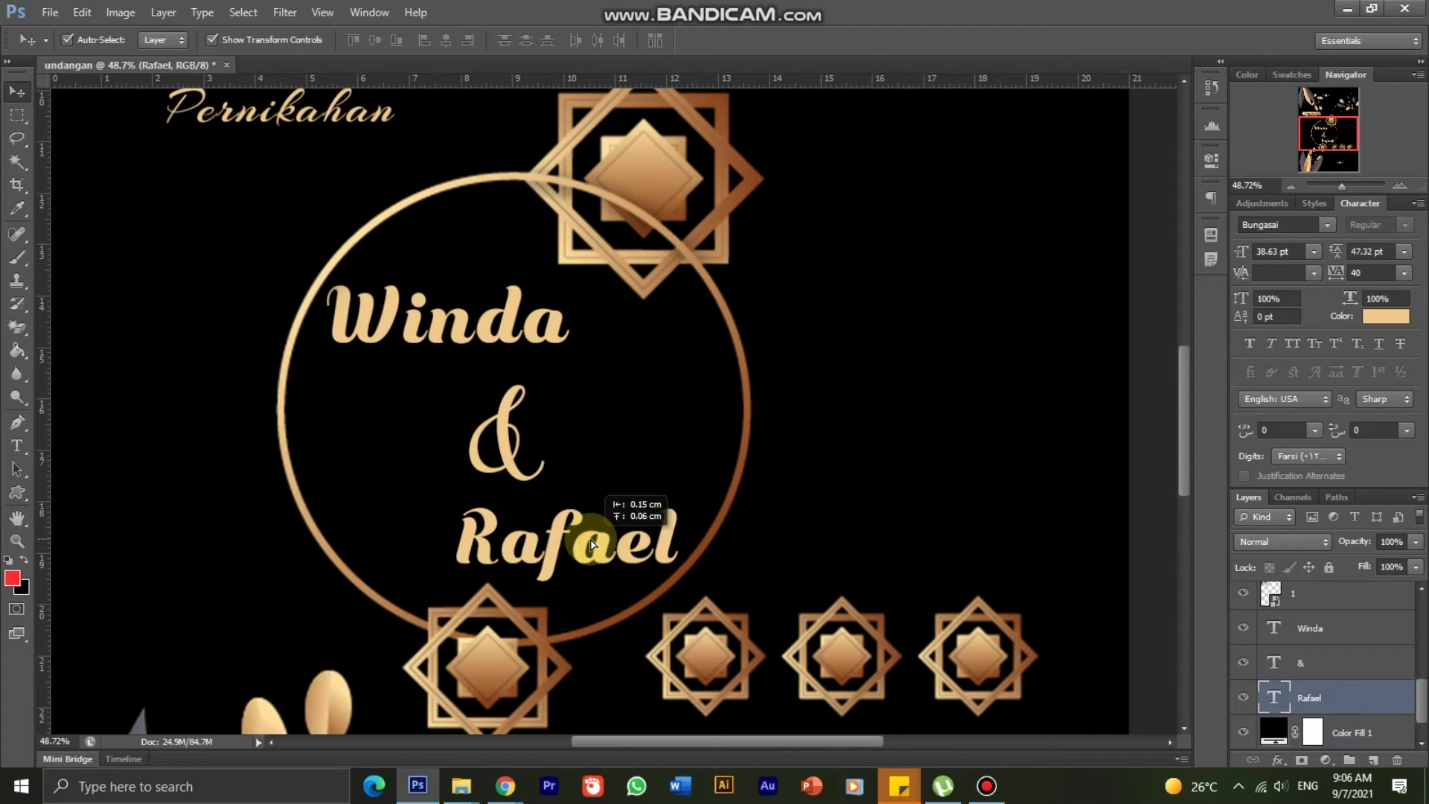
Step: Bring the lower invitation into view and place a new text cursor above the gold divider
click(501, 320)
click(845, 373)
scroll(834, 398, down, 1)
scroll(834, 398, down, 2)
scroll(830, 401, down, 2)
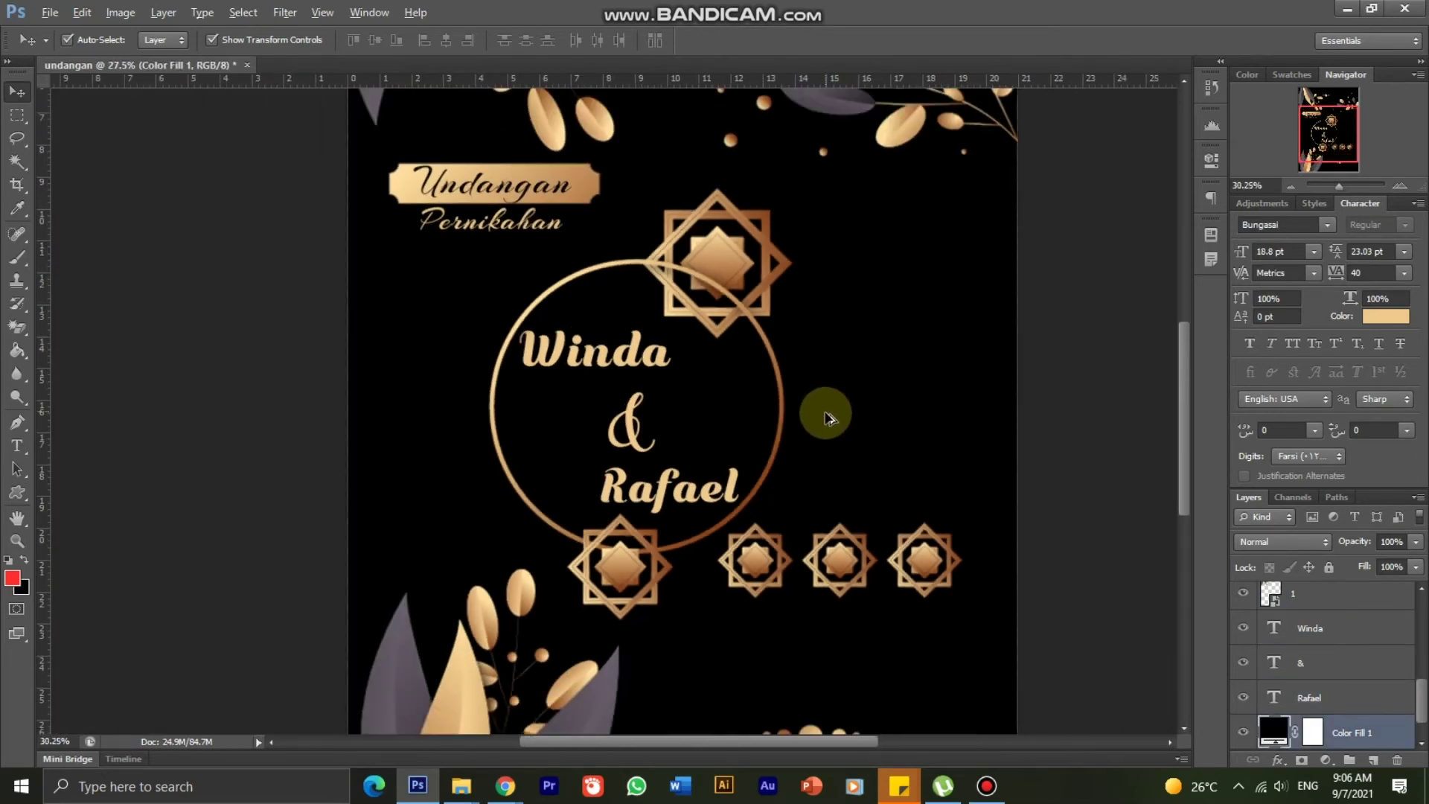
scroll(826, 417, down, 3)
drag(830, 521, 650, 404)
scroll(638, 520, up, 1)
scroll(615, 536, up, 2)
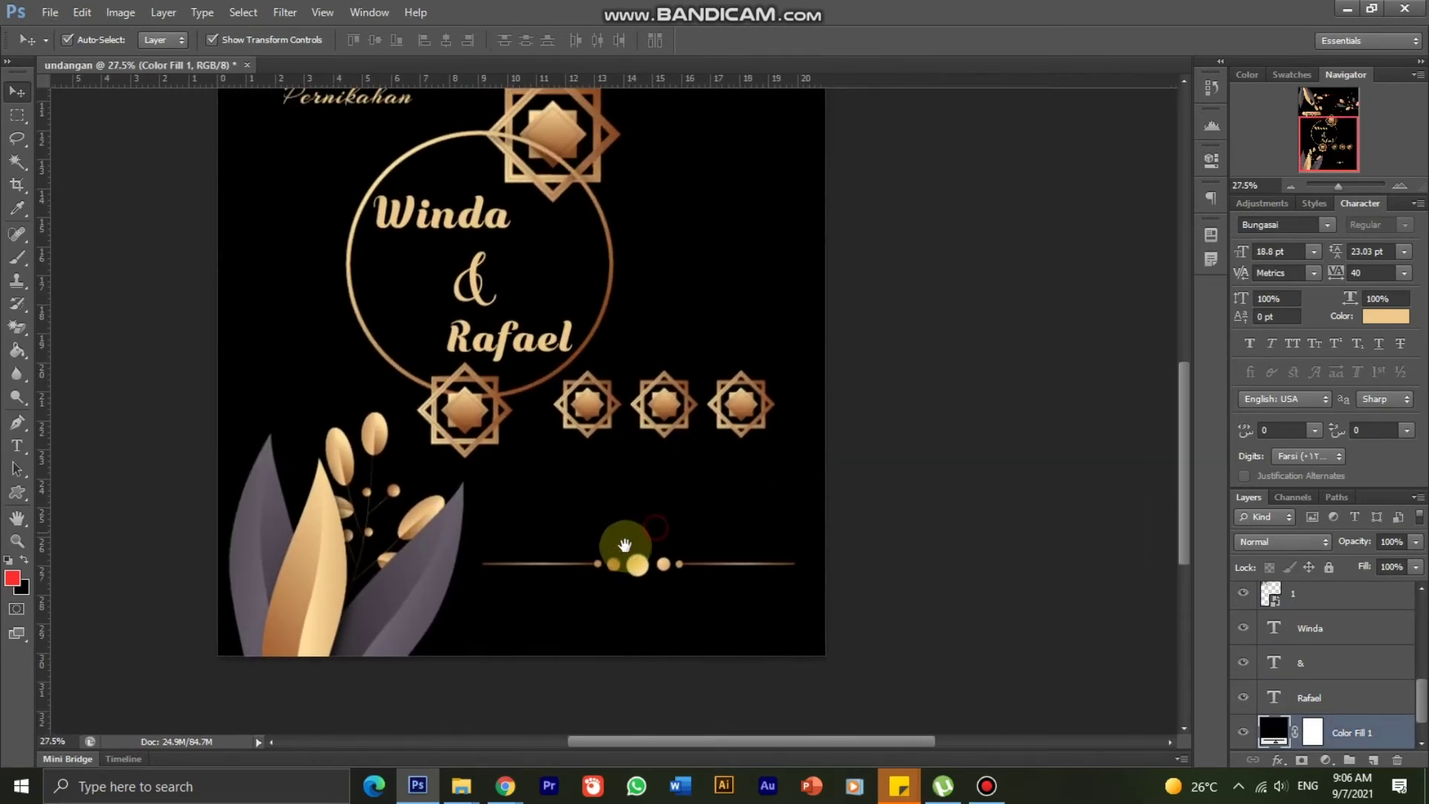
scroll(623, 536, up, 1)
scroll(629, 528, up, 1)
scroll(629, 528, up, 1)
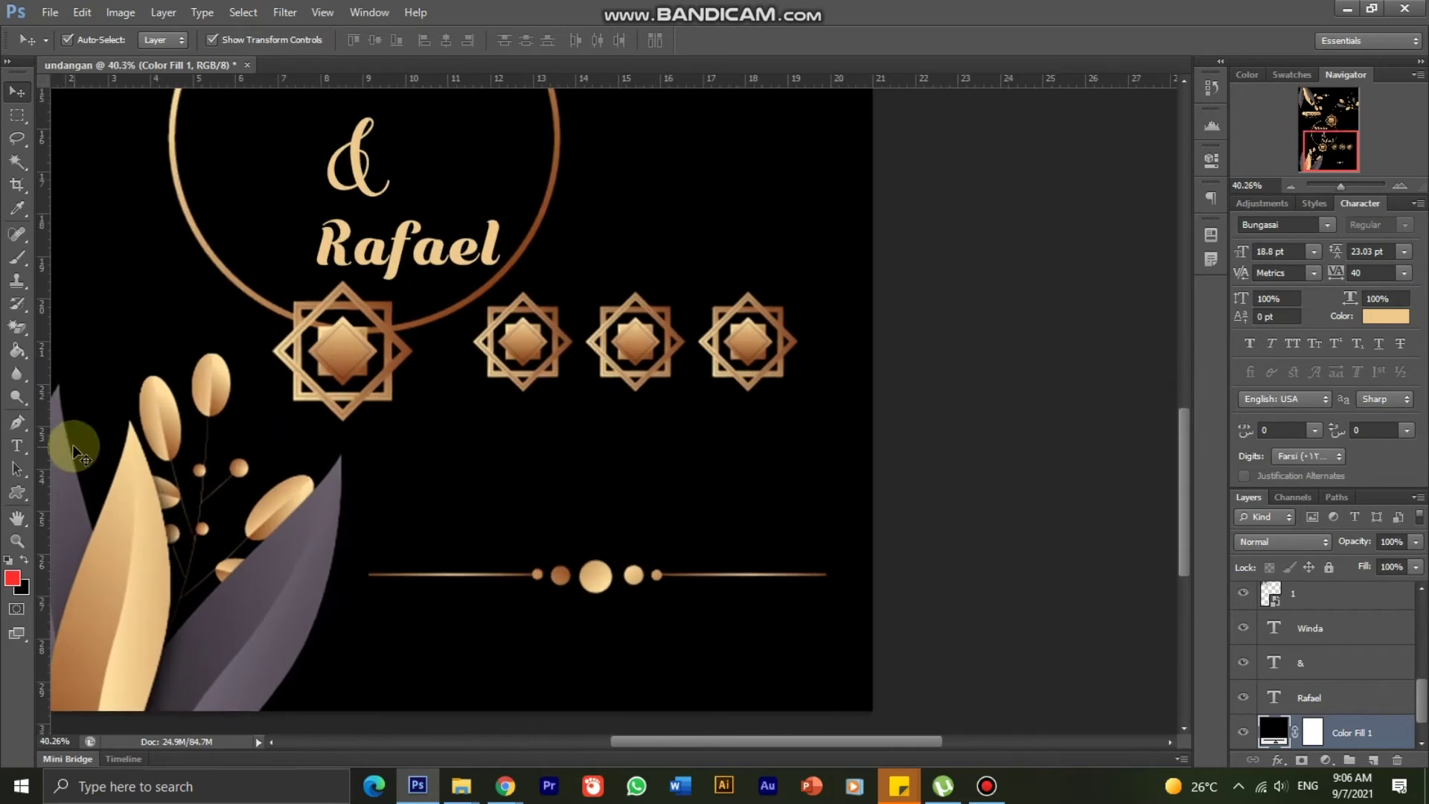
click(16, 445)
click(425, 519)
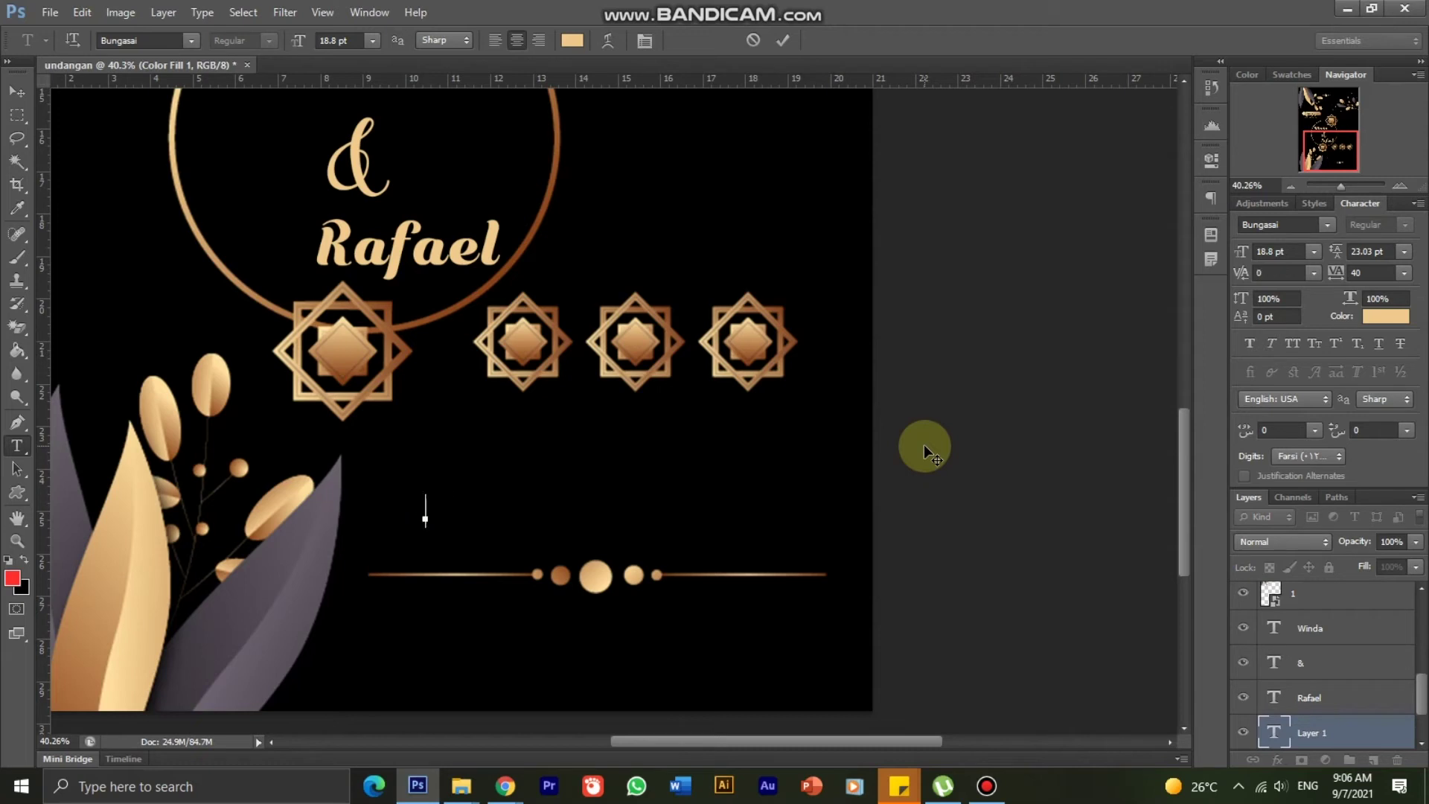
Step: Type the date 'Rabu, 20 Oktober 2020', correcting the mistyped month
click(999, 789)
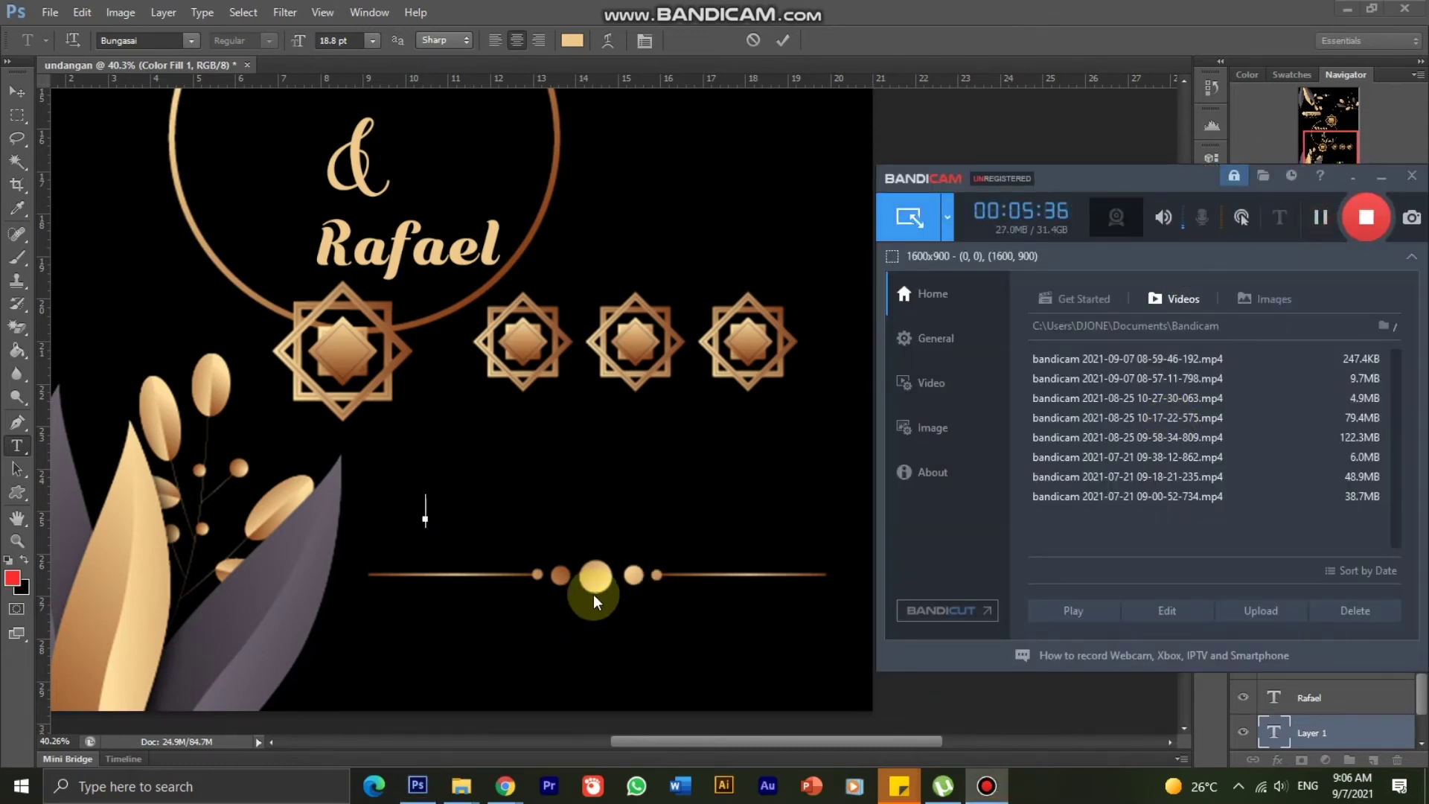
click(429, 514)
text(Rabu, 20 D)
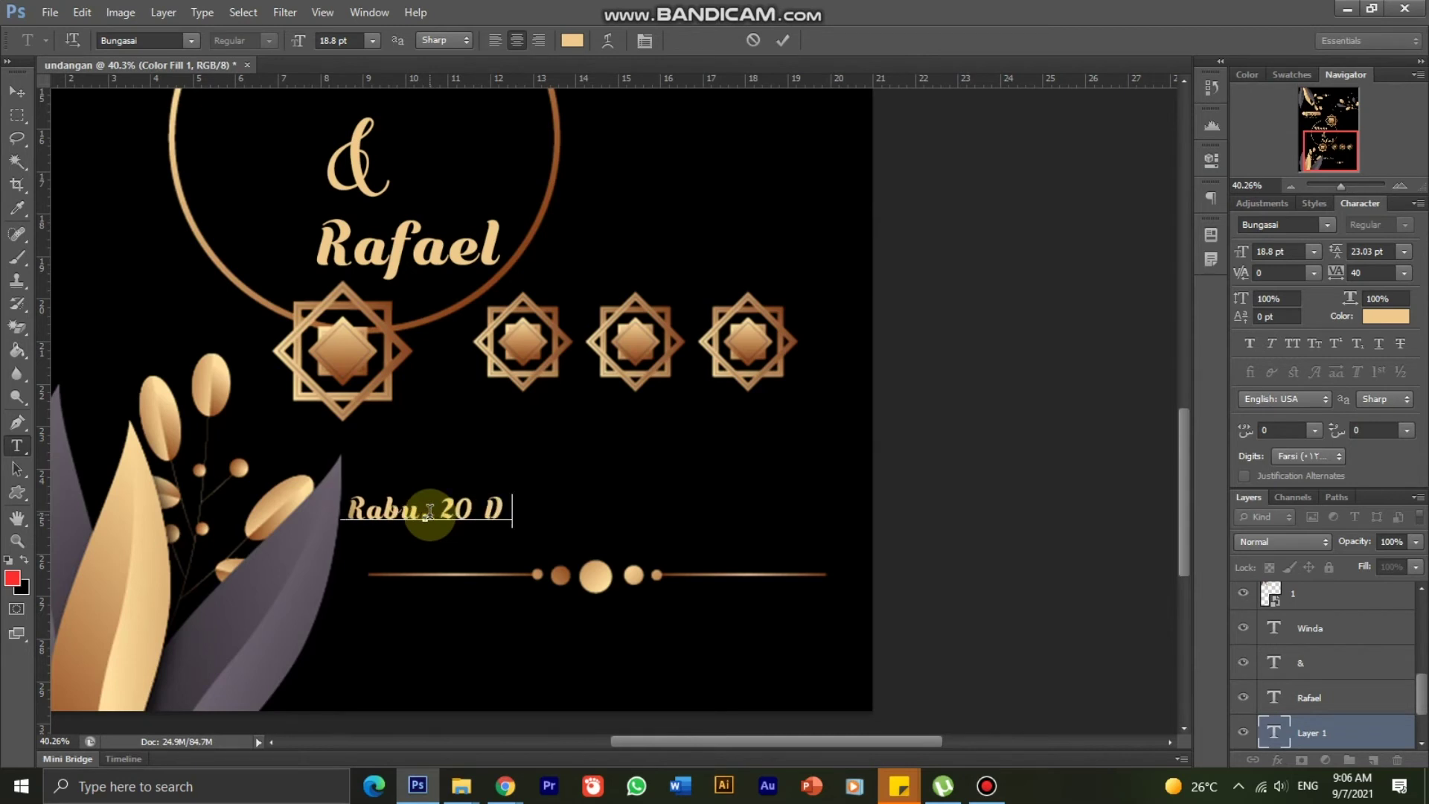
text(ese)
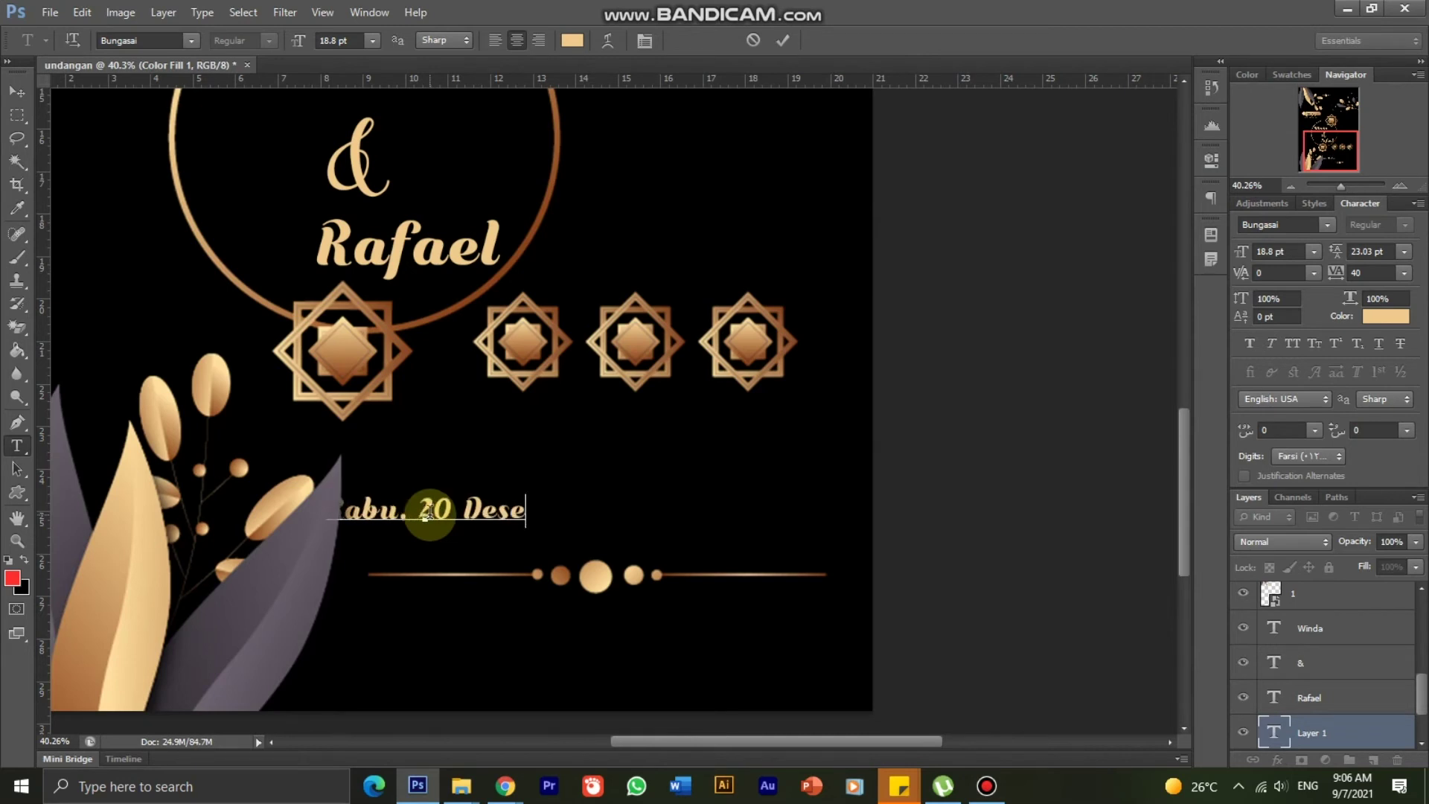
text(m)
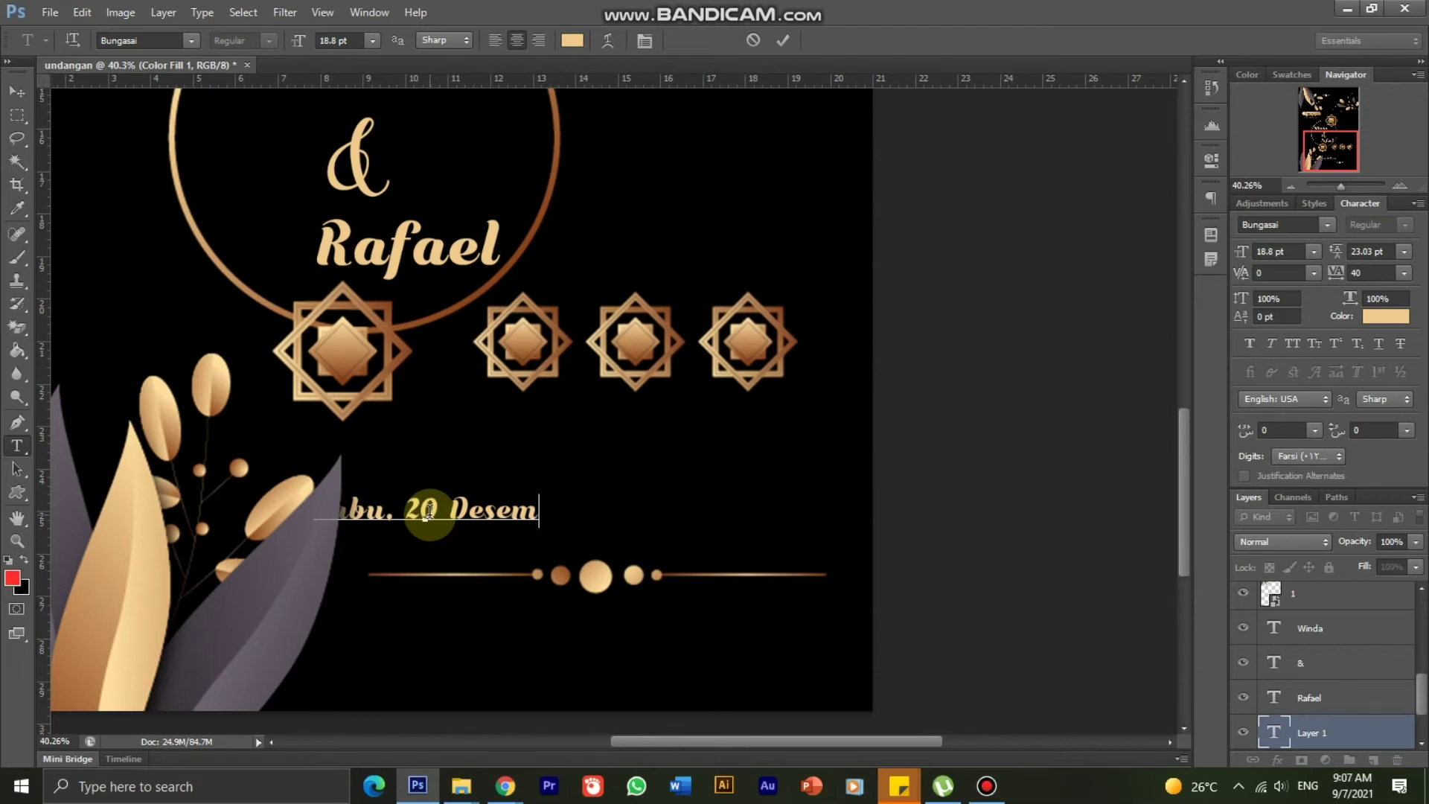
key(BackSpace)
key(BackSpace)
key(BackSpace)
key(BackSpace)
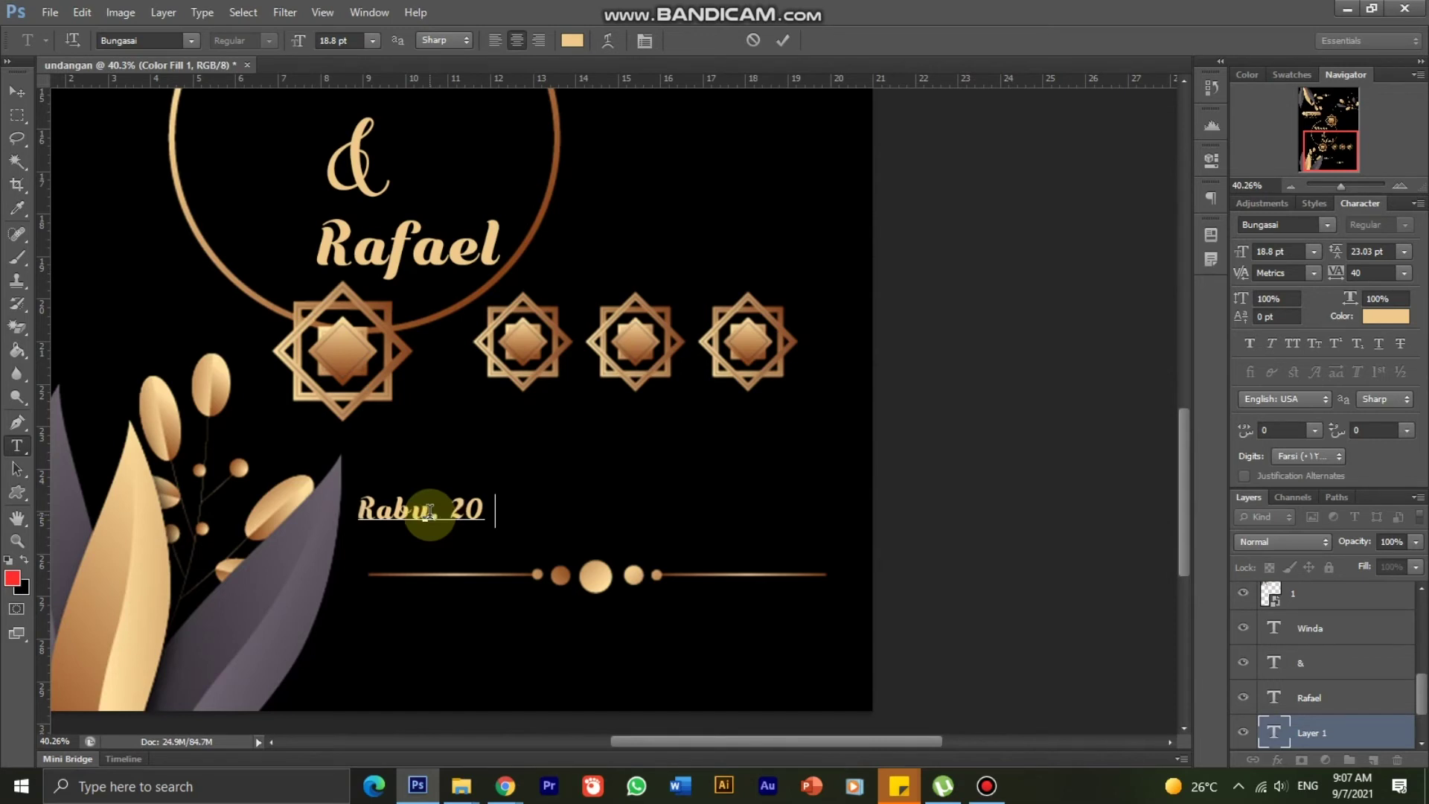
text(kto)
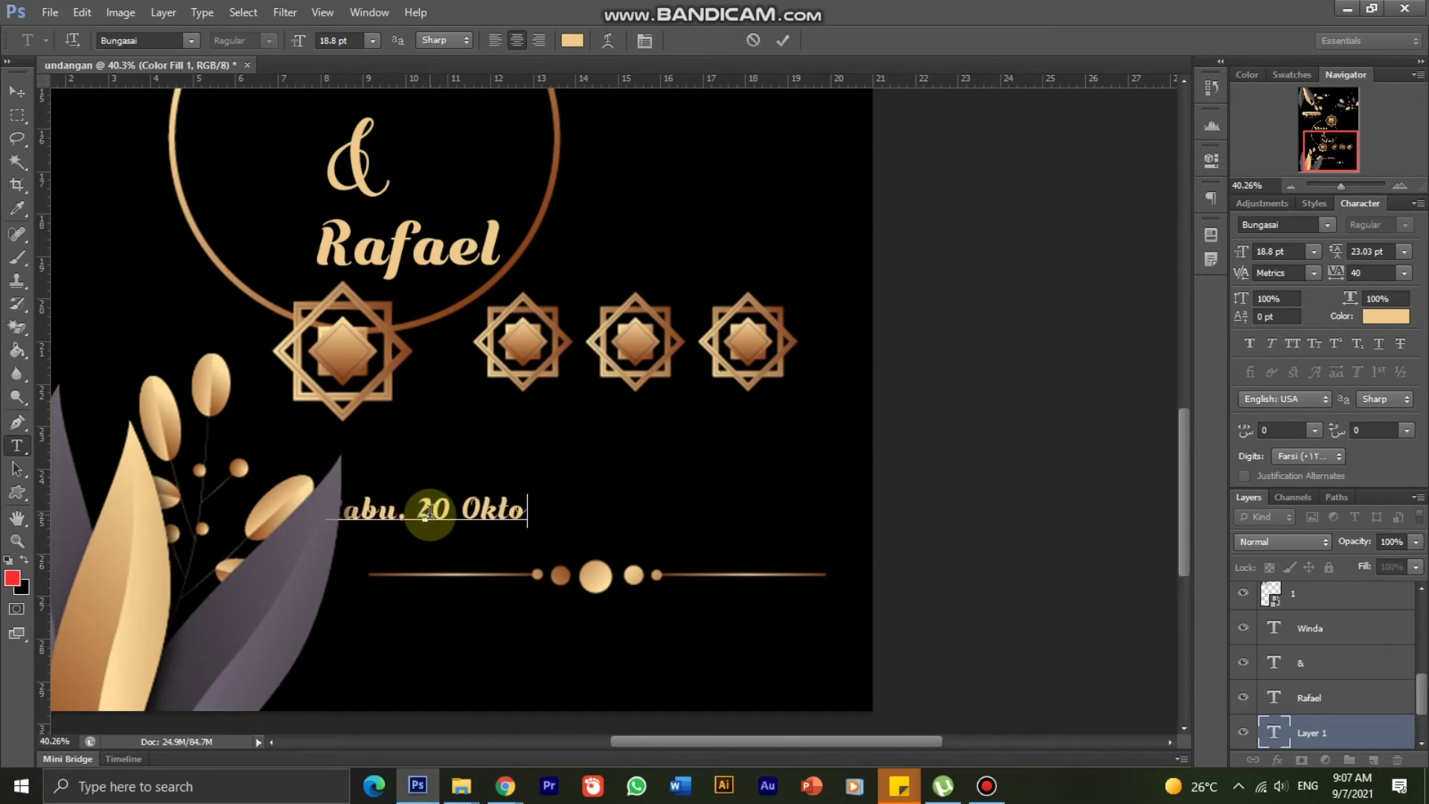
text(ber 20)
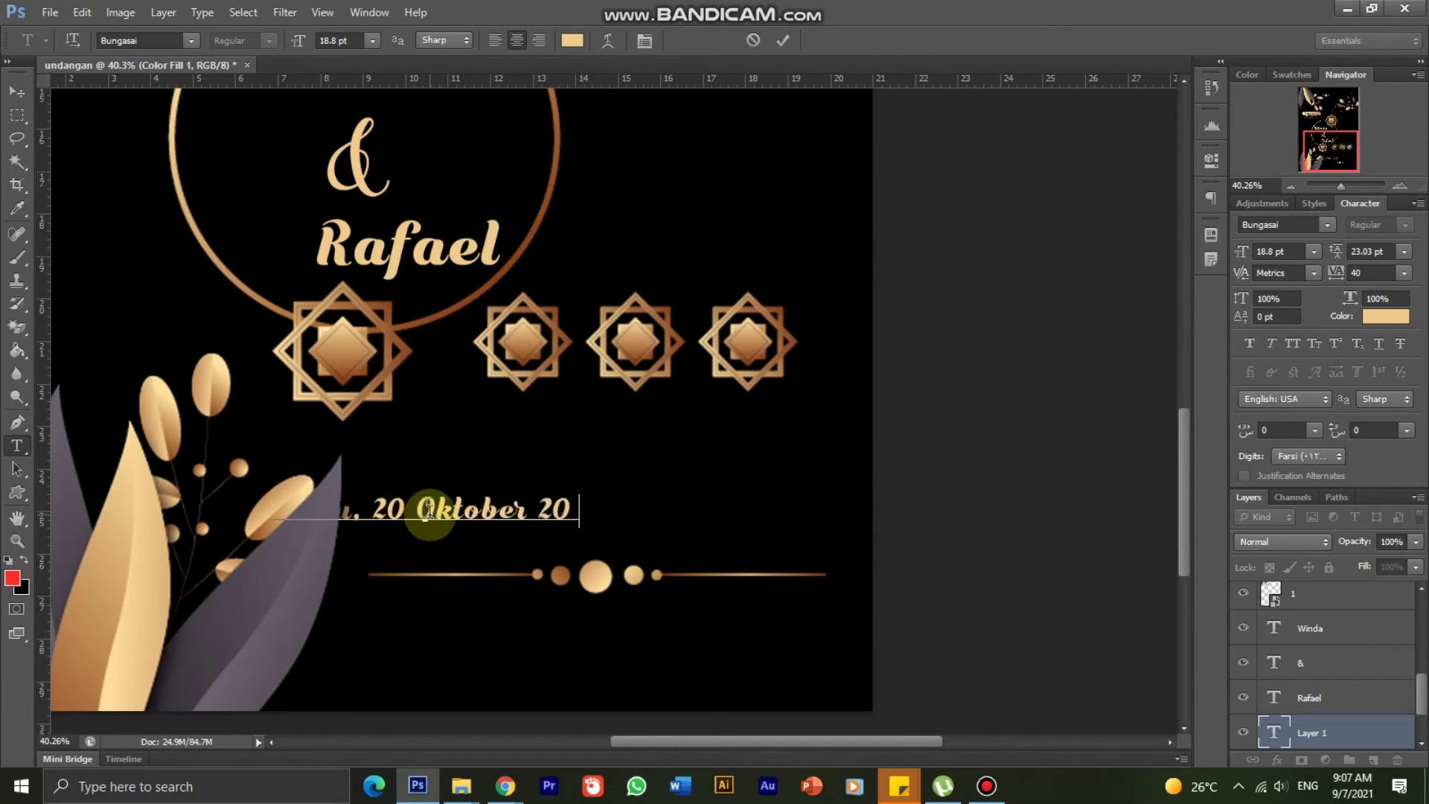
text(20)
Step: Commit the date, move it above the divider, and set it in Century Schoolbook
click(17, 90)
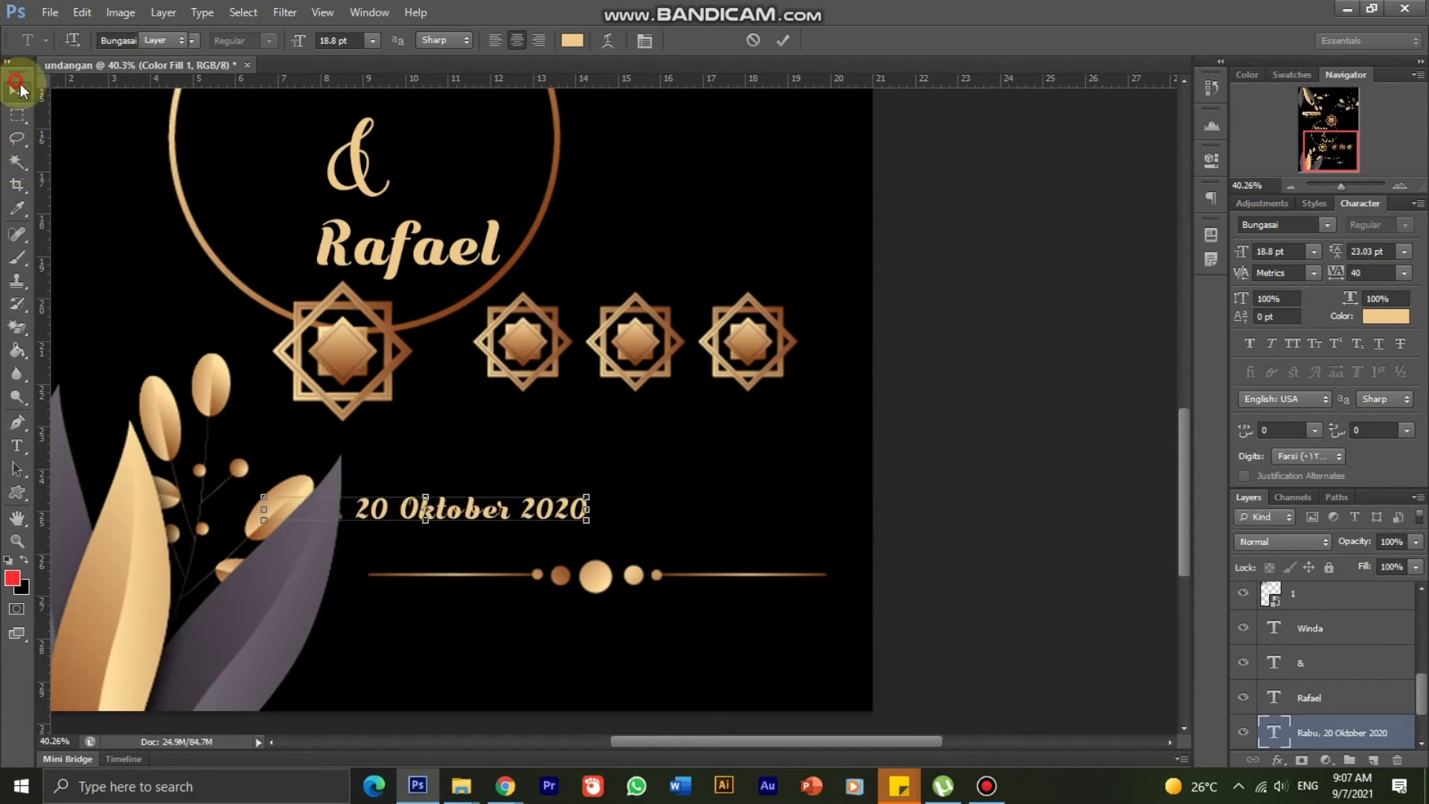
drag(484, 506, 629, 518)
double_click(627, 526)
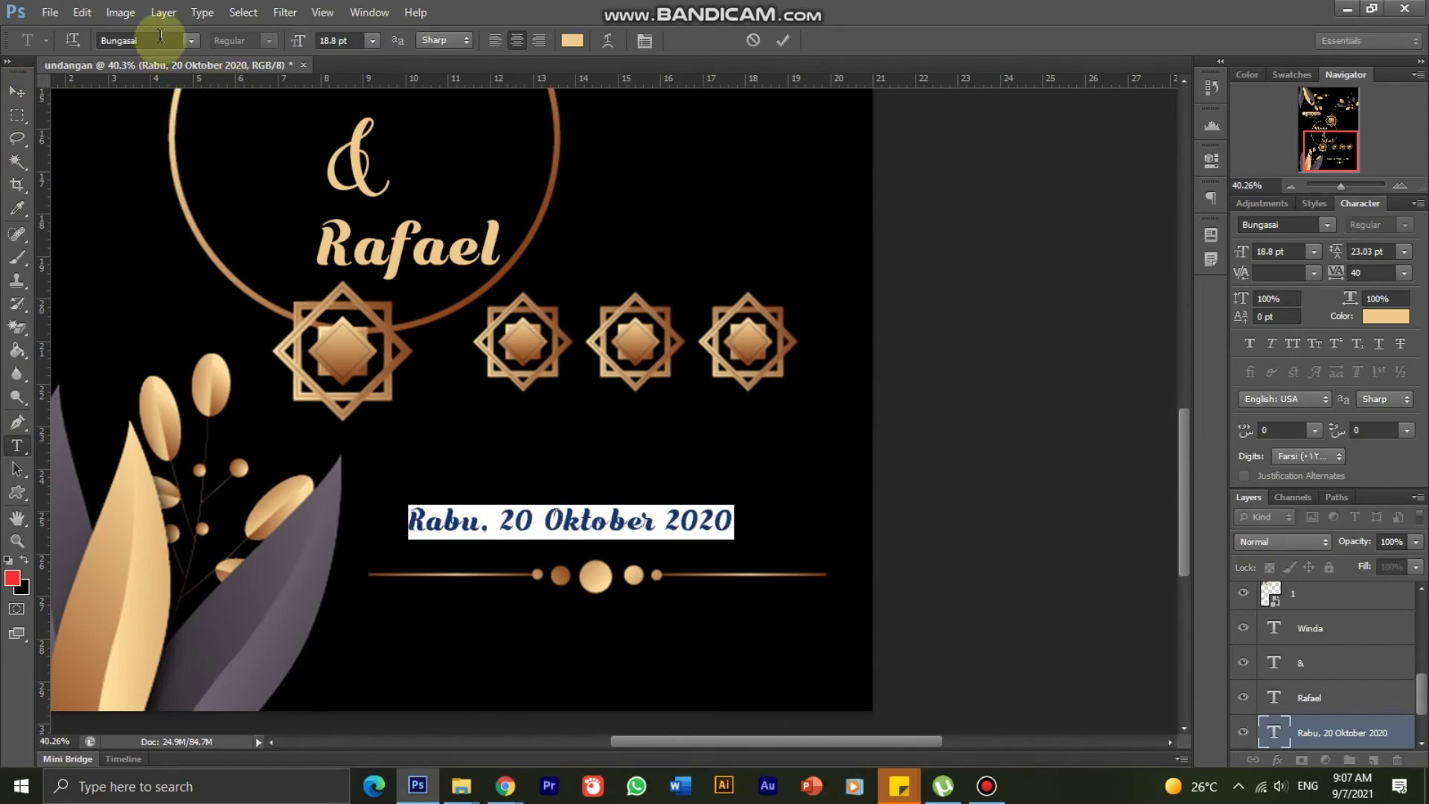
click(191, 40)
click(235, 276)
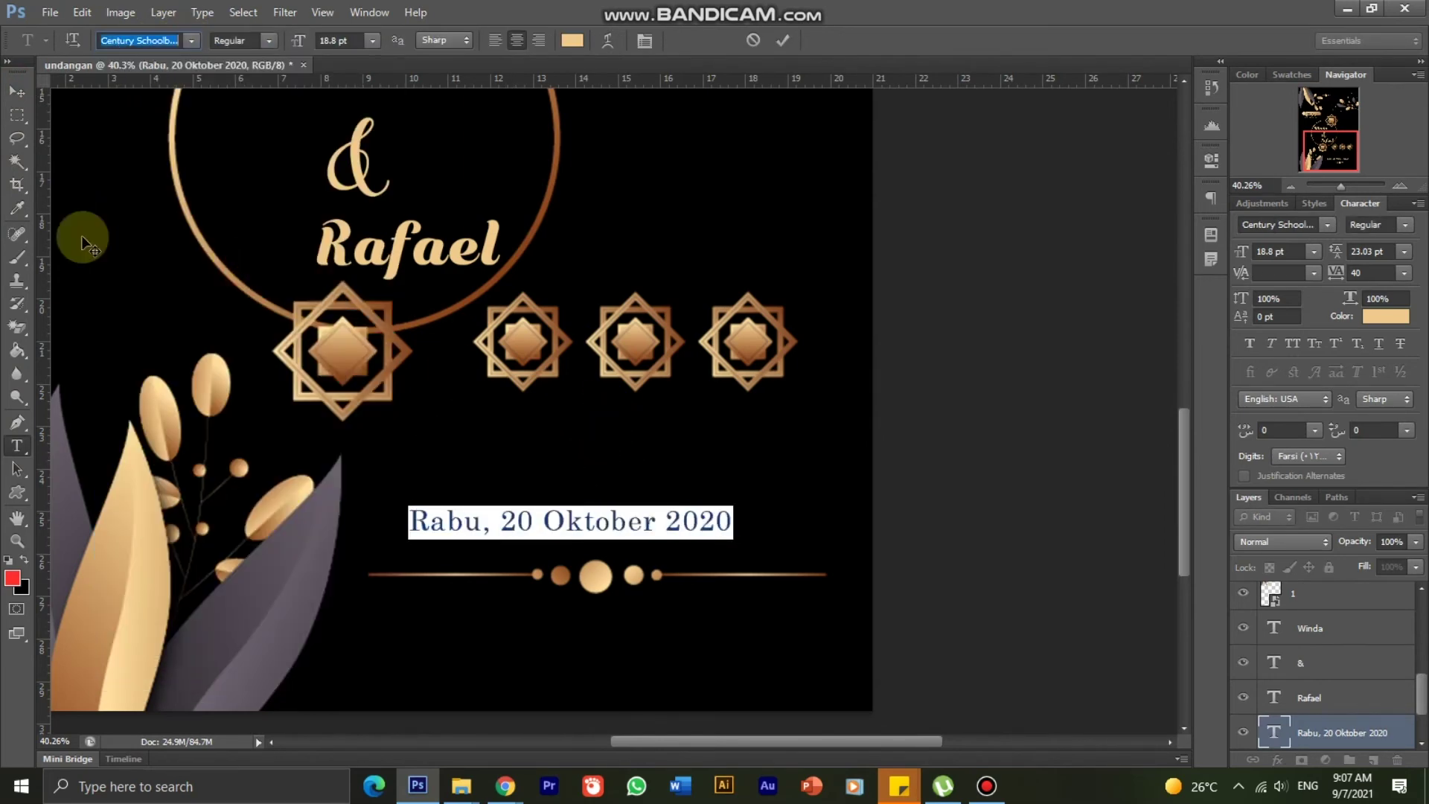
click(16, 91)
Step: Scale the date text up, then slightly down, so it fits above the divider
click(693, 532)
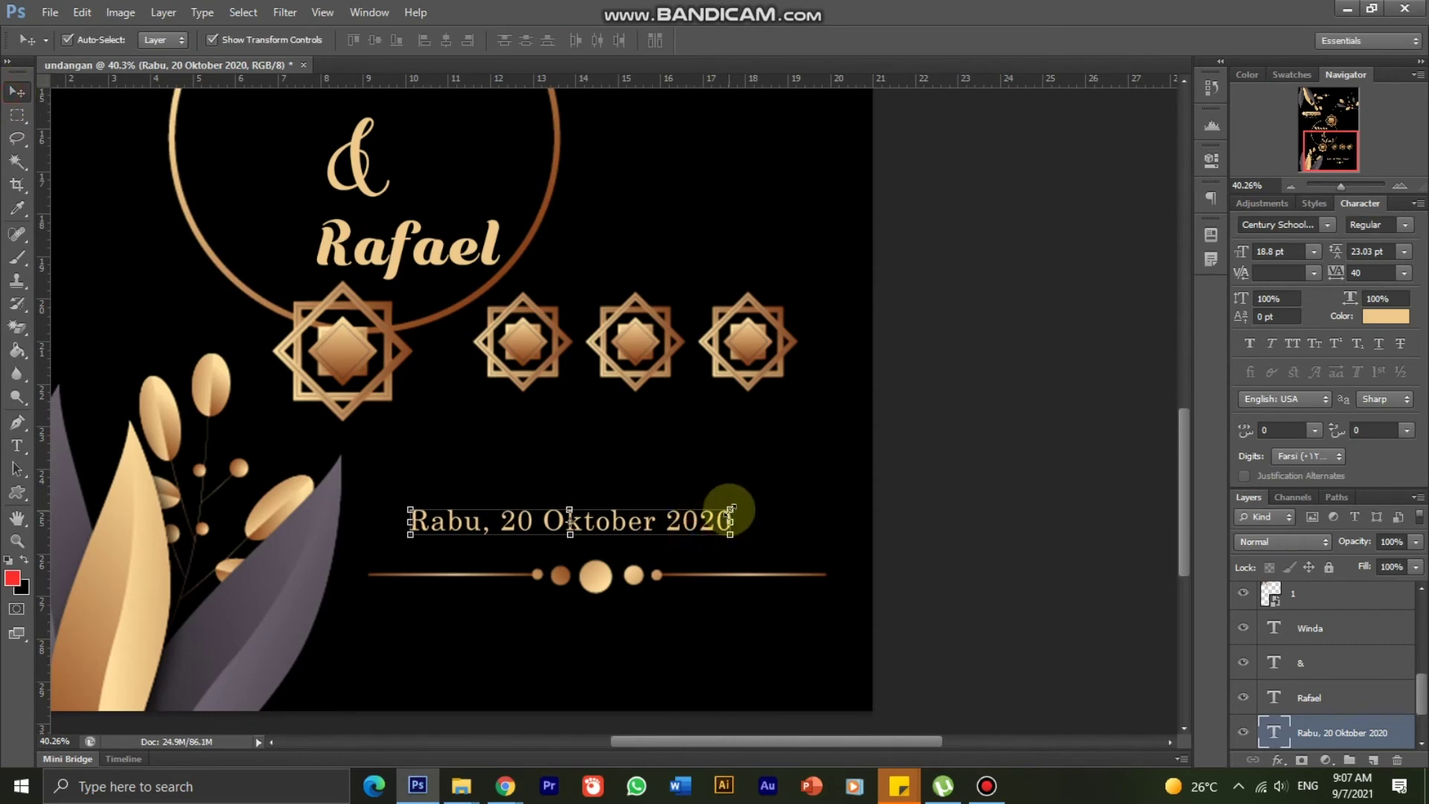
drag(729, 510, 740, 512)
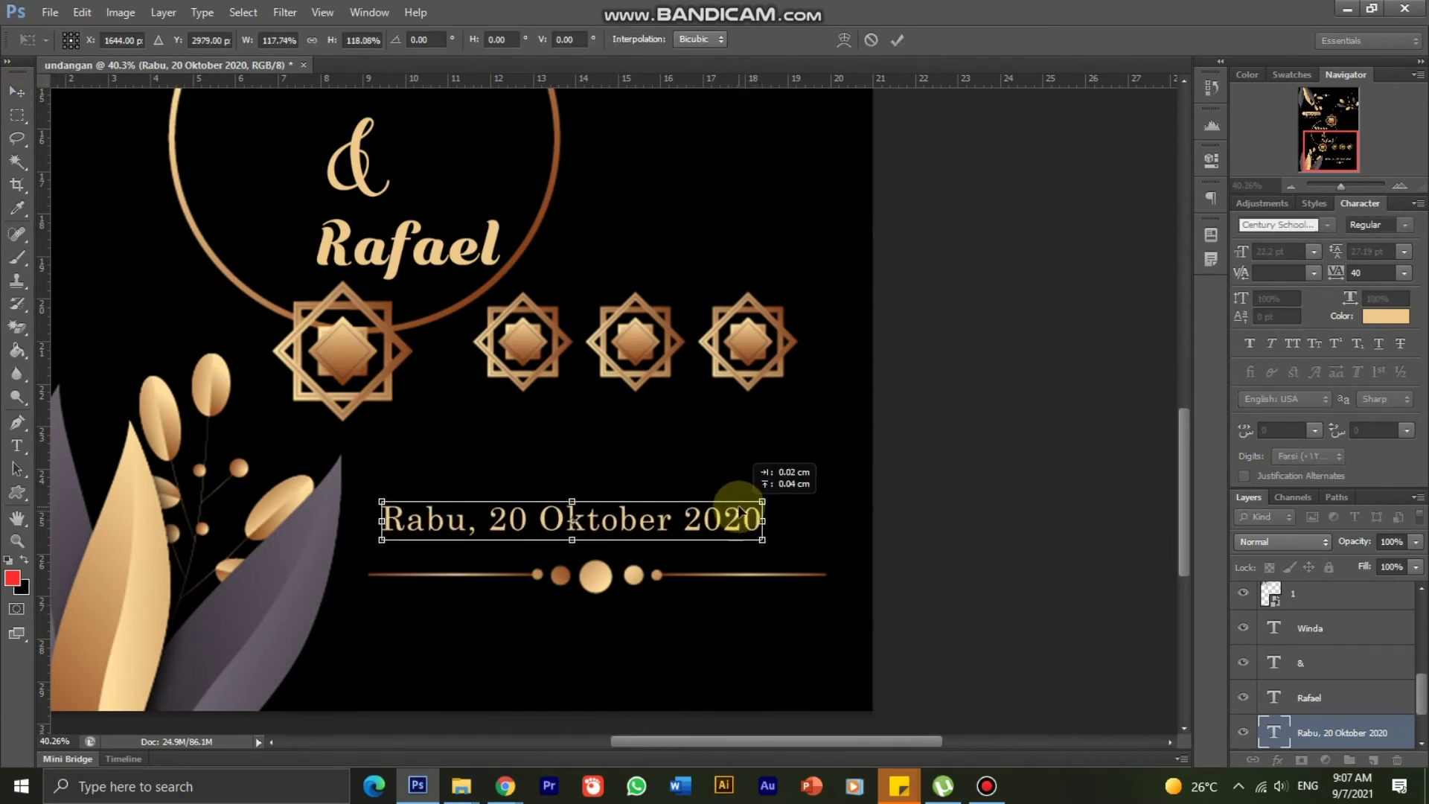
mouse_move(748, 501)
mouse_down()
mouse_move(824, 485)
mouse_move(775, 524)
mouse_up()
key(Return)
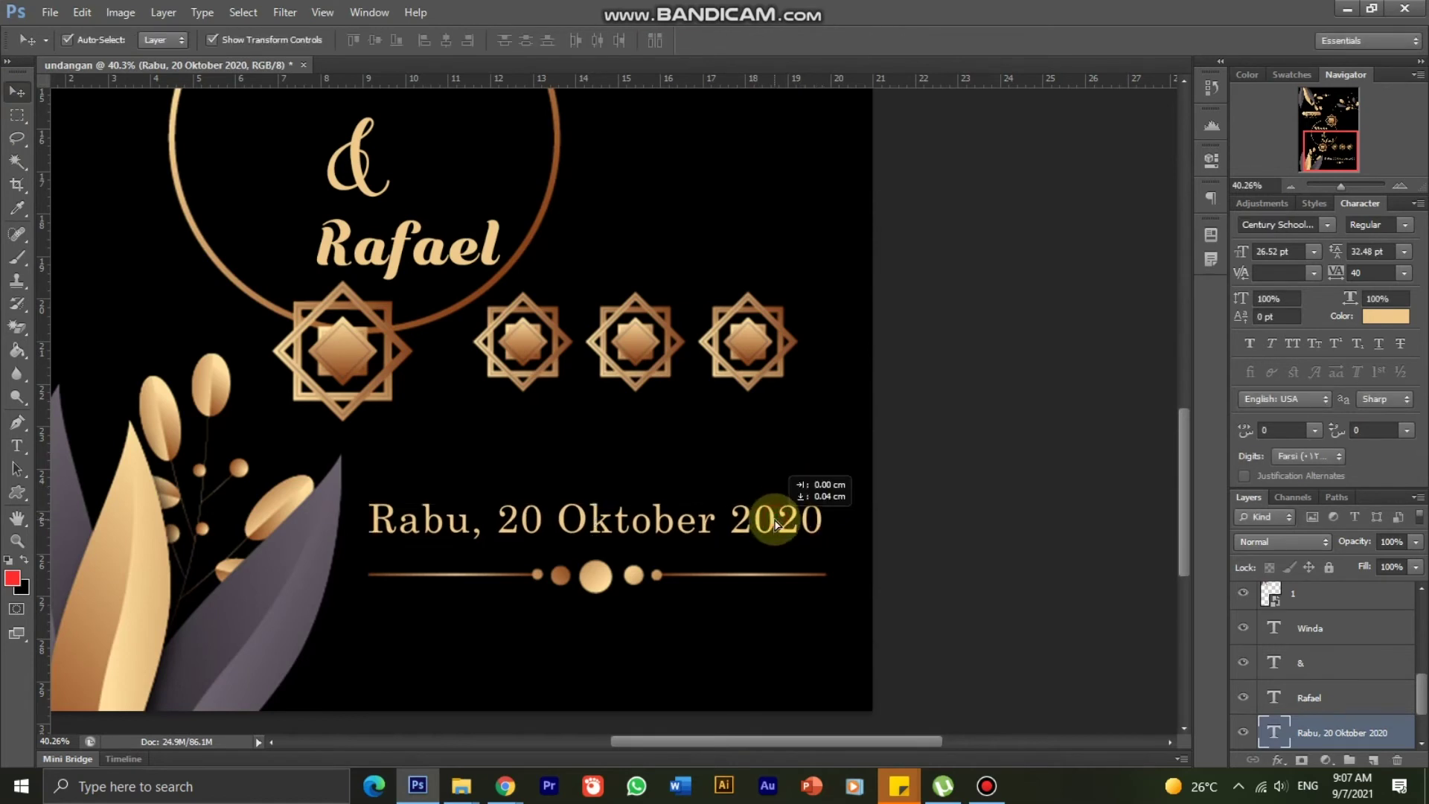
click(765, 479)
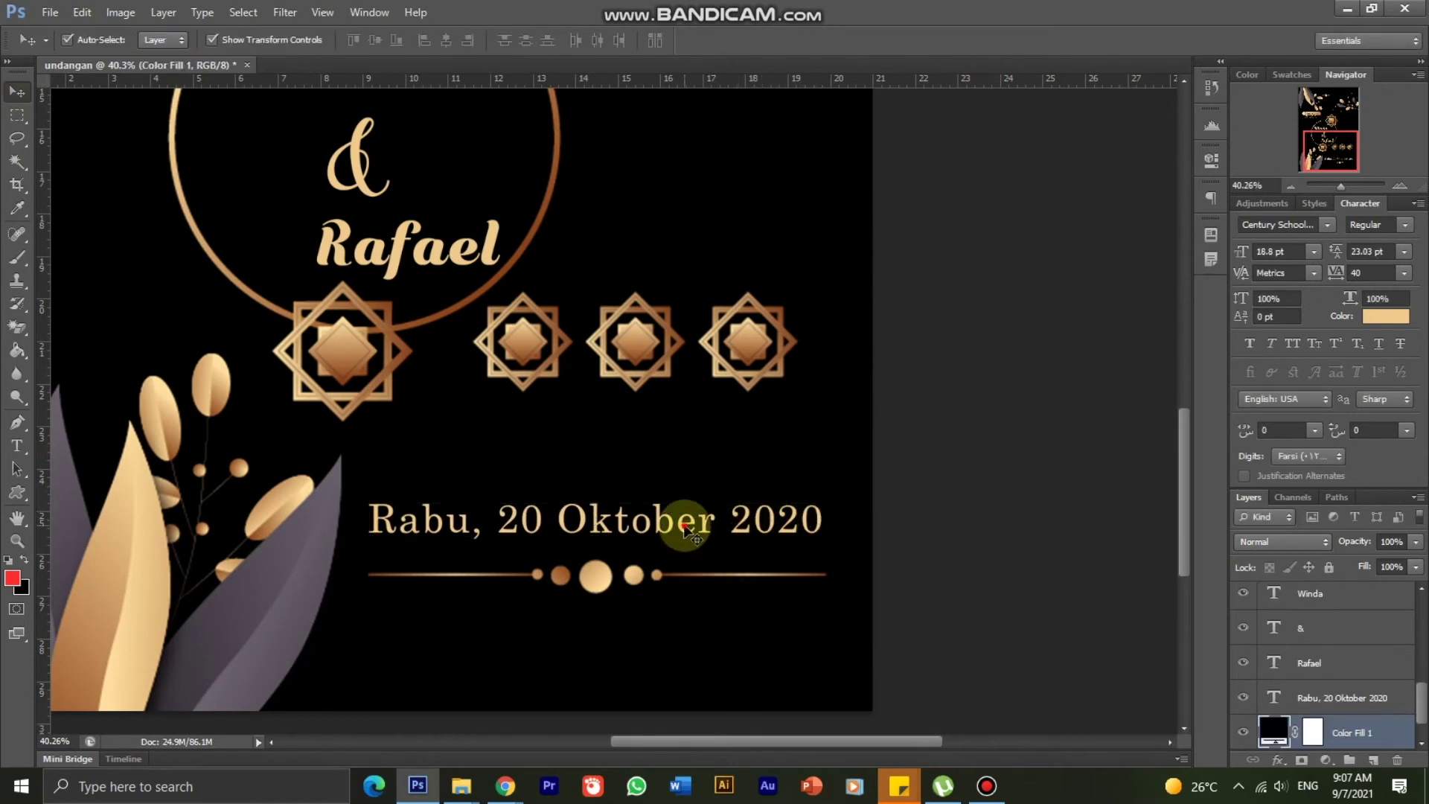
click(685, 529)
key(ctrl+t)
mouse_move(820, 496)
mouse_down()
mouse_move(740, 542)
mouse_move(686, 539)
mouse_up()
key(Return)
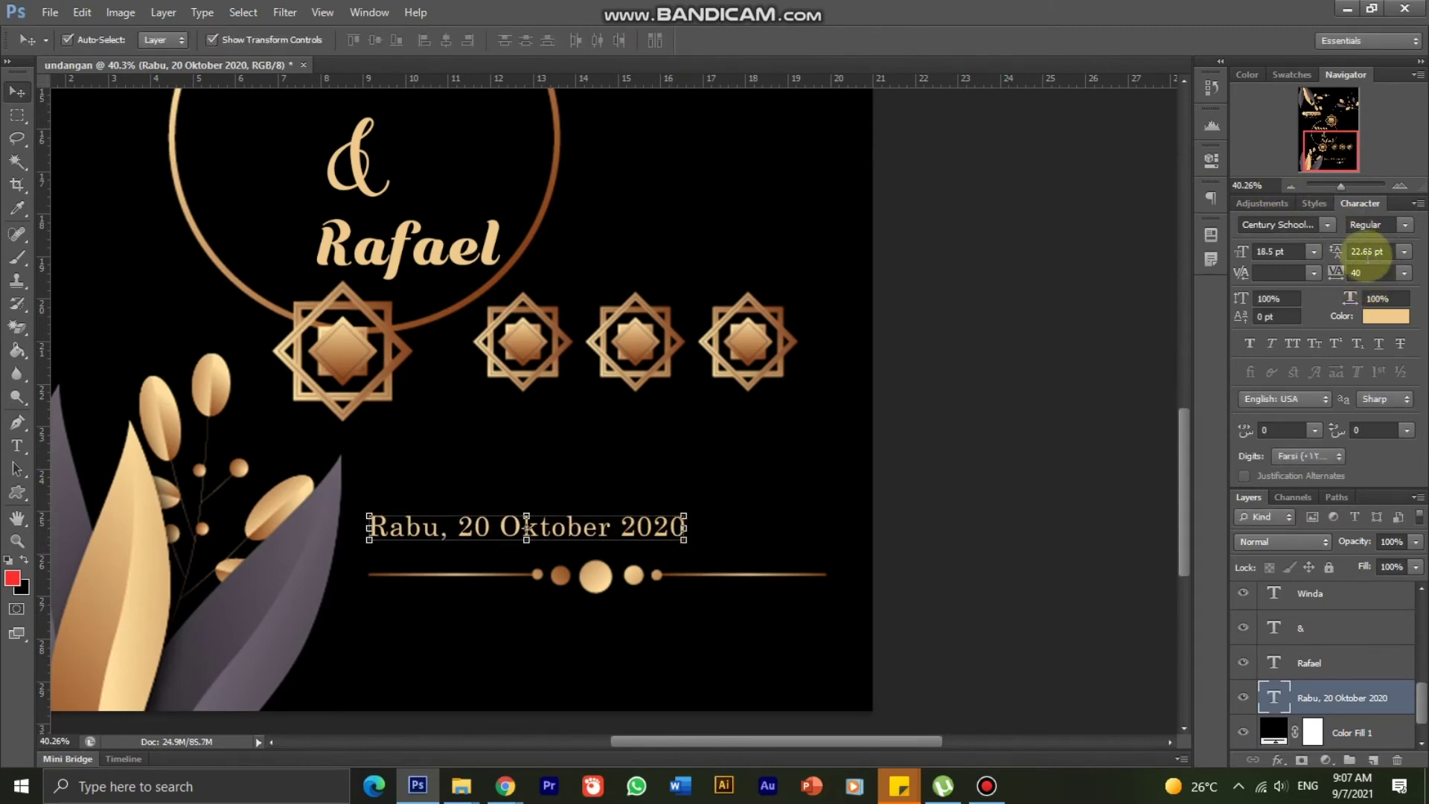
Step: Widen the date's letter spacing from 10 to 20 and beyond, then move it toward the divider
click(16, 445)
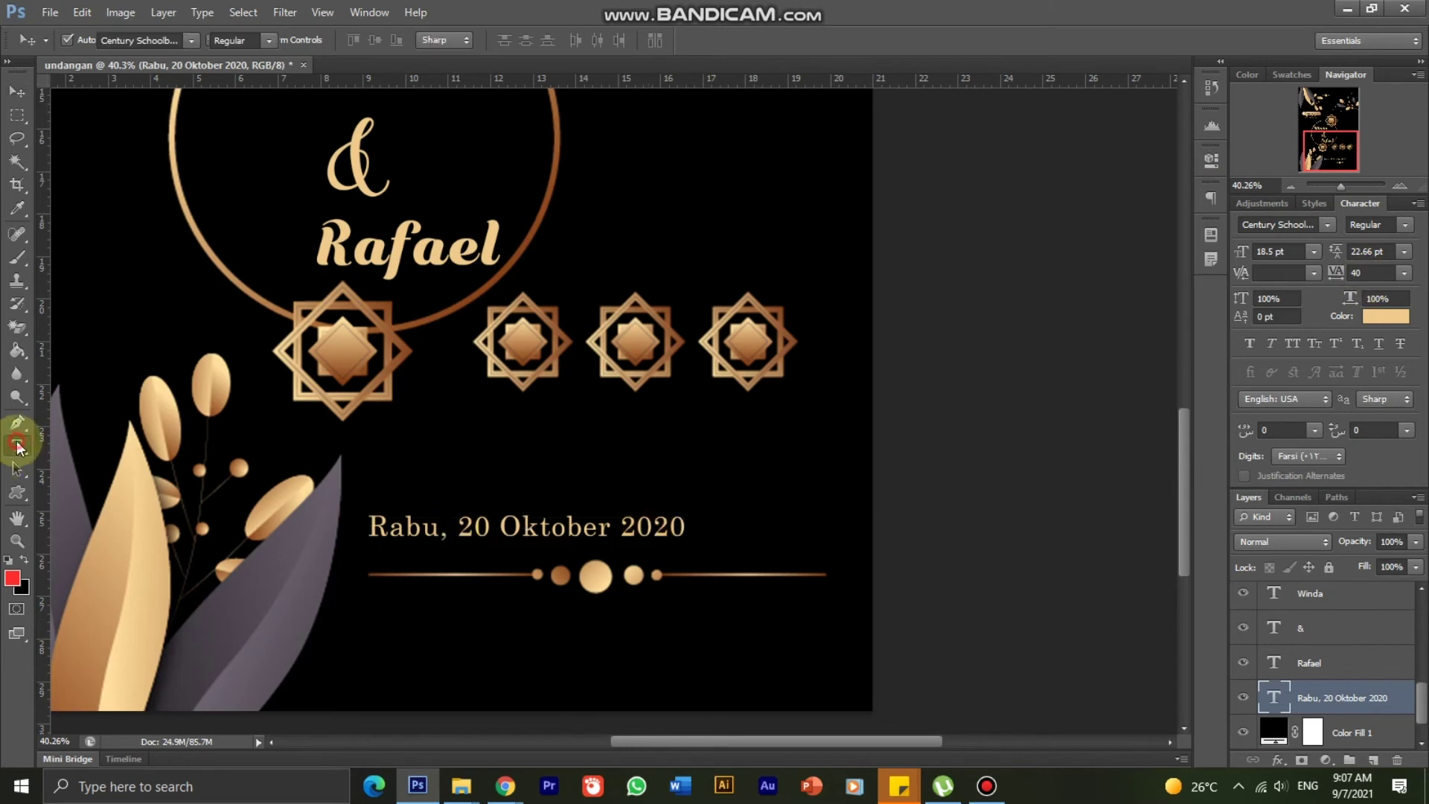
click(472, 523)
drag(367, 525, 775, 526)
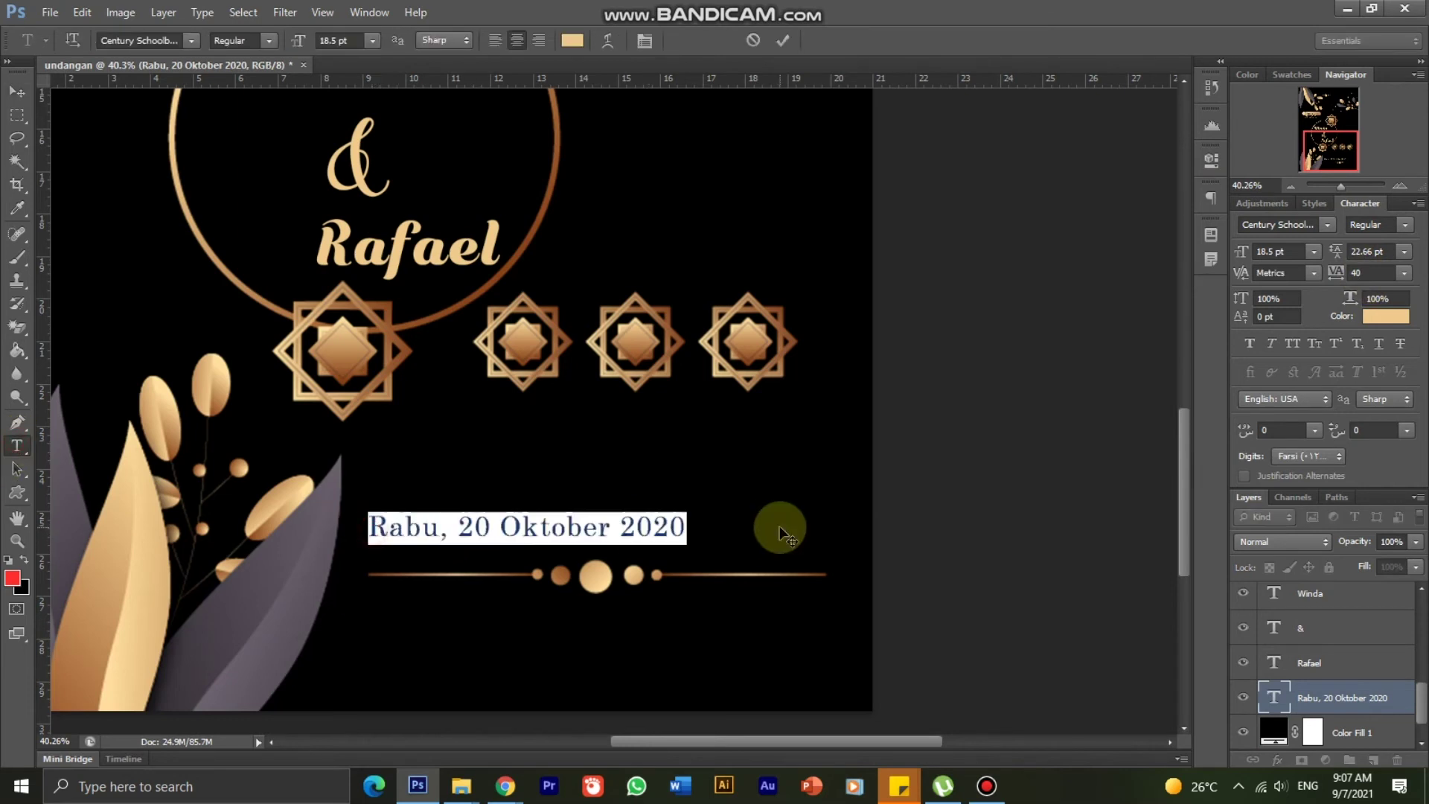
click(1404, 273)
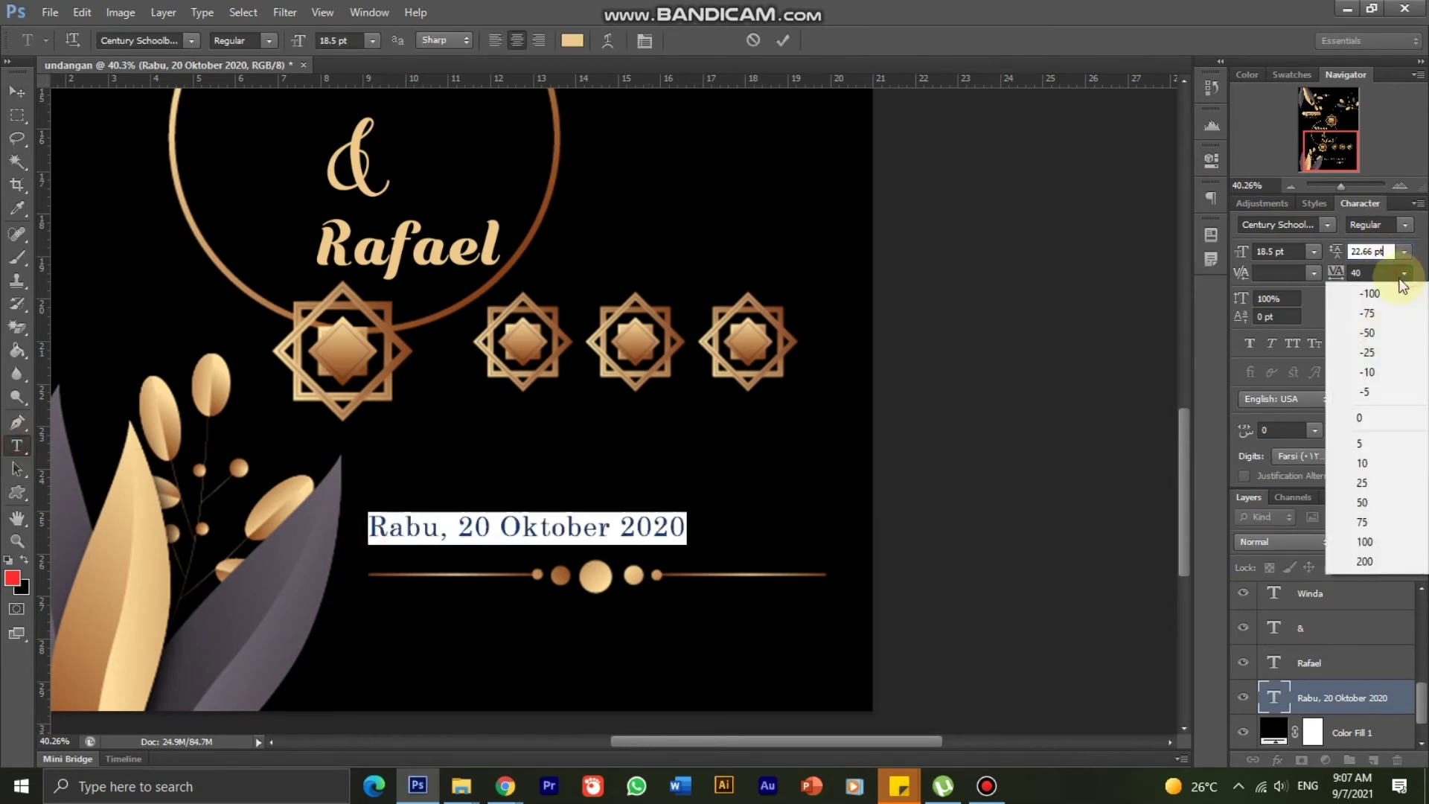
click(1404, 274)
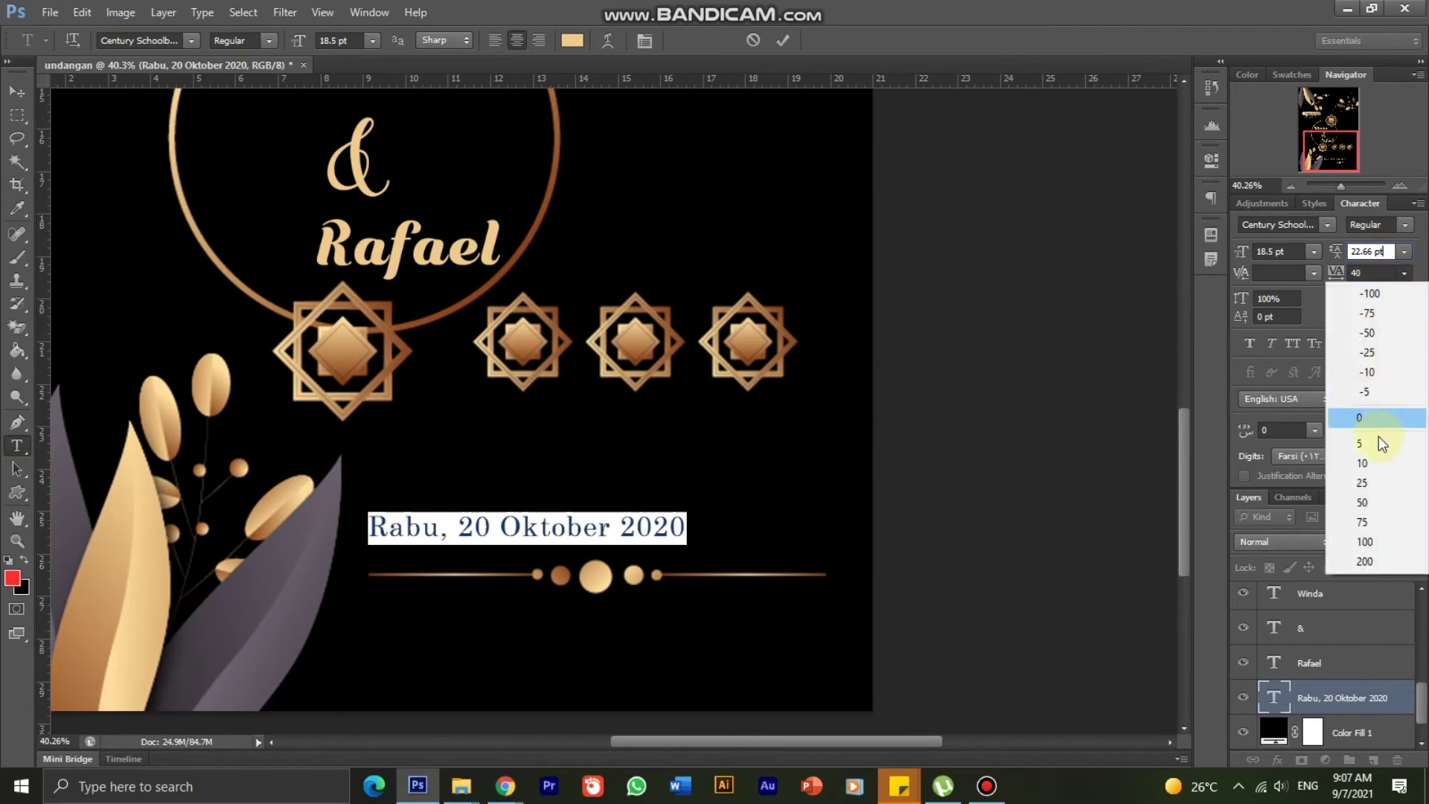
click(1376, 464)
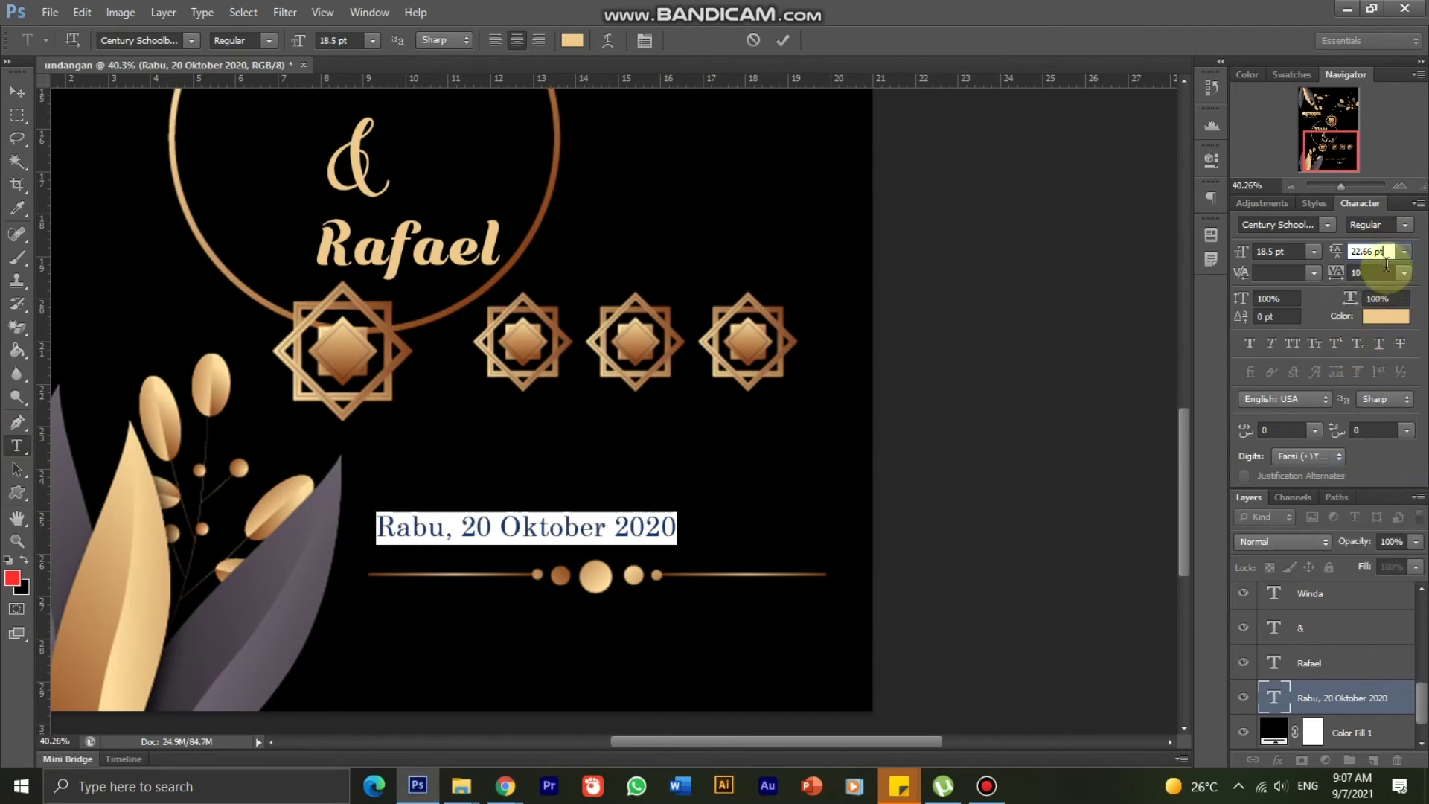
double_click(1386, 250)
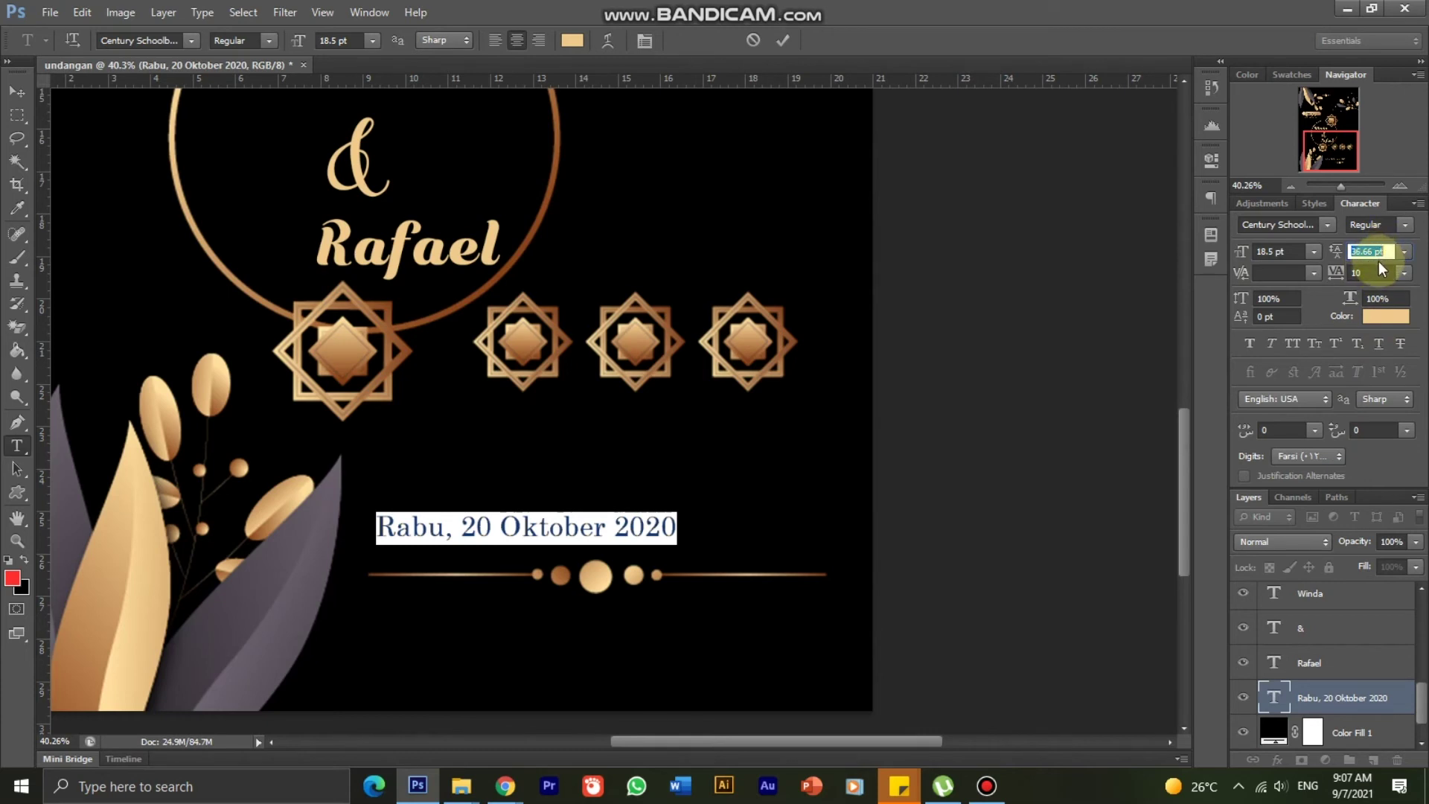
click(1404, 272)
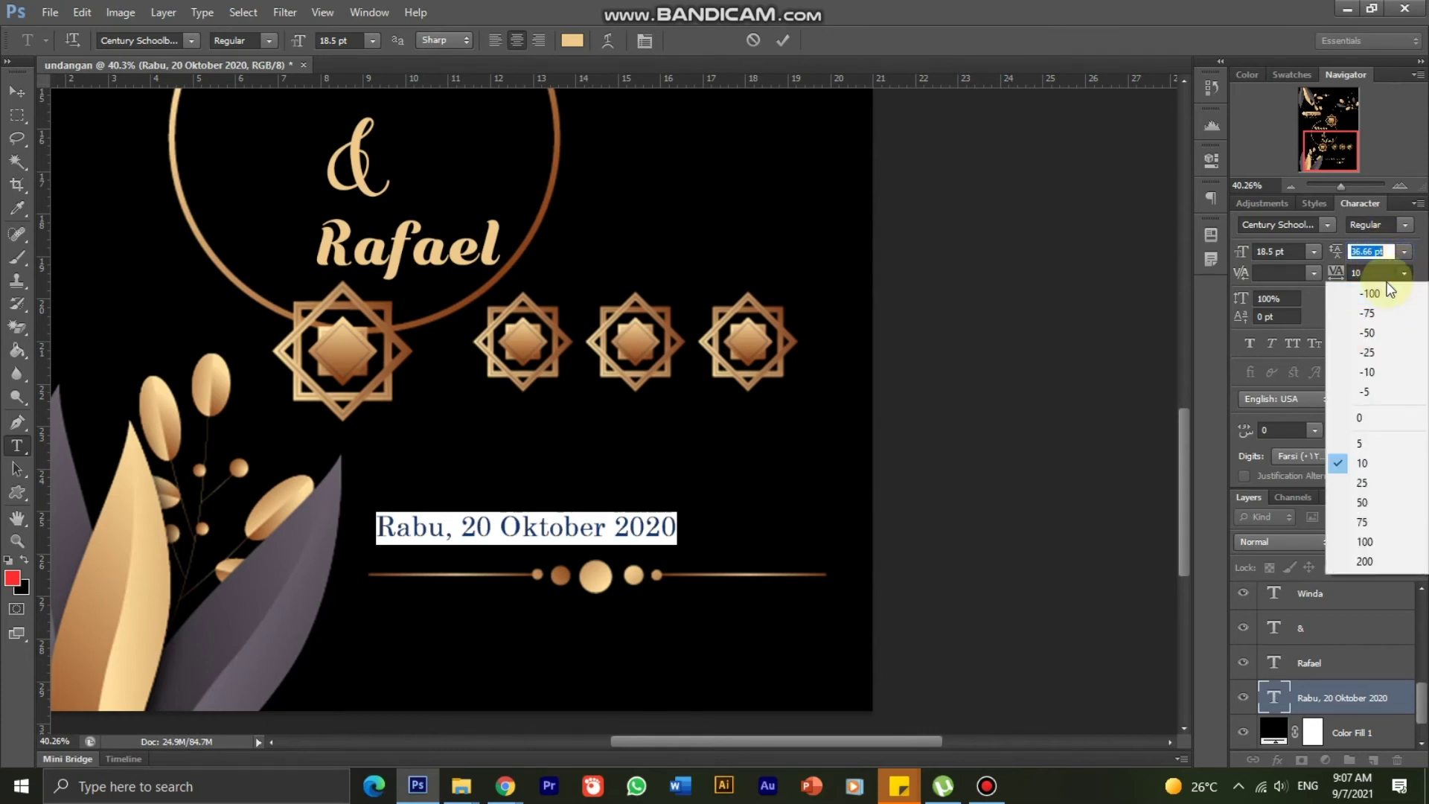
click(1376, 483)
key(Up)
key(Up)
key(Up)
key(Up)
key(Up)
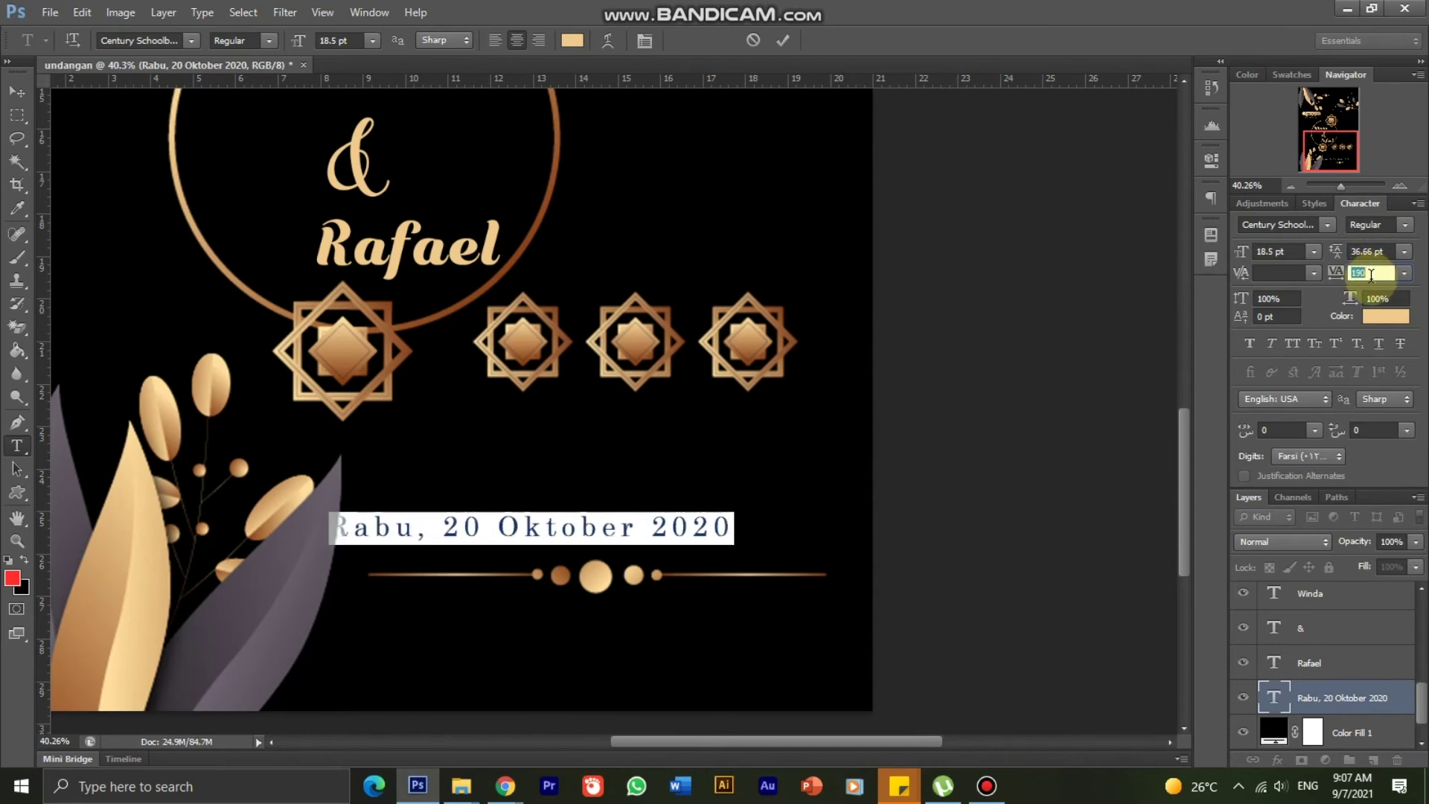
key(Up)
key(Up)
key(Up)
click(25, 96)
drag(606, 512, 649, 555)
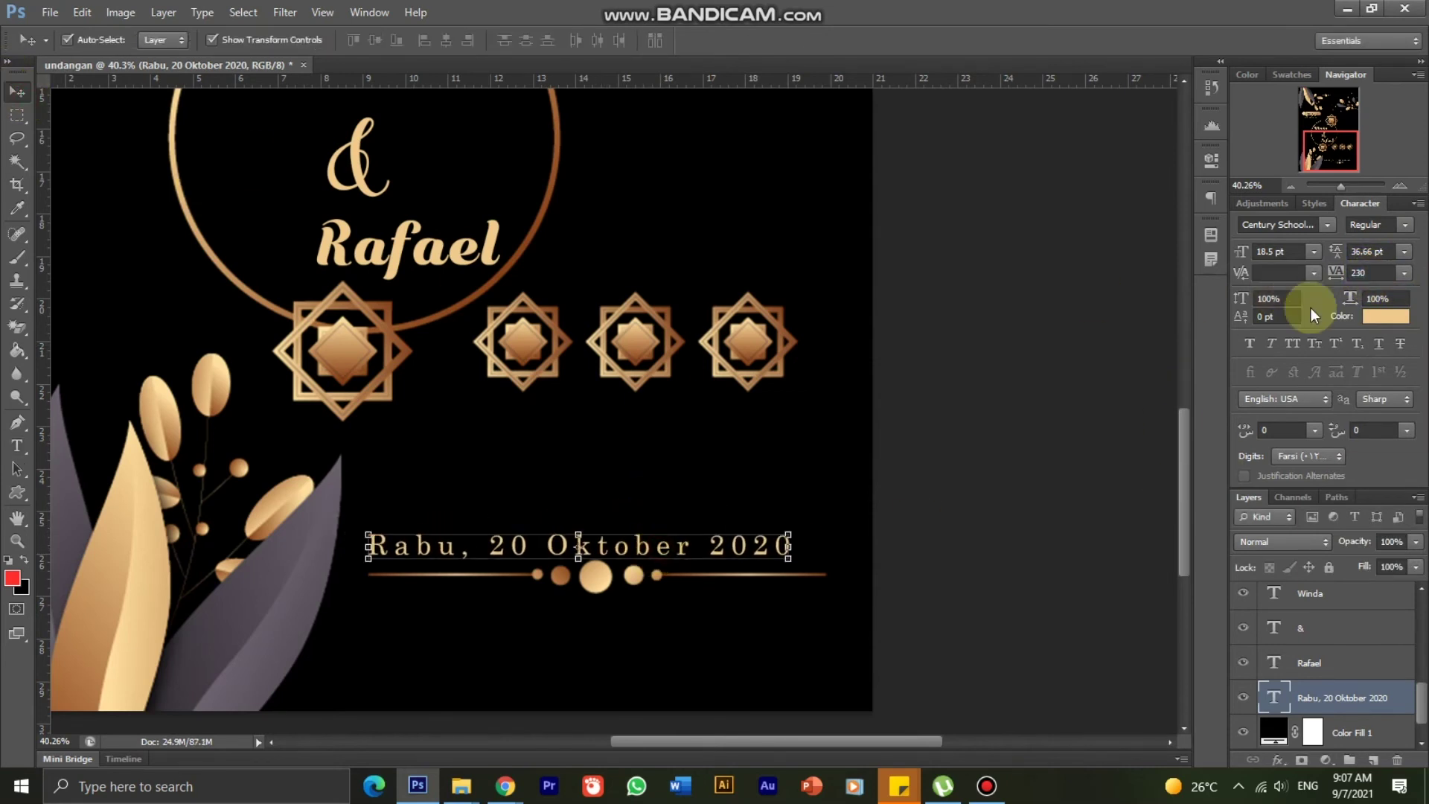
Step: Raise the date's tracking to 290 so it spans the divider
click(16, 446)
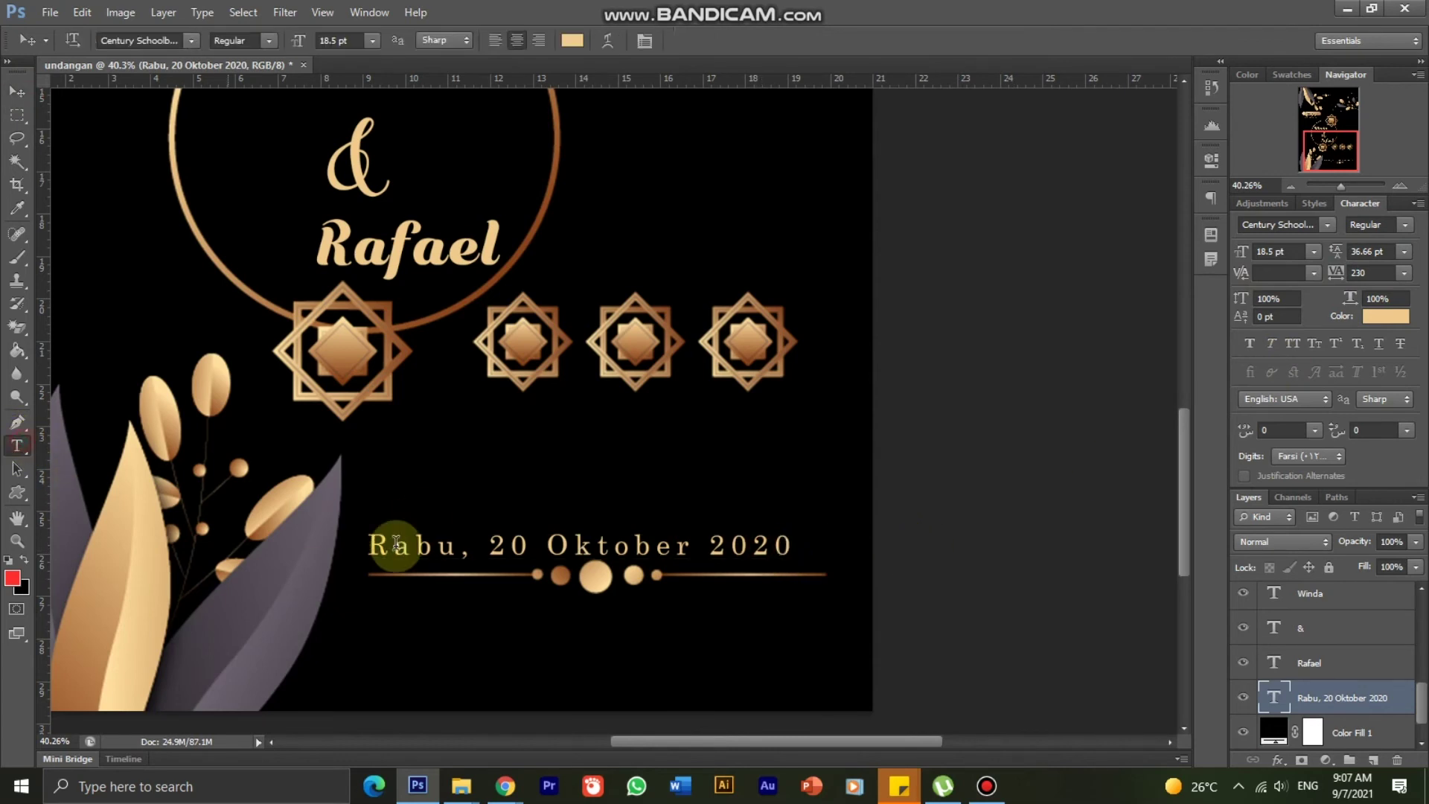
drag(367, 548, 795, 542)
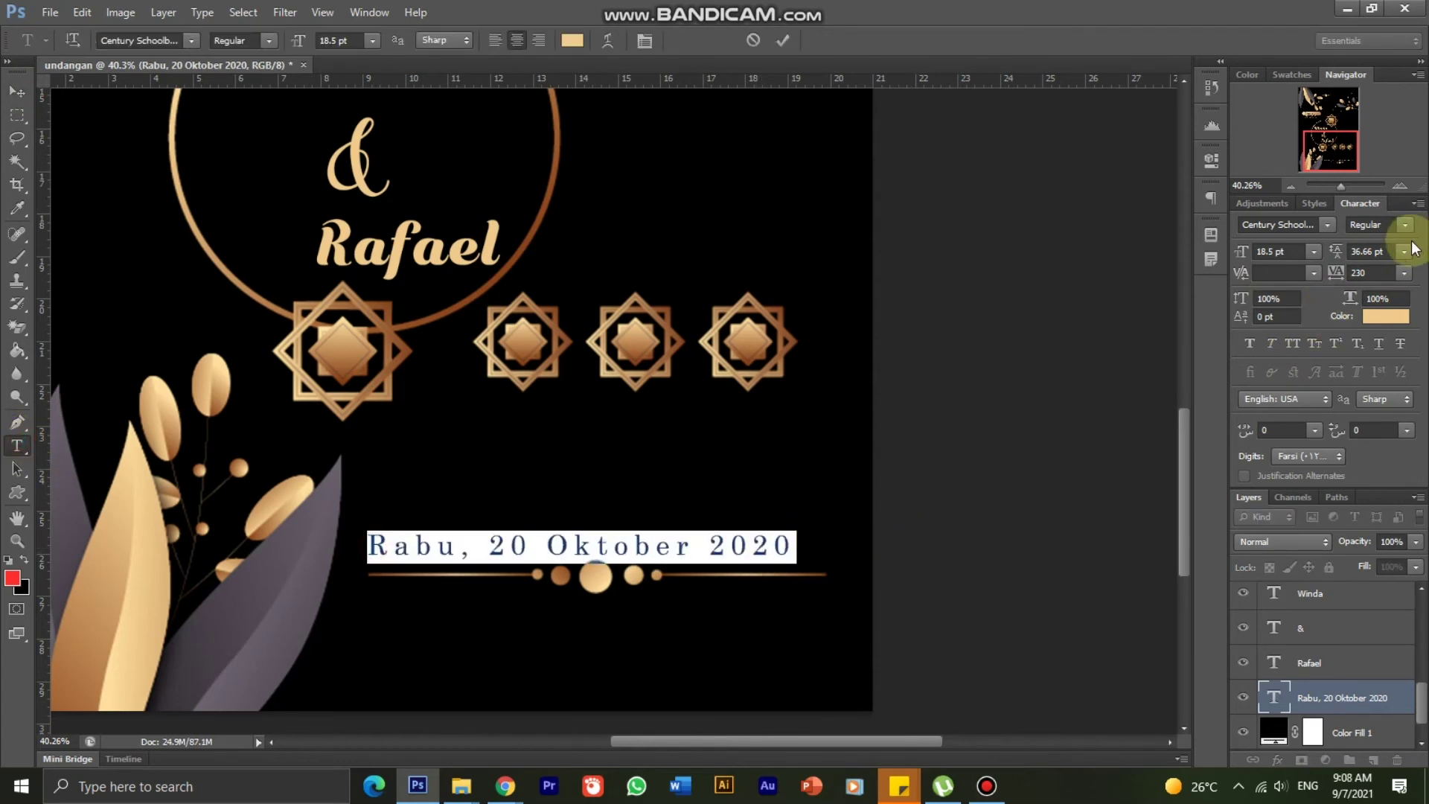
click(1376, 273)
key(Up)
key(Up)
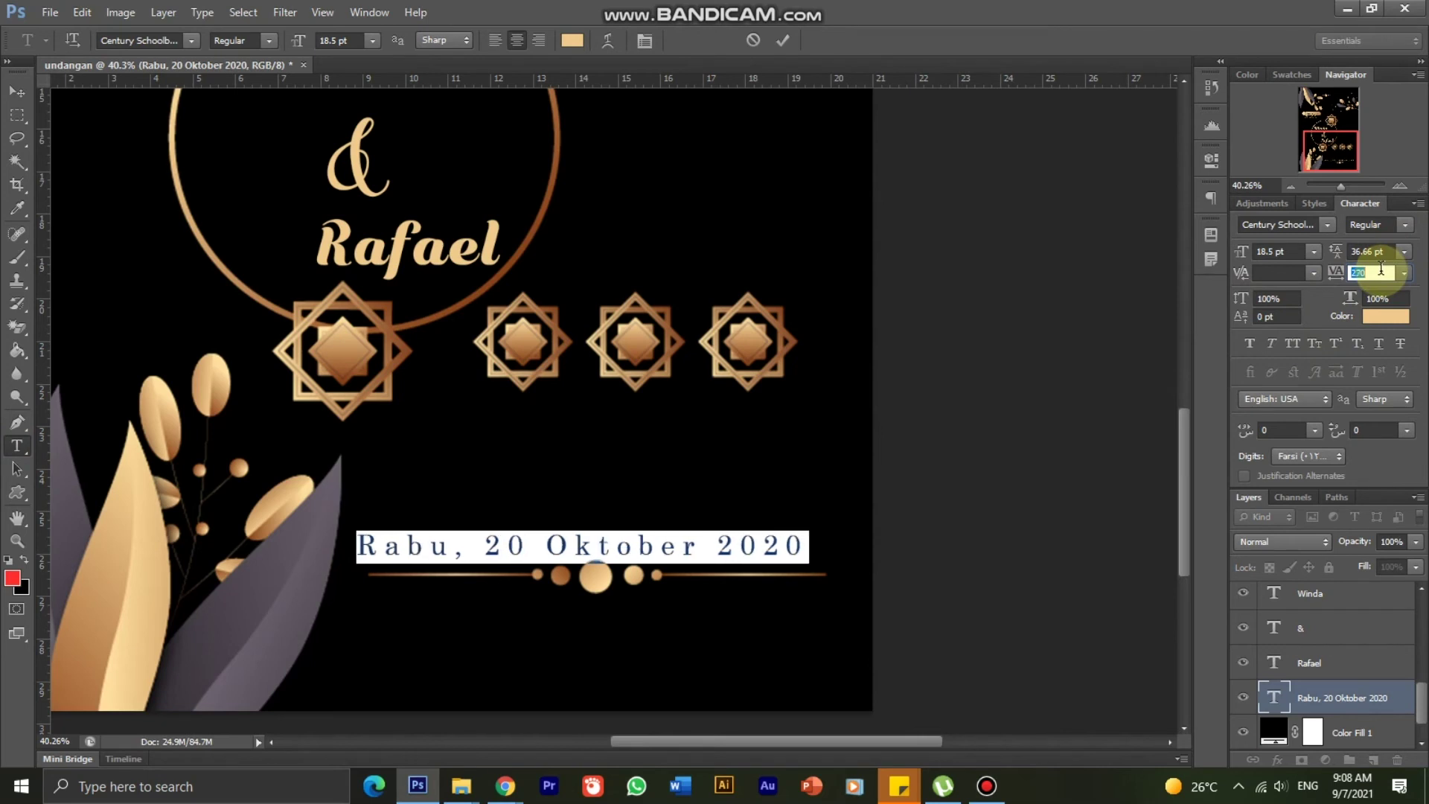
key(Up)
key(Up)
click(17, 92)
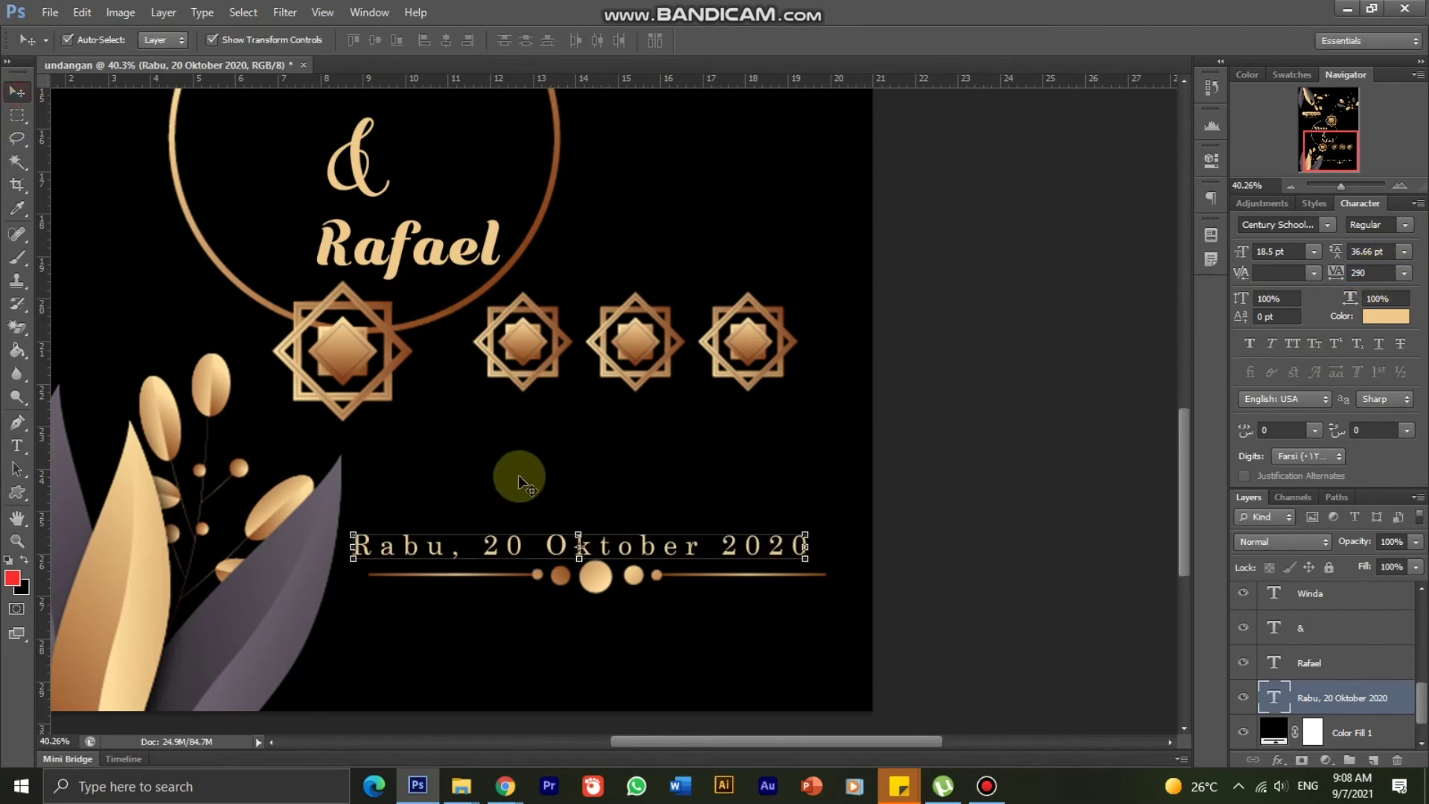
Step: Nudge the date line with the arrow keys until it sits neatly on the divider
mouse_move(645, 549)
mouse_down()
mouse_move(665, 546)
mouse_move(648, 551)
mouse_up()
key(Right)
key(Right)
key(Right)
key(Right)
key(Right)
key(Right)
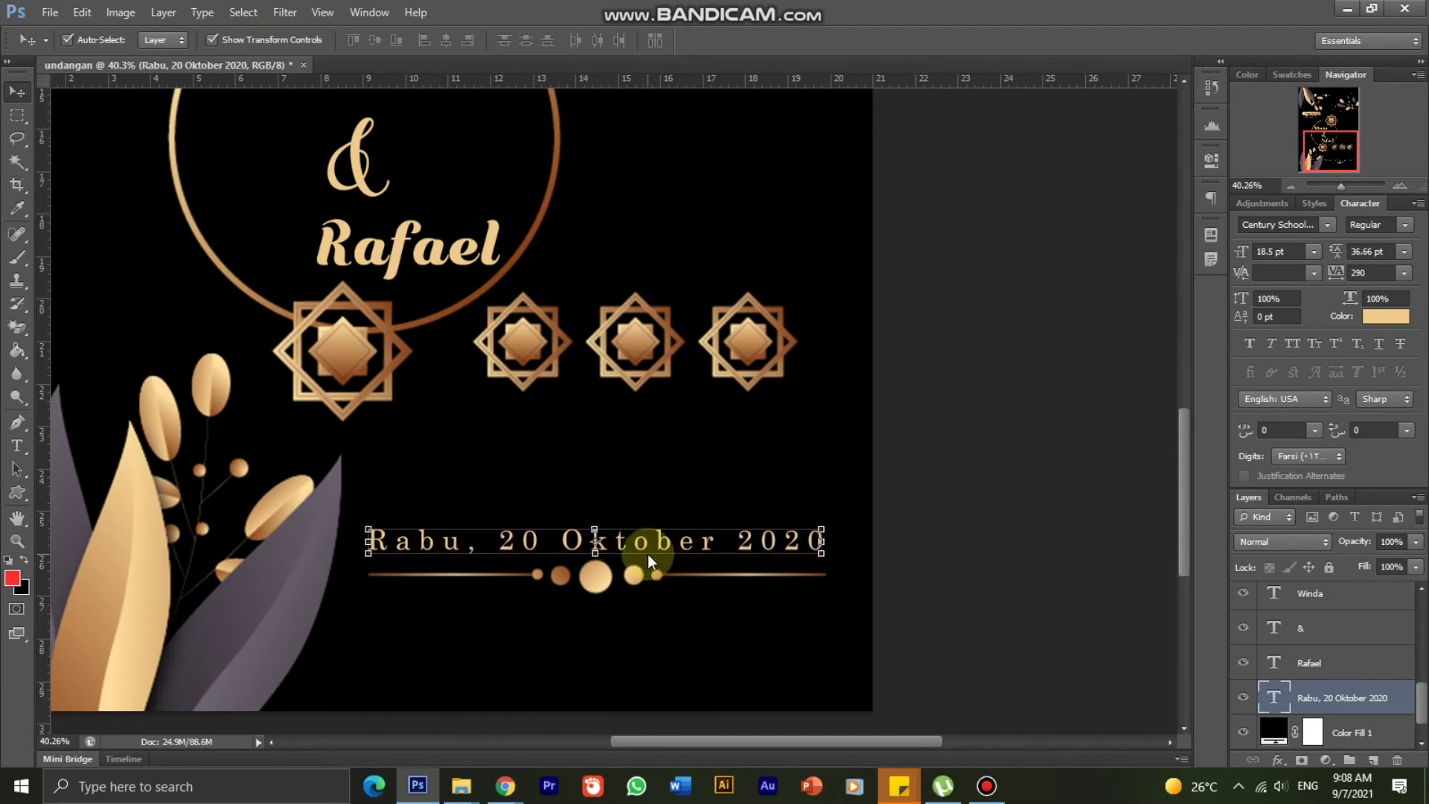
key(Right)
key(Right)
key(Right)
key(Right)
key(Right)
key(Right)
key(Right)
key(Right)
key(Right)
key(Down)
key(Down)
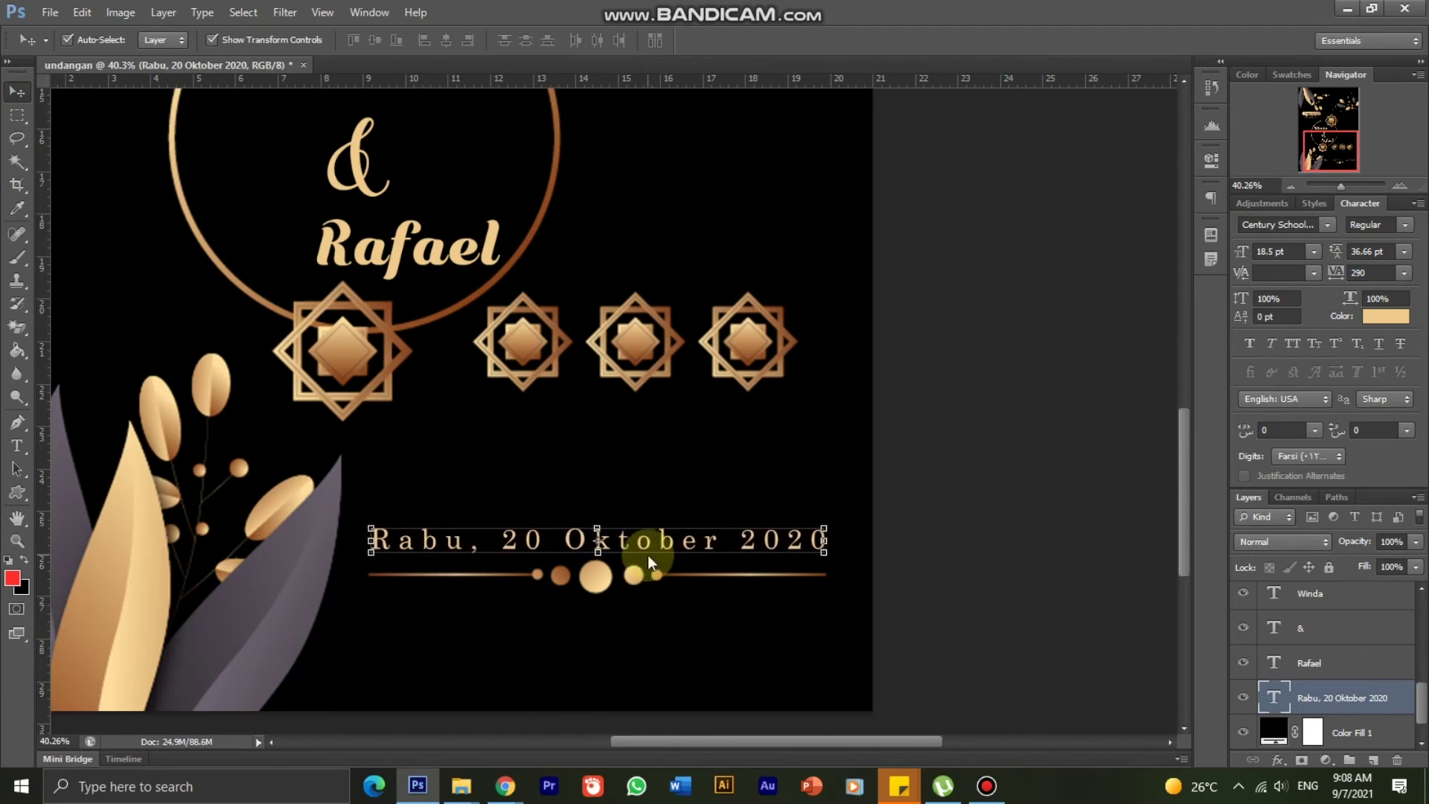
key(Down)
key(Down)
key(Down)
key(Down)
key(Up)
key(Up)
key(Up)
key(Left)
key(Left)
key(Left)
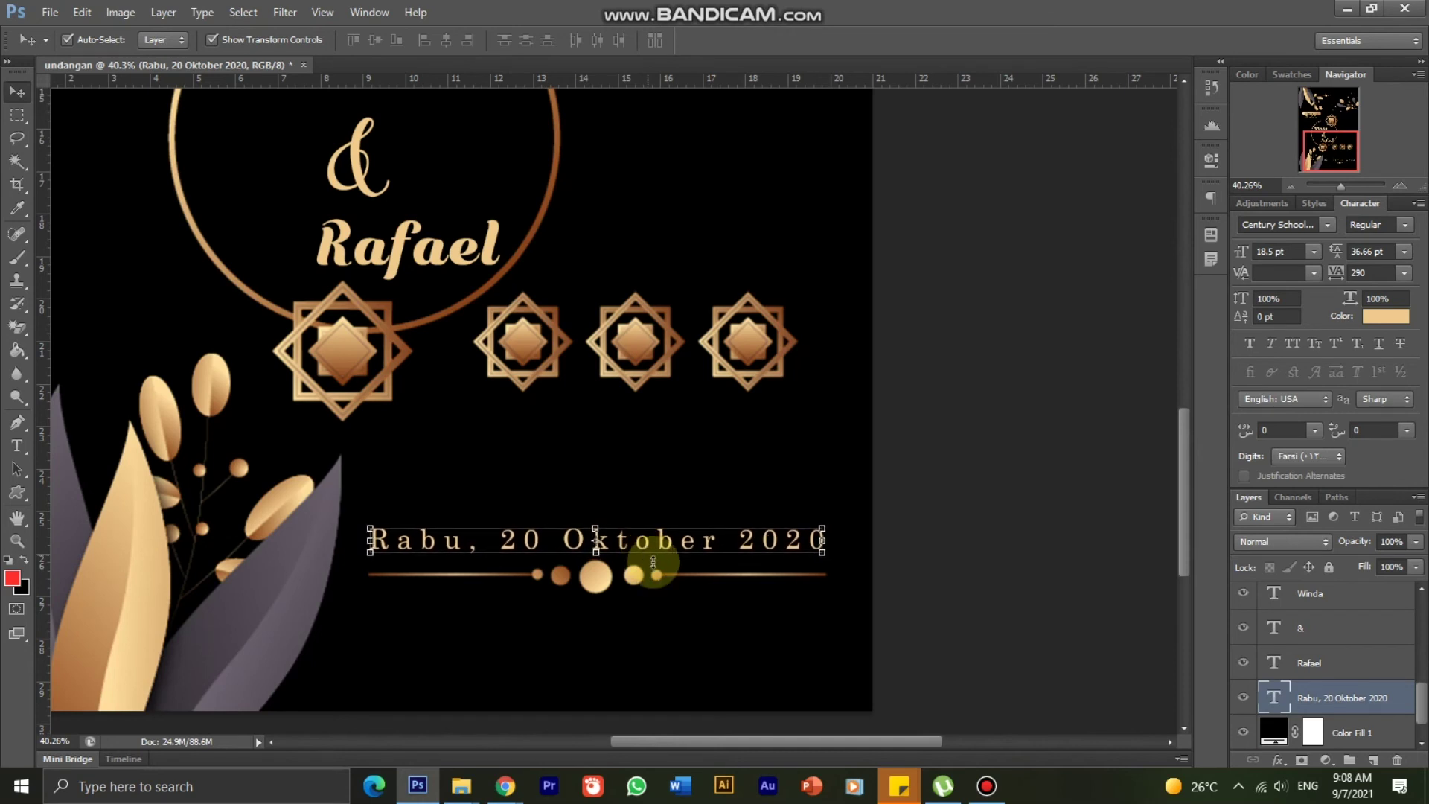
click(649, 585)
scroll(610, 559, down, 2)
click(603, 484)
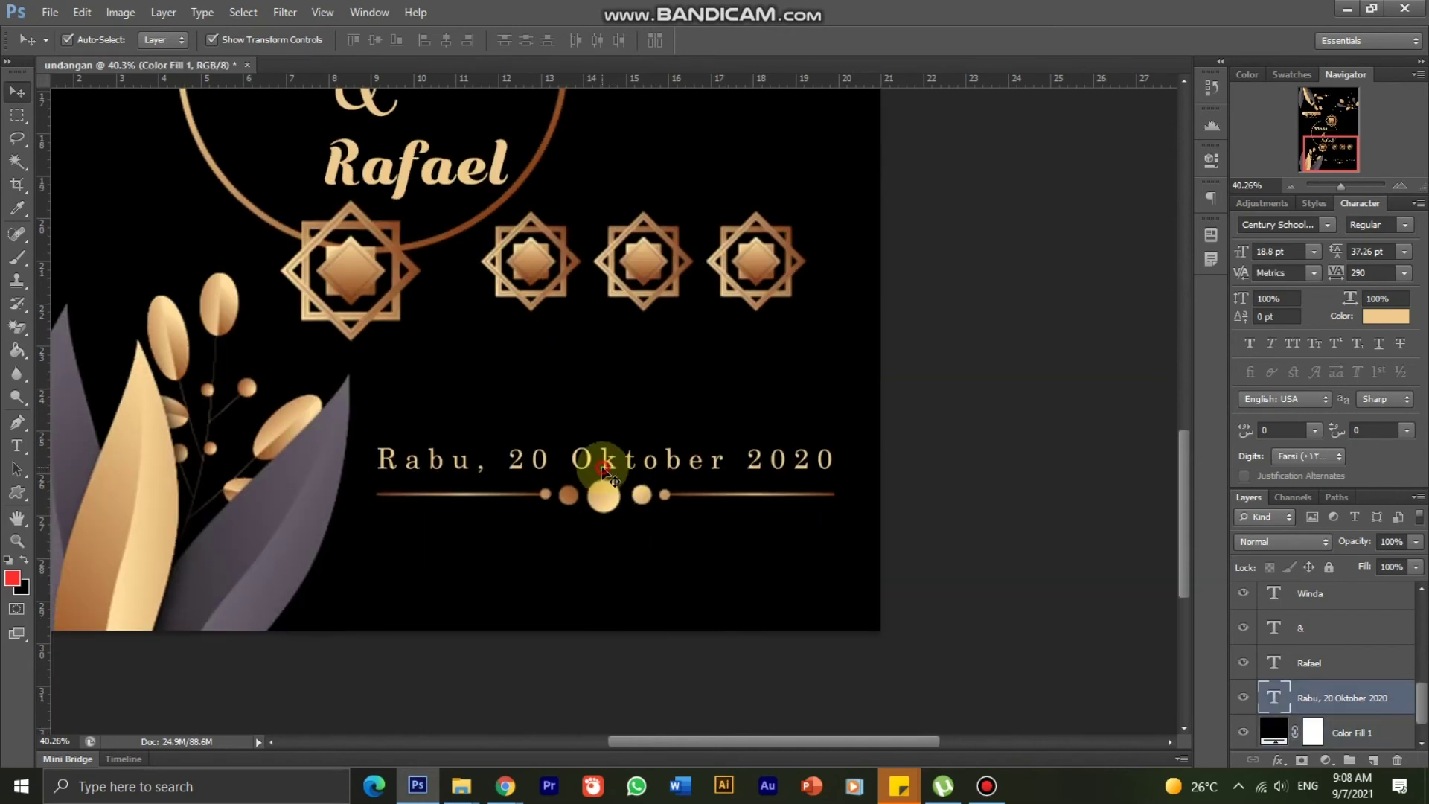
click(19, 471)
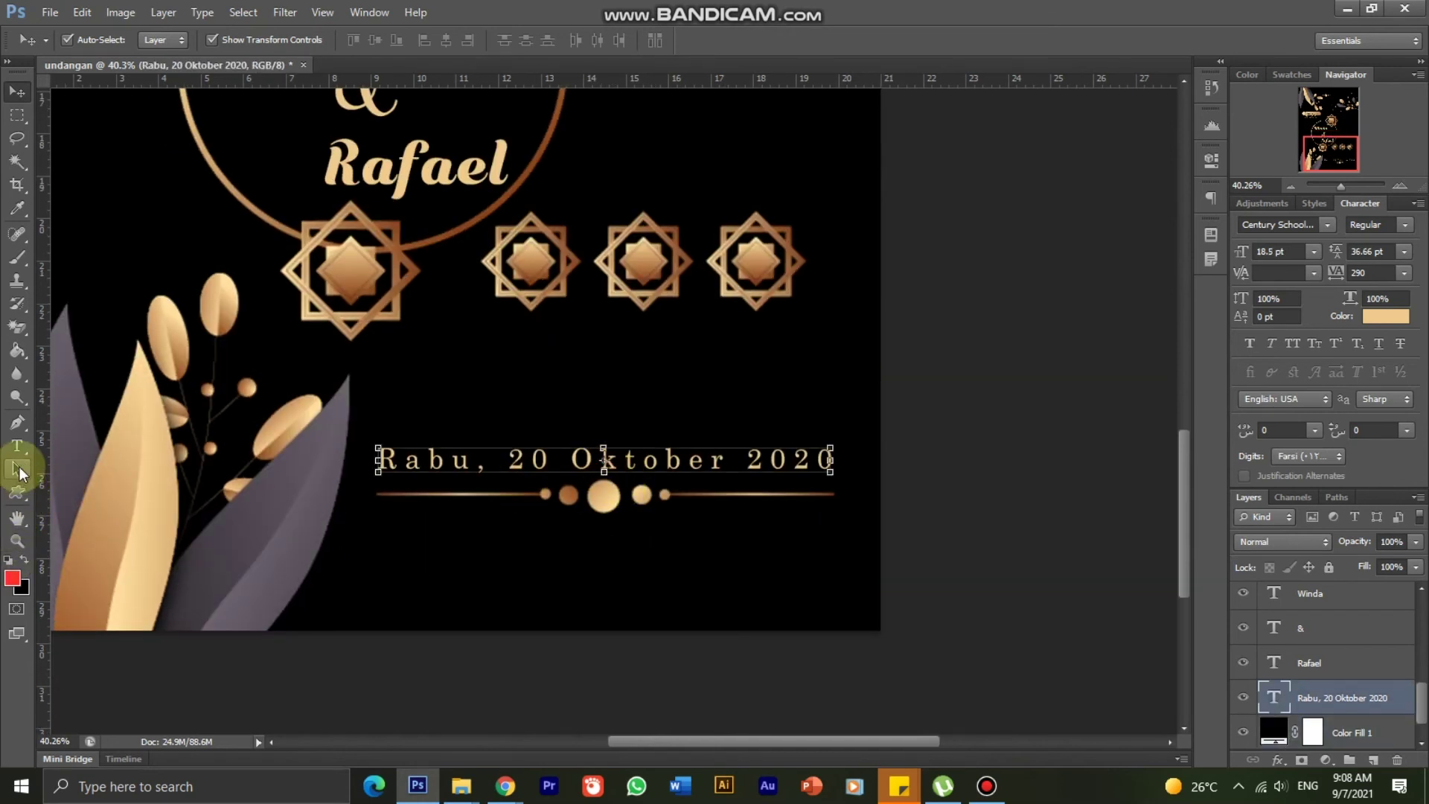
click(432, 519)
text(alan S)
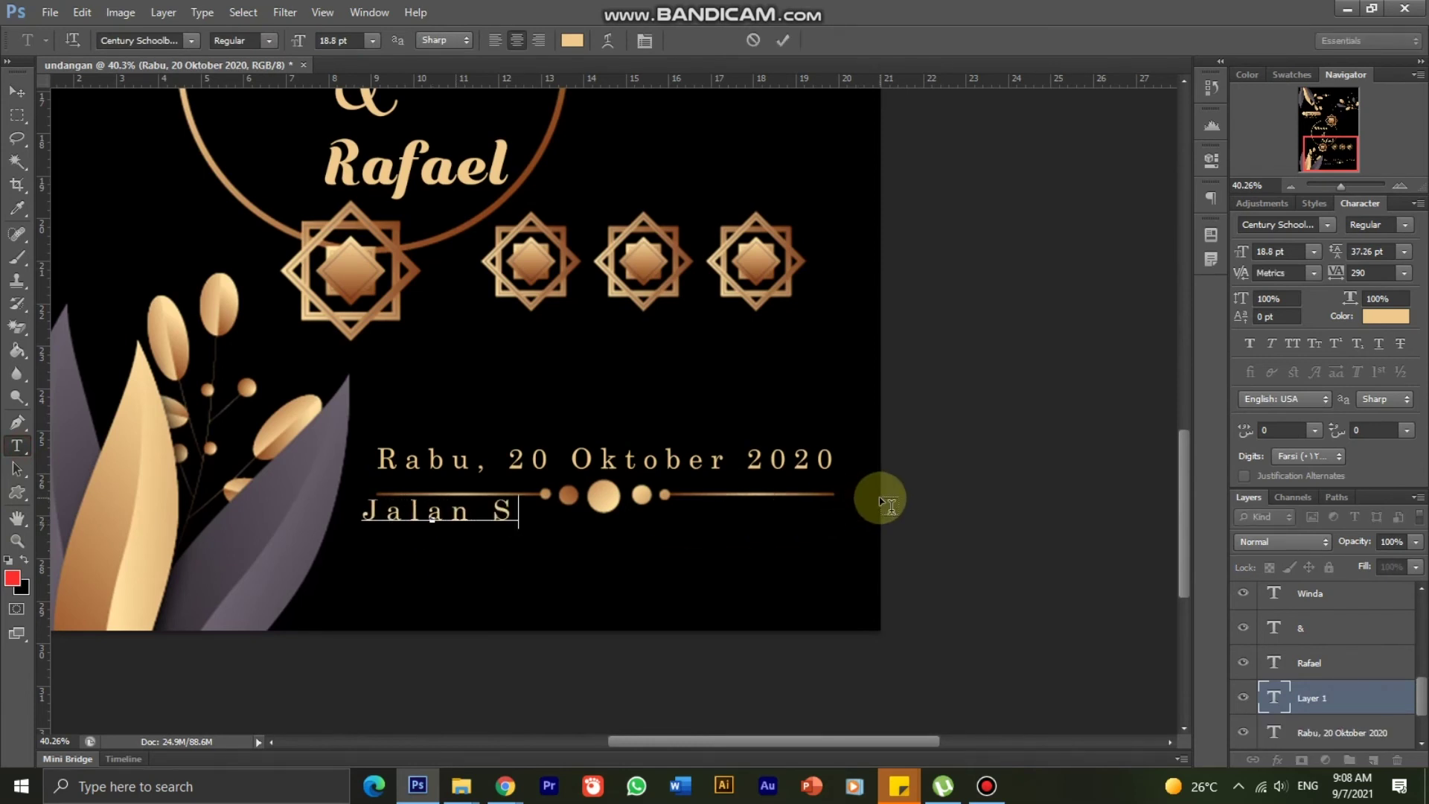
text(uka)
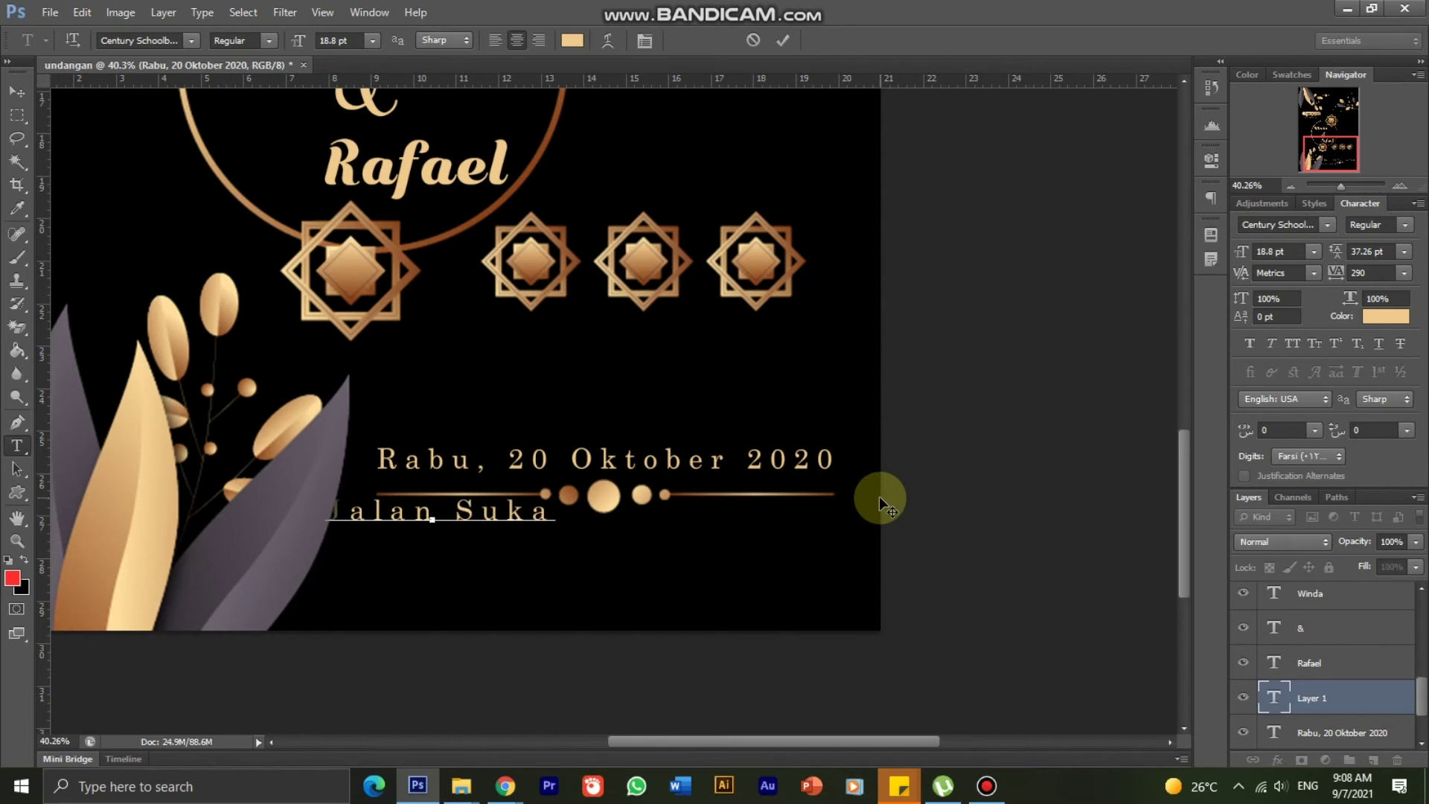
key(BackSpace)
key(BackSpace)
key(BackSpace)
key(BackSpace)
key(BackSpace)
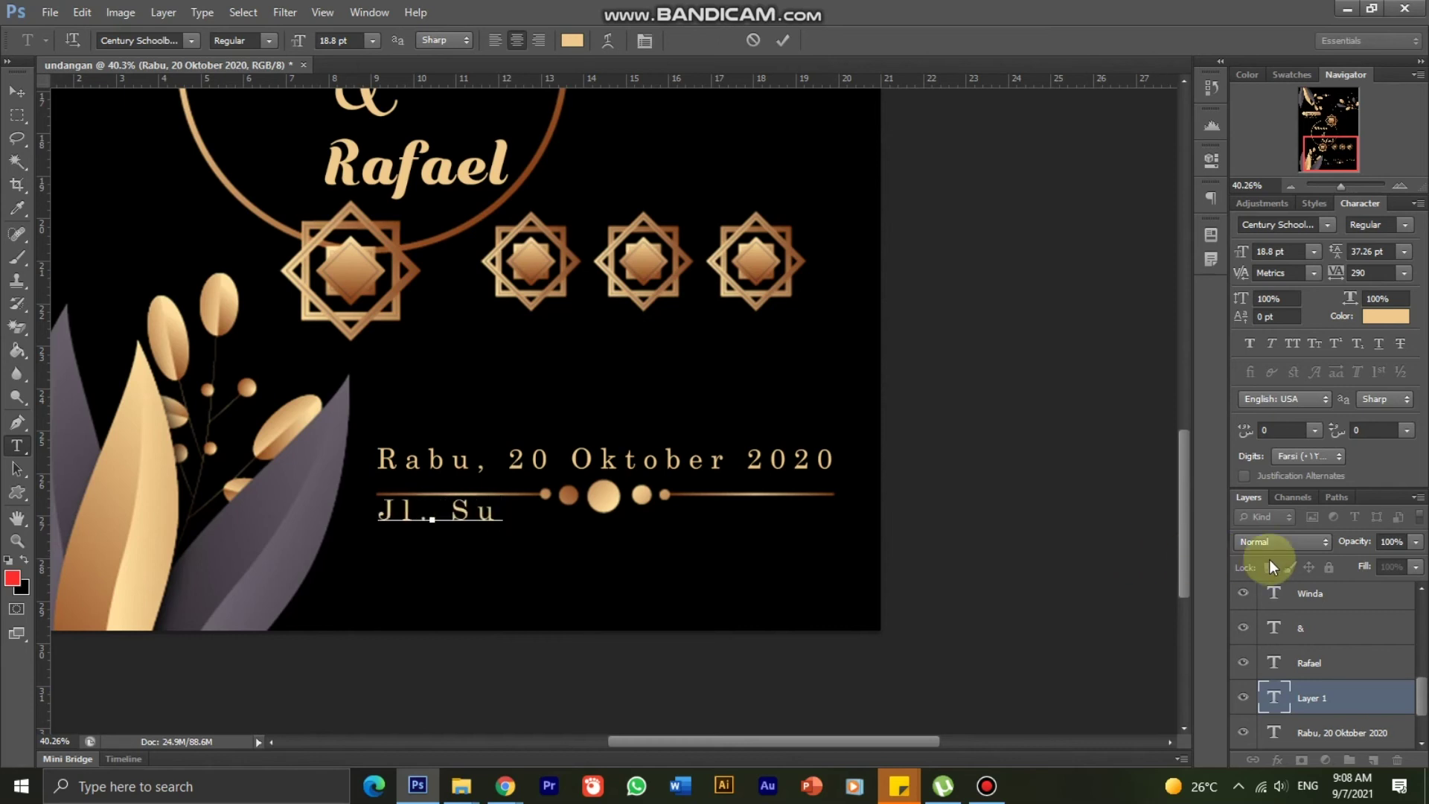
text(kaR)
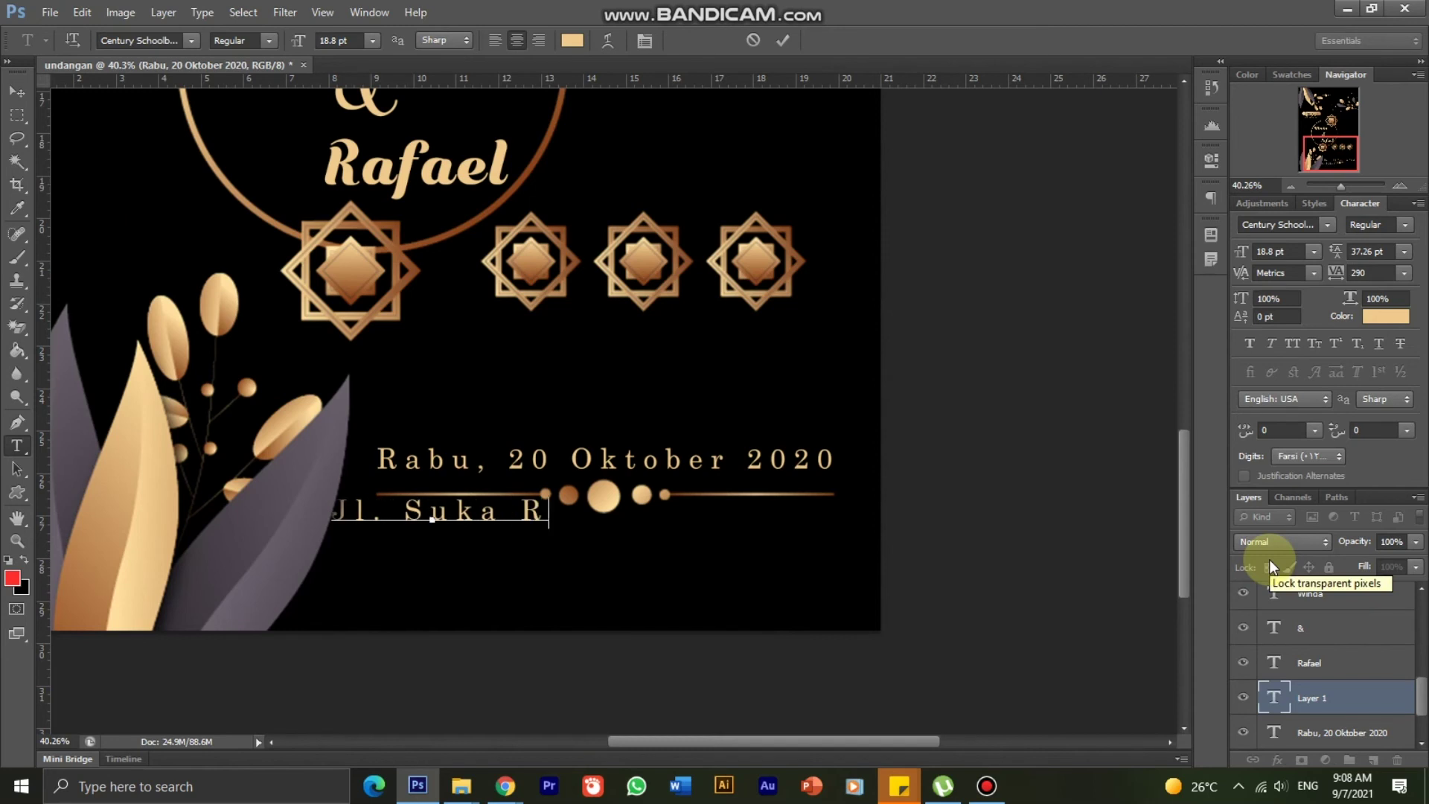
text(ukun)
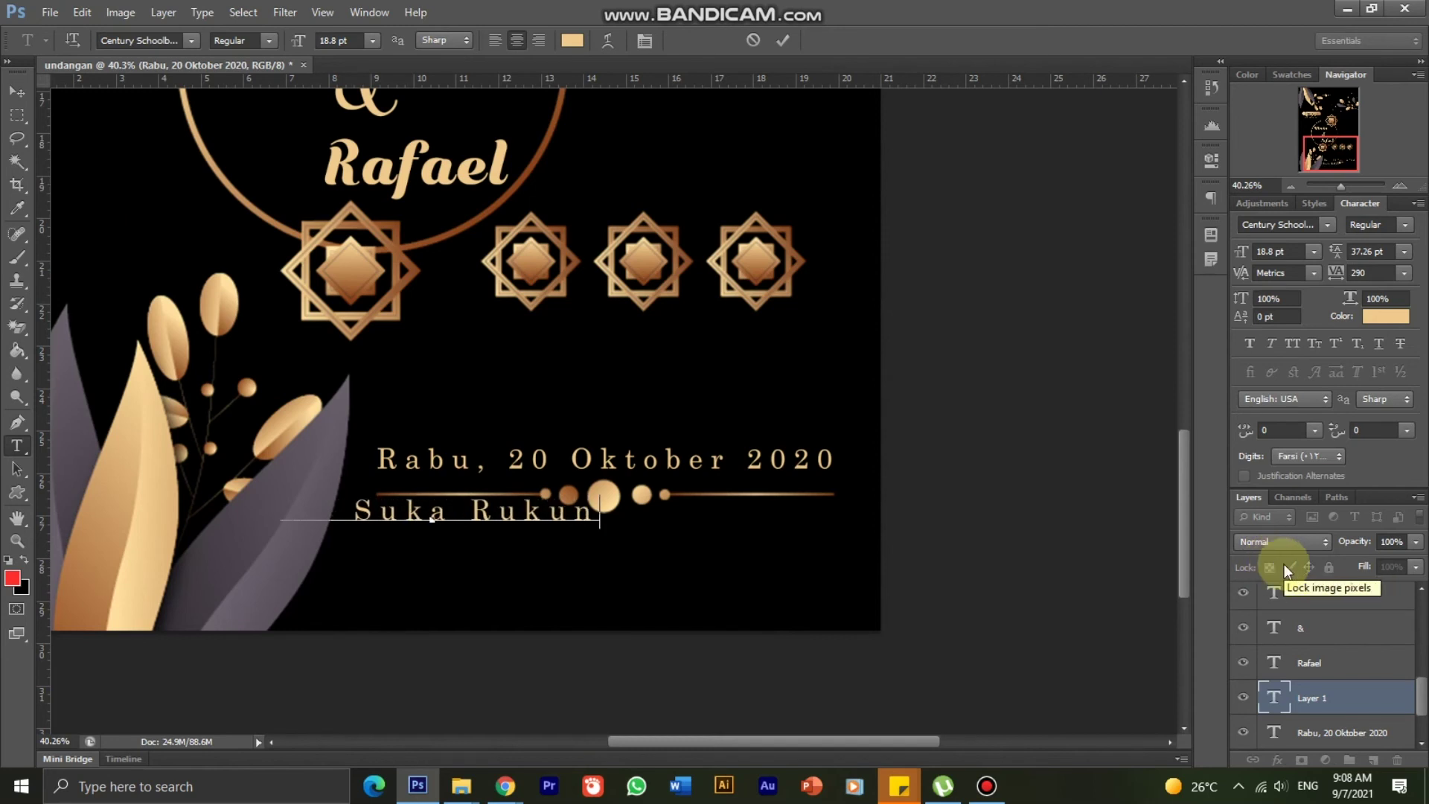
text( - Baga)
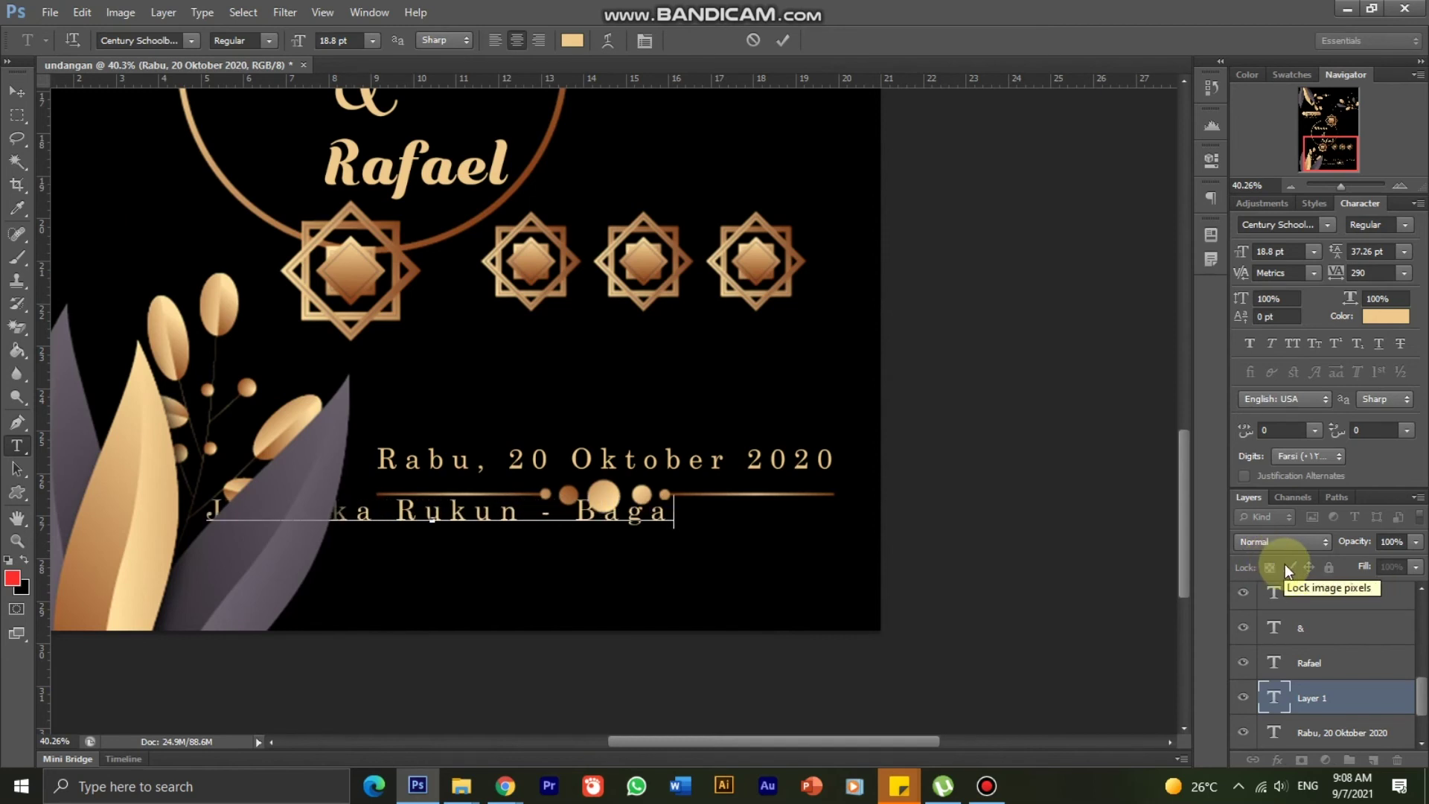
text(n Batu)
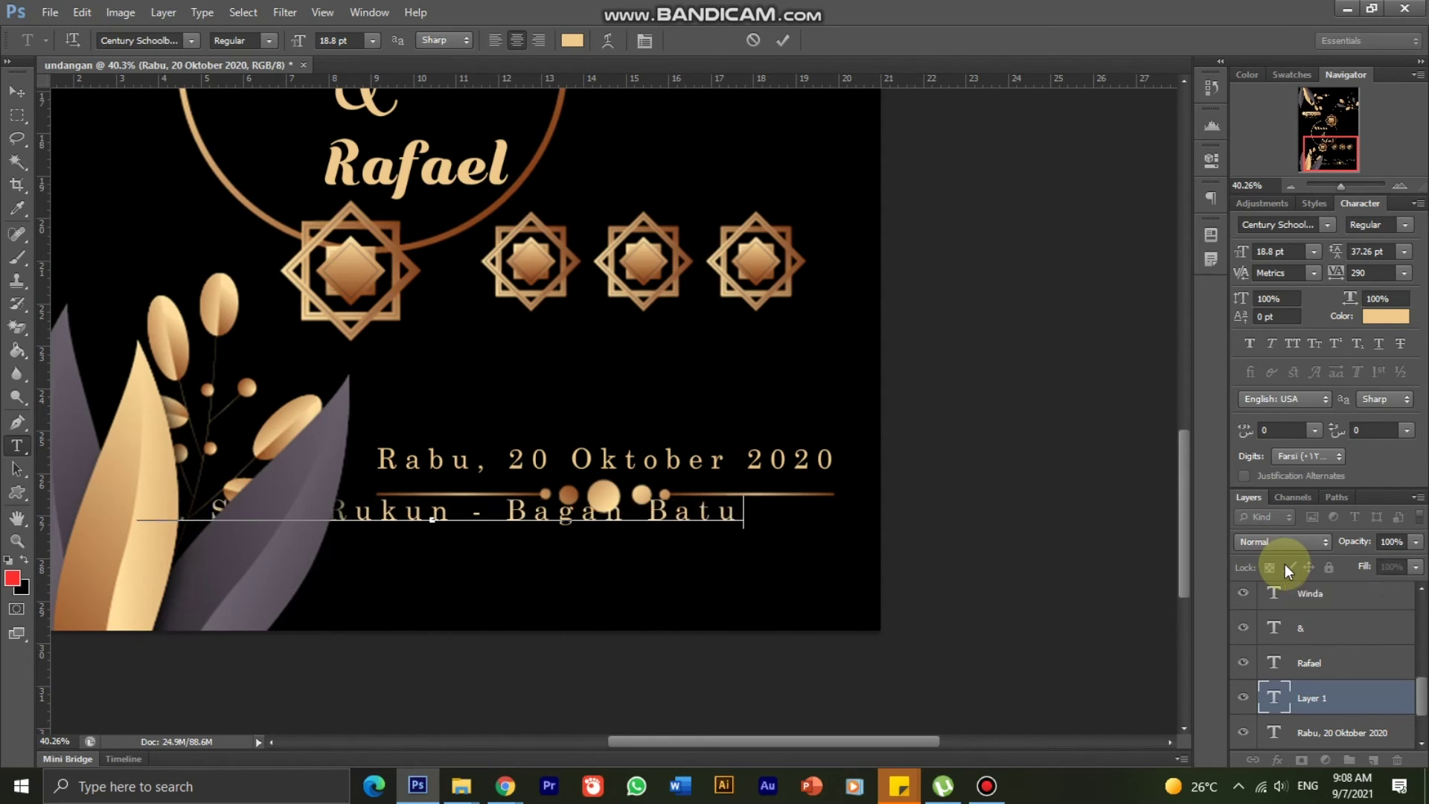
Step: Reset the address tracking to 0 and move it centred under the divider
key(ctrl+a)
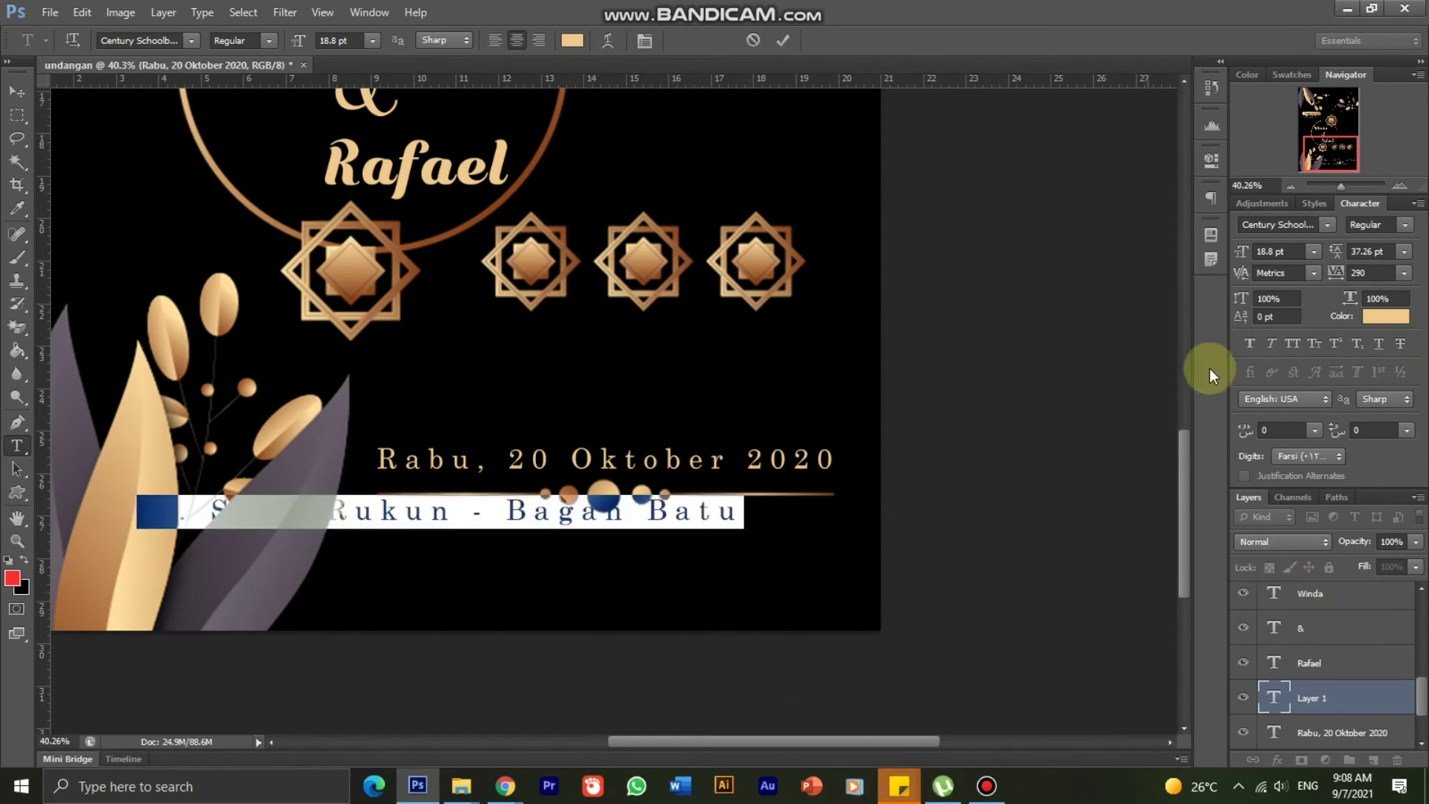
click(1405, 273)
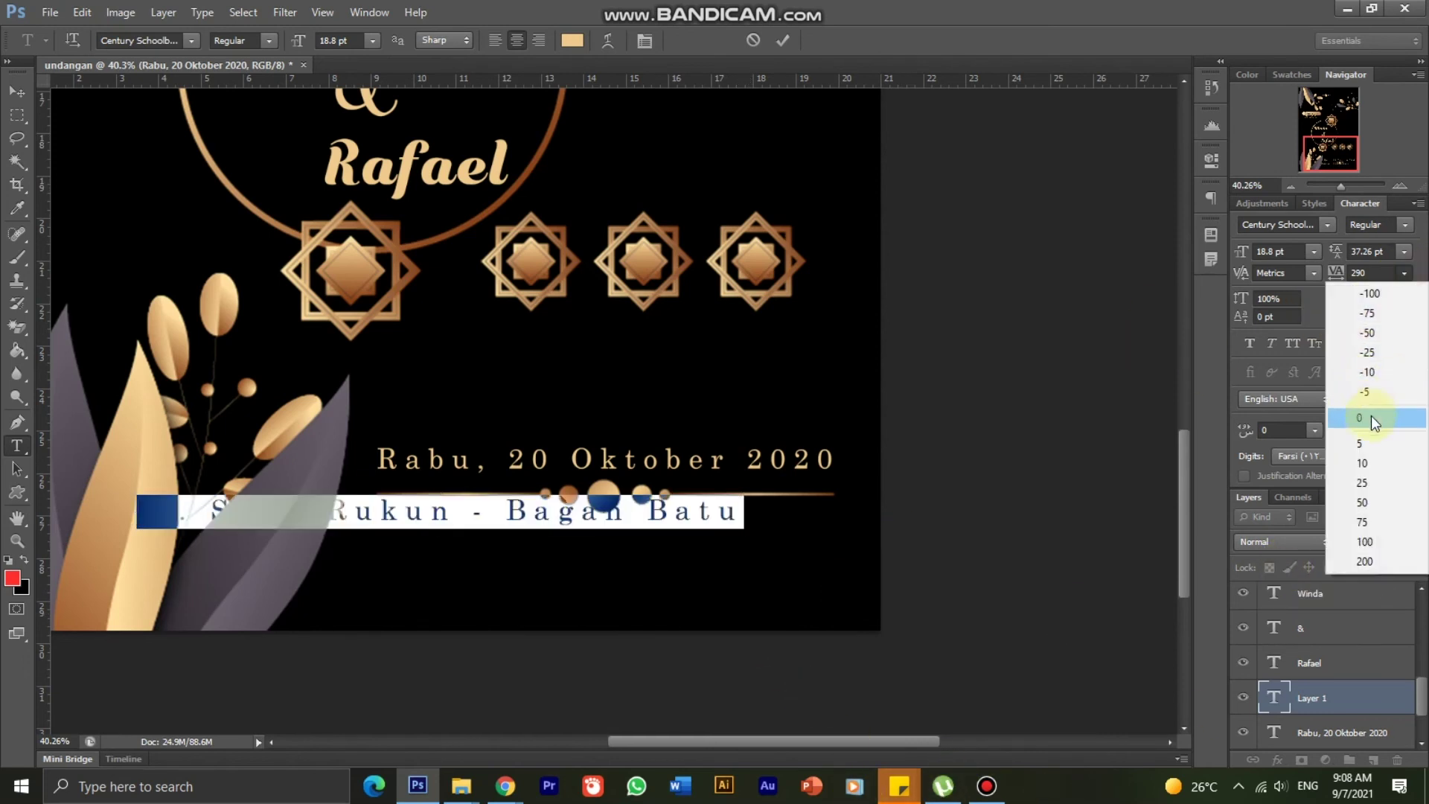
click(1371, 417)
click(16, 91)
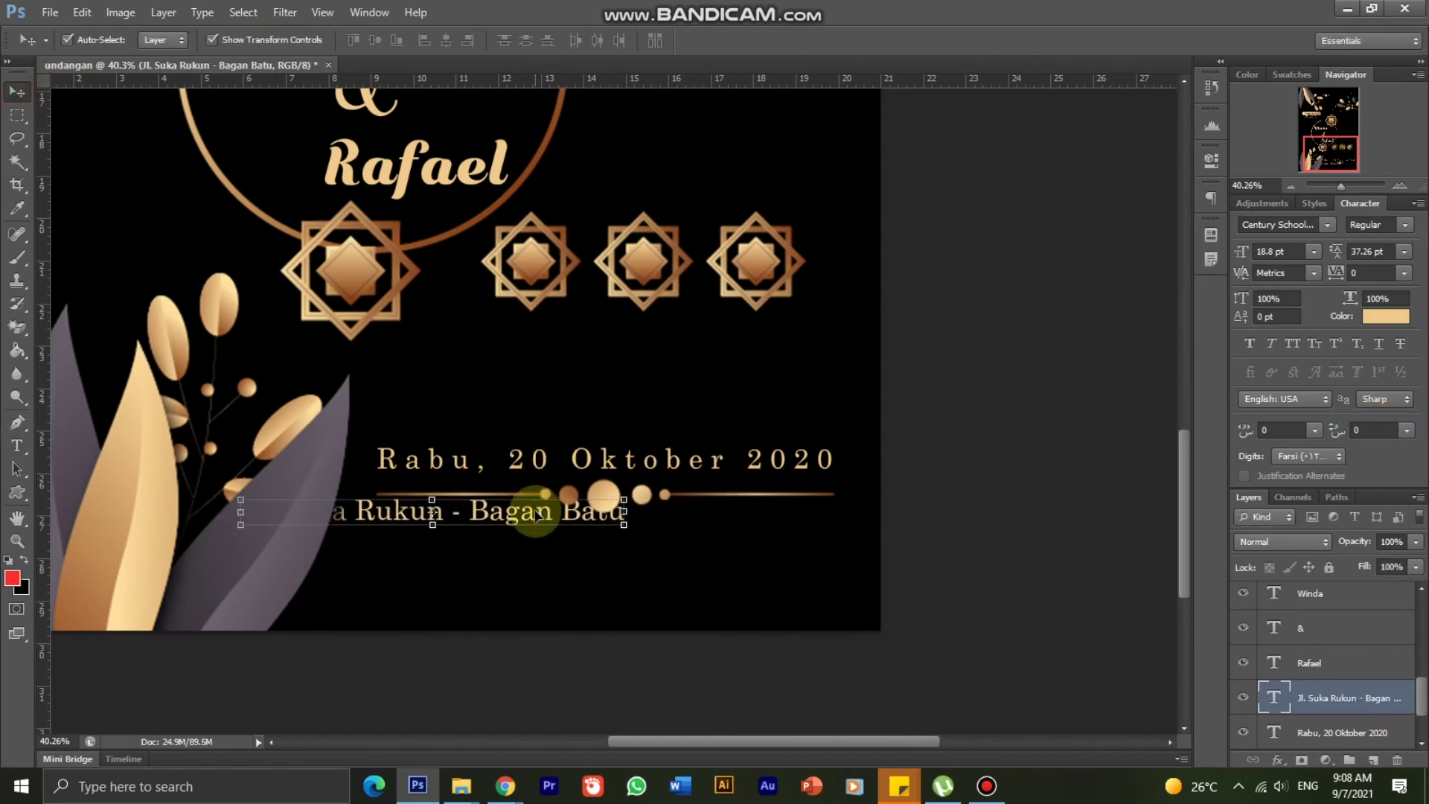
mouse_move(536, 514)
mouse_down()
mouse_move(673, 530)
mouse_move(688, 547)
mouse_move(713, 538)
mouse_up()
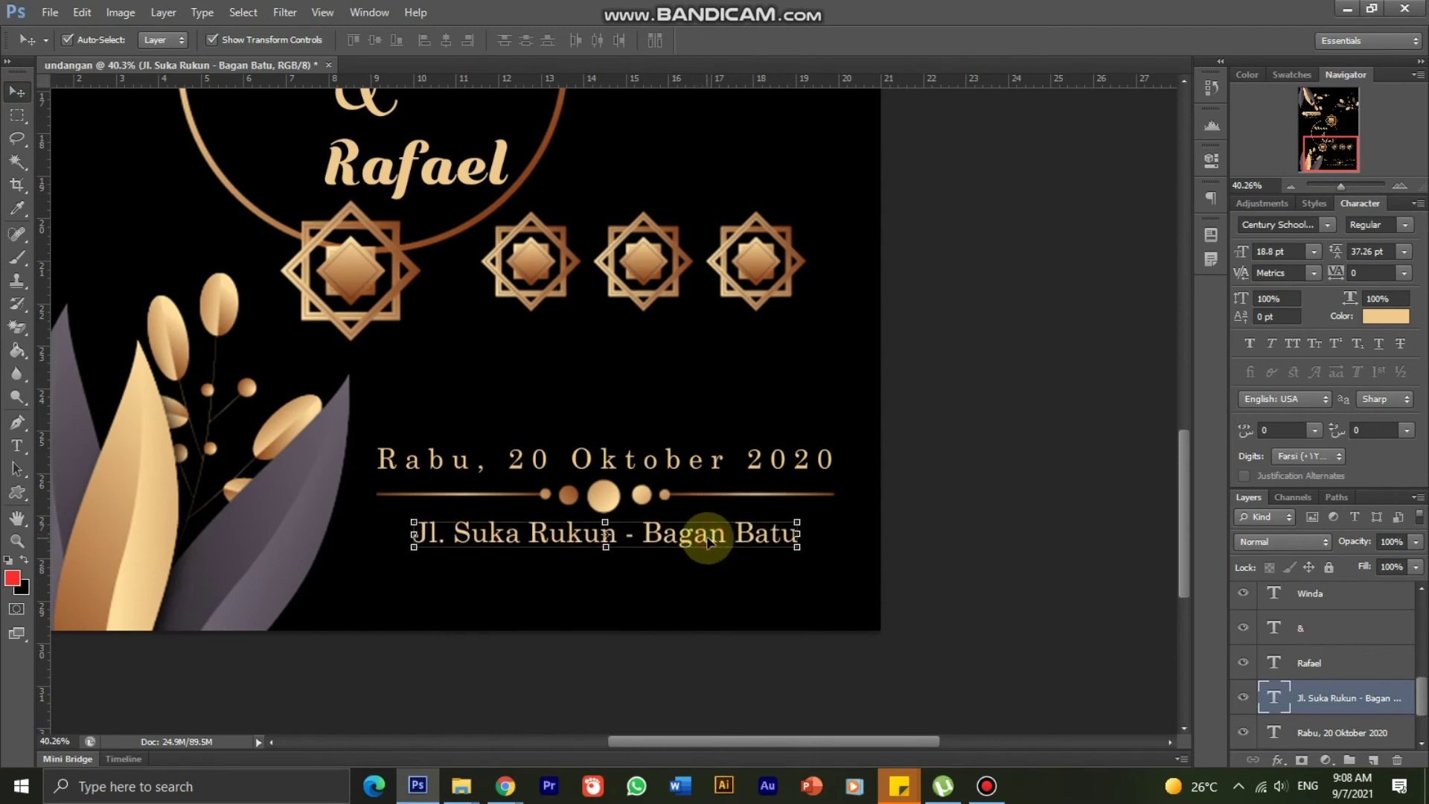
Step: Add a second line 'No. 221 Riau' below the street address, fixing typos
double_click(756, 536)
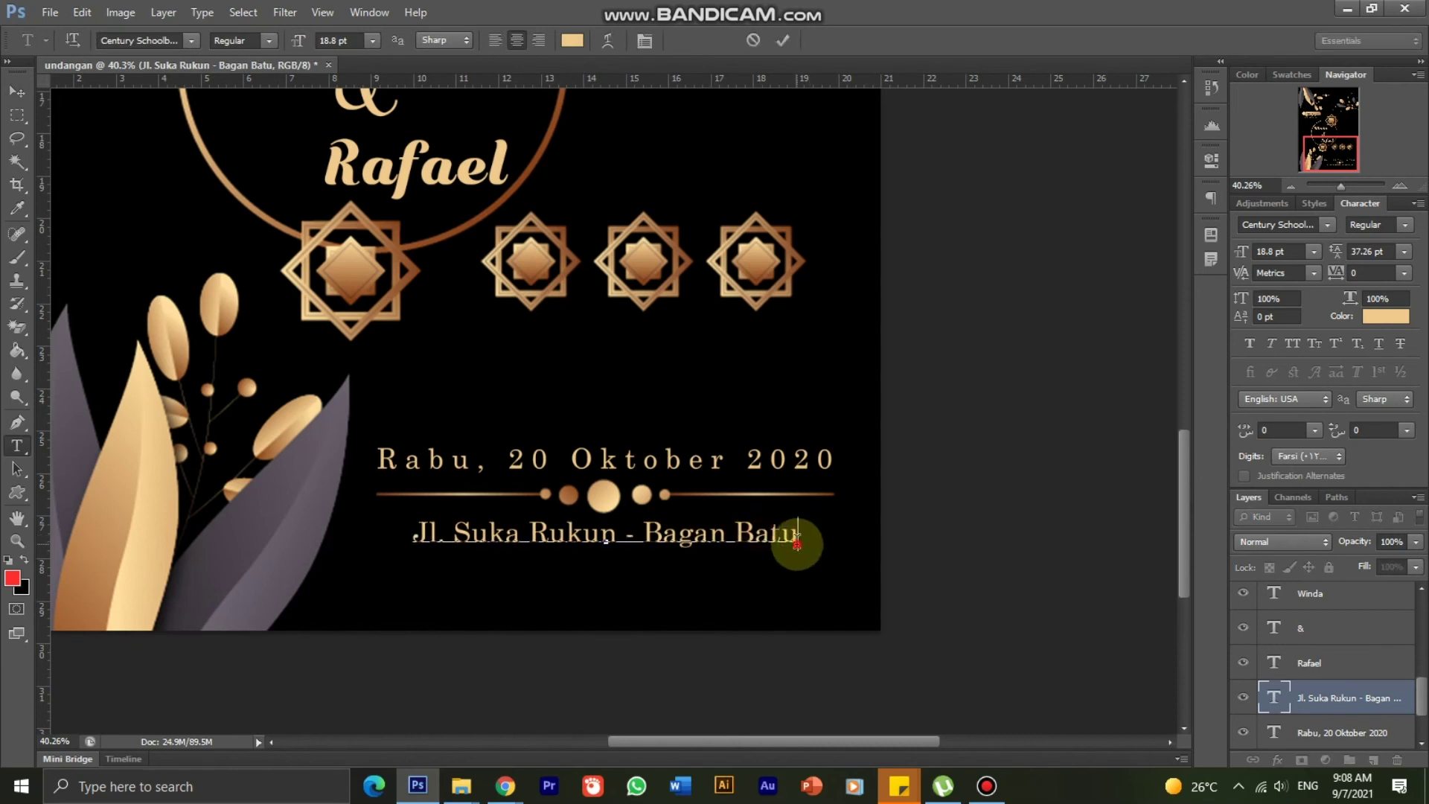
key(Return)
text(No. 221)
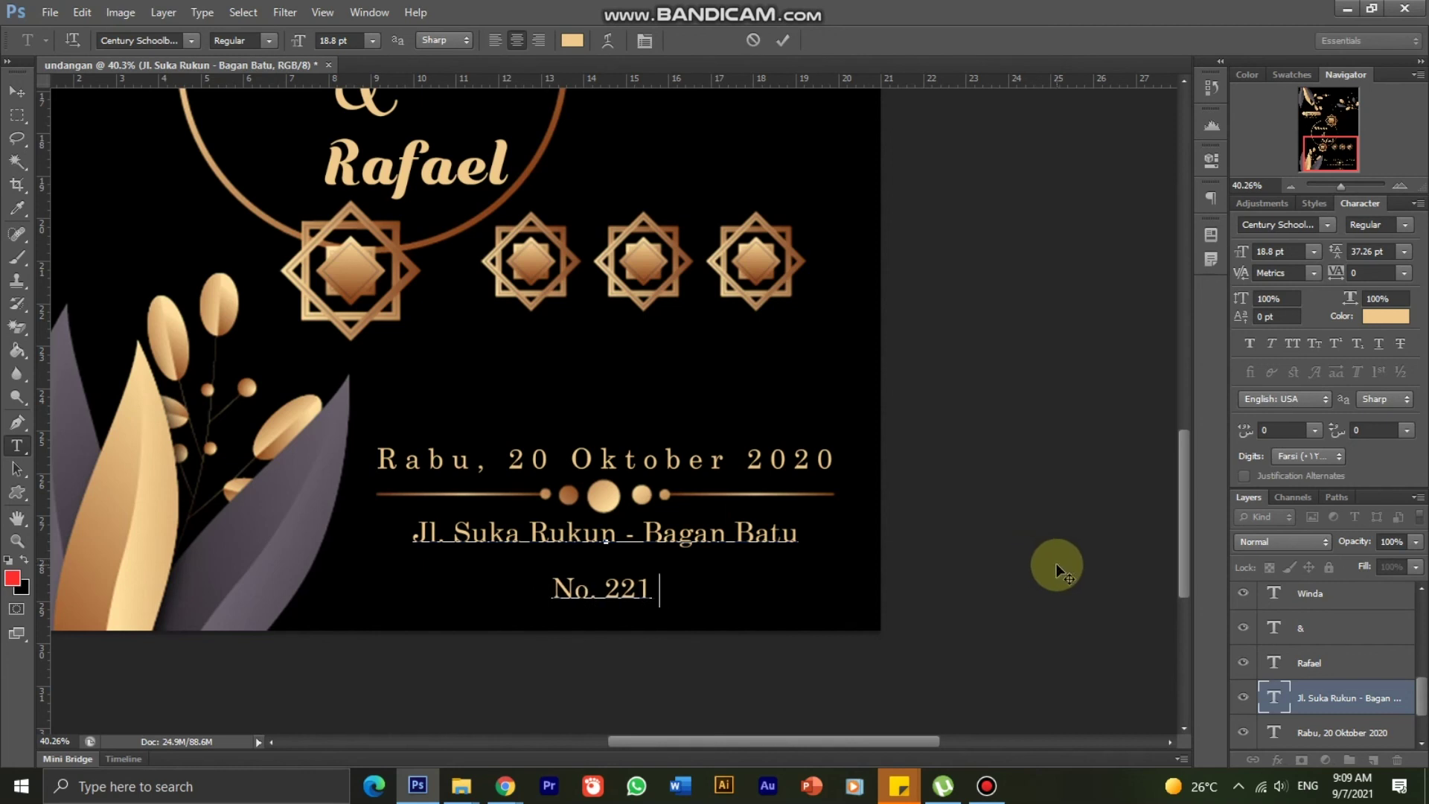
text(agan)
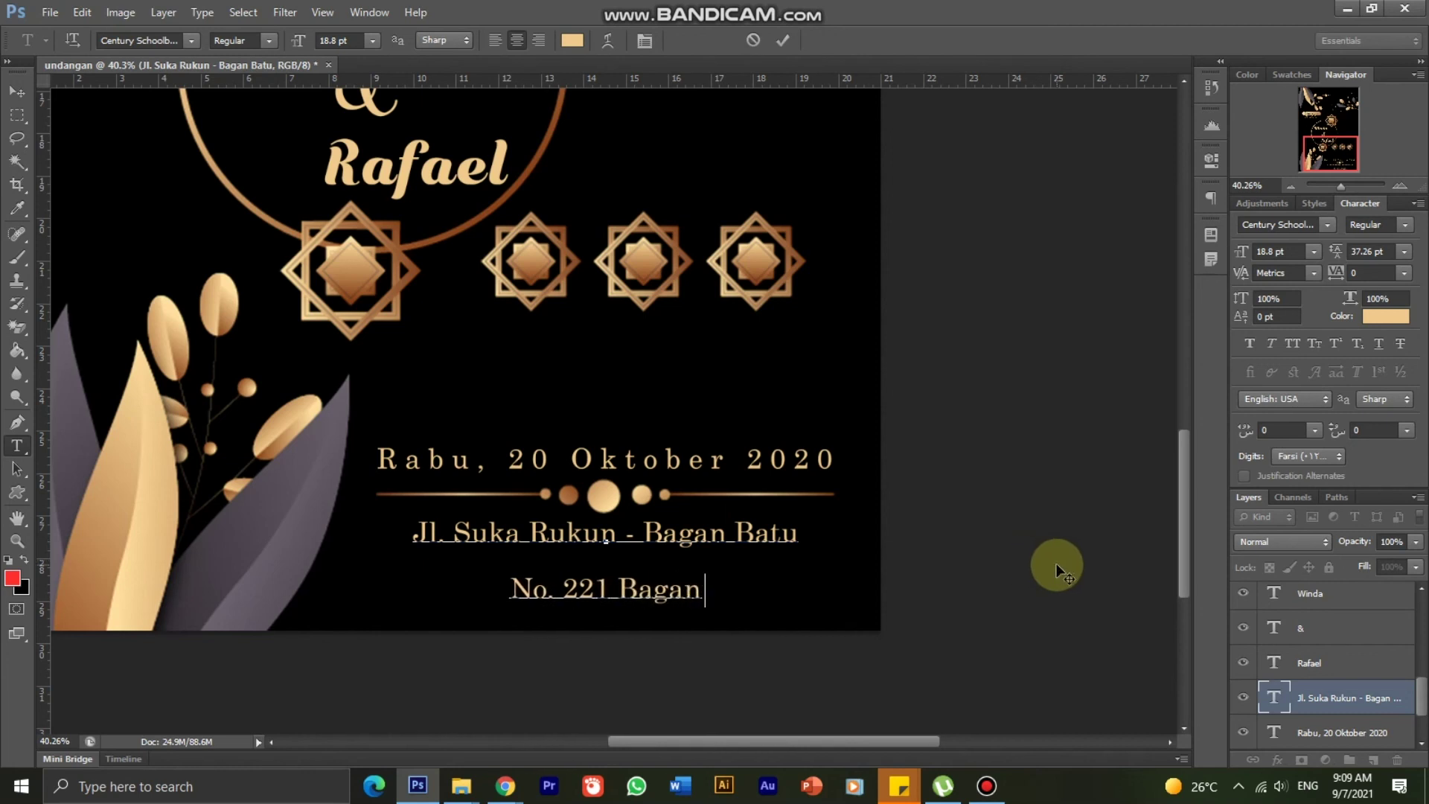
key(BackSpace)
key(BackSpace)
key(BackSpace)
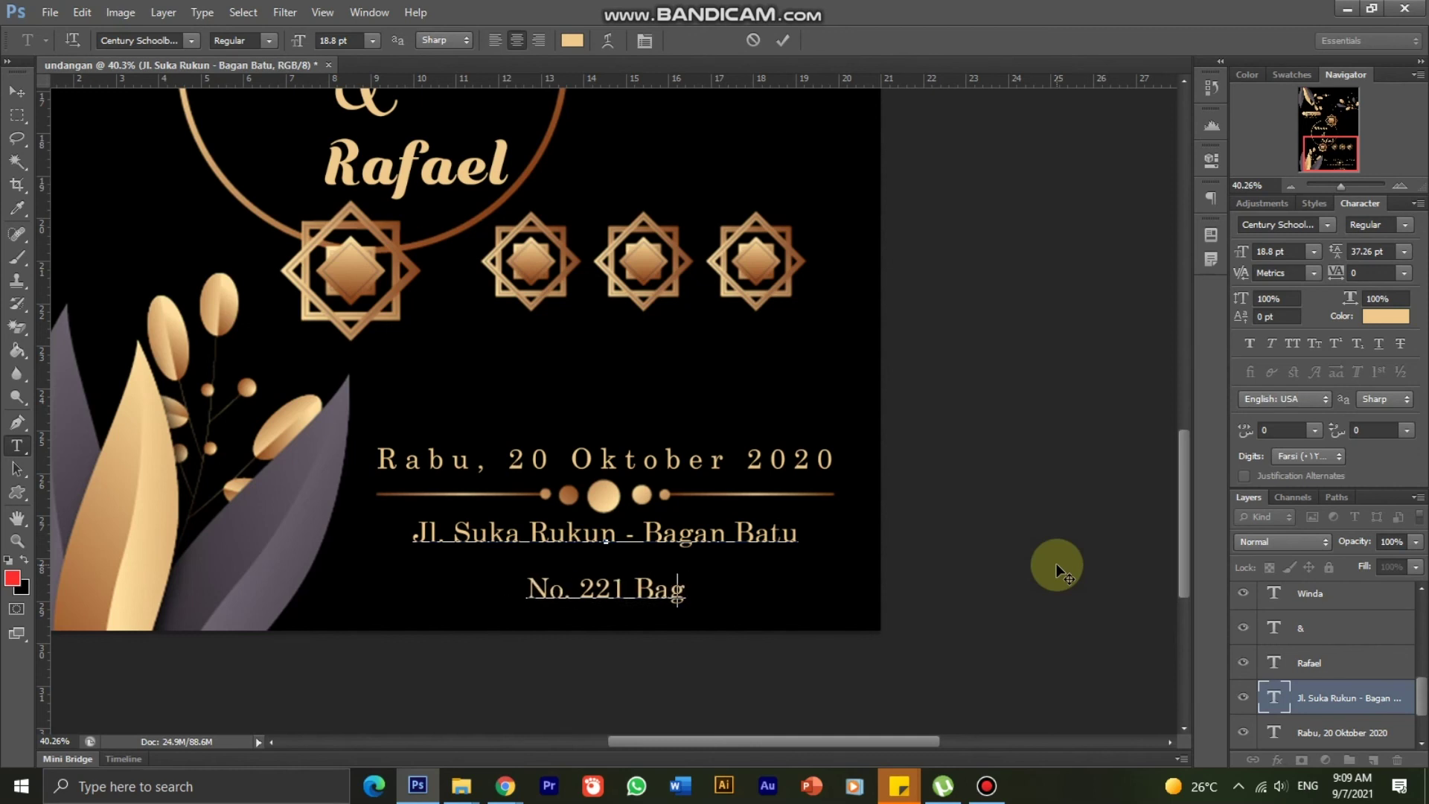
key(BackSpace)
key(BackSpace)
key(BackSpace)
text(iau)
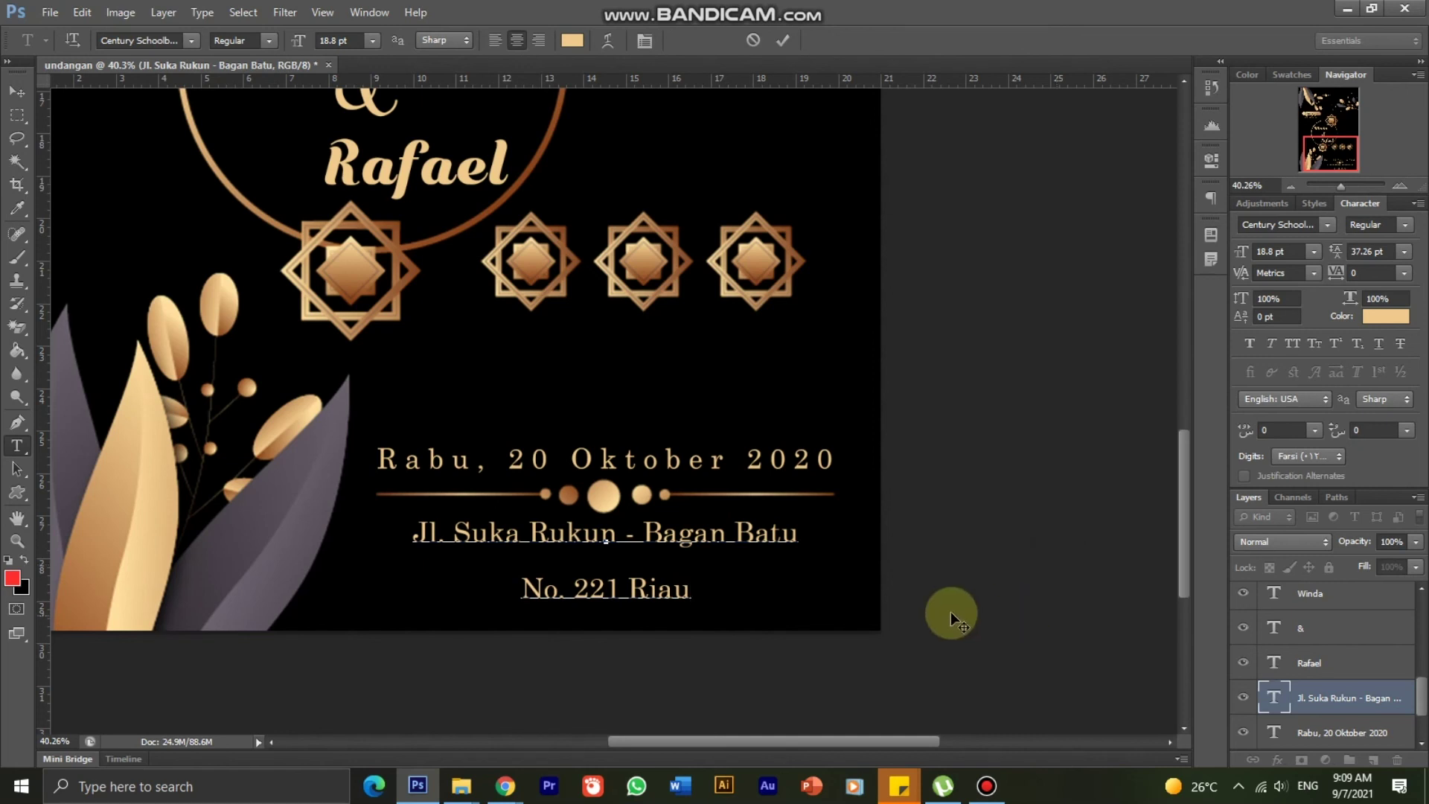
drag(704, 586, 399, 578)
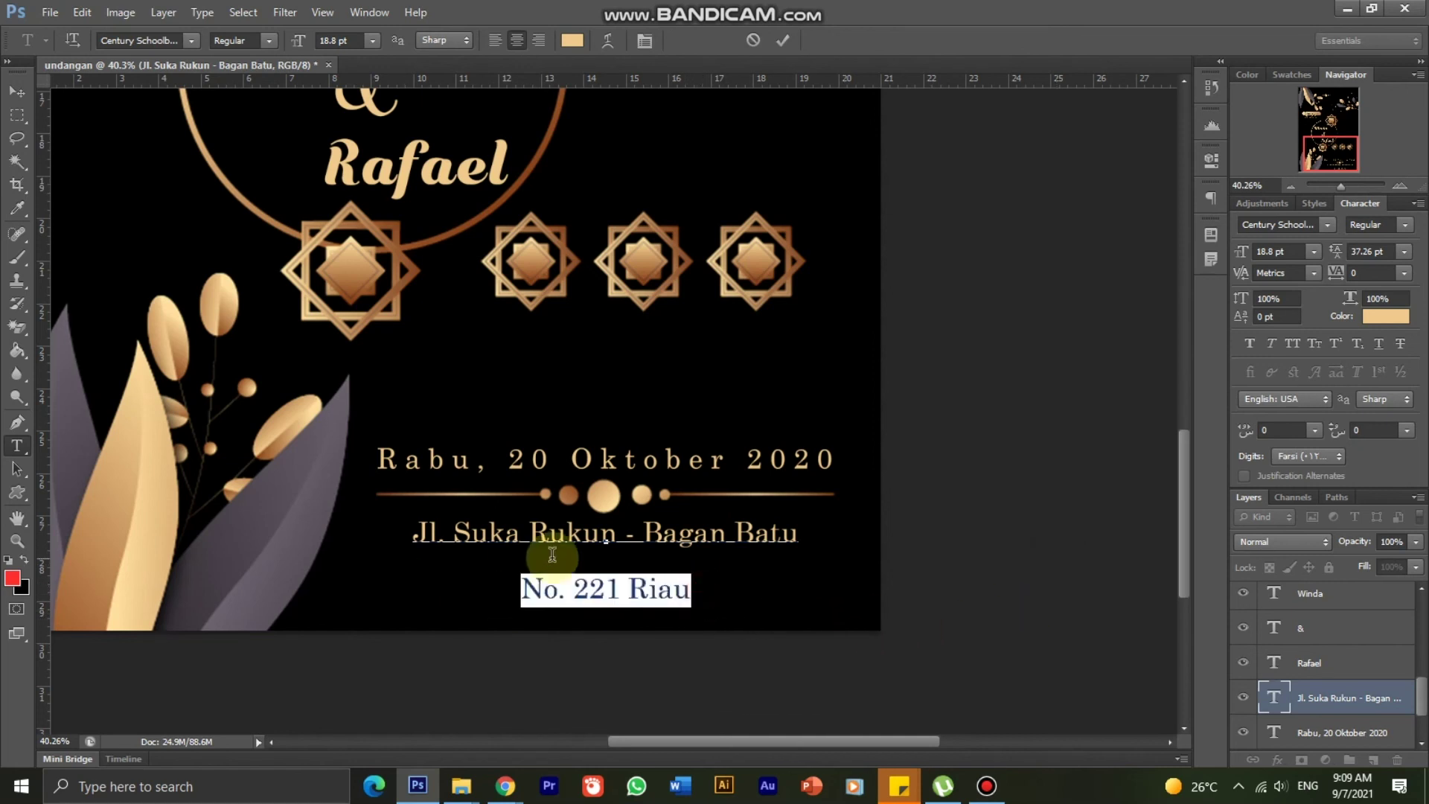
Step: Set both address lines to Auto leading to pull them closer together
click(516, 561)
key(ctrl+a)
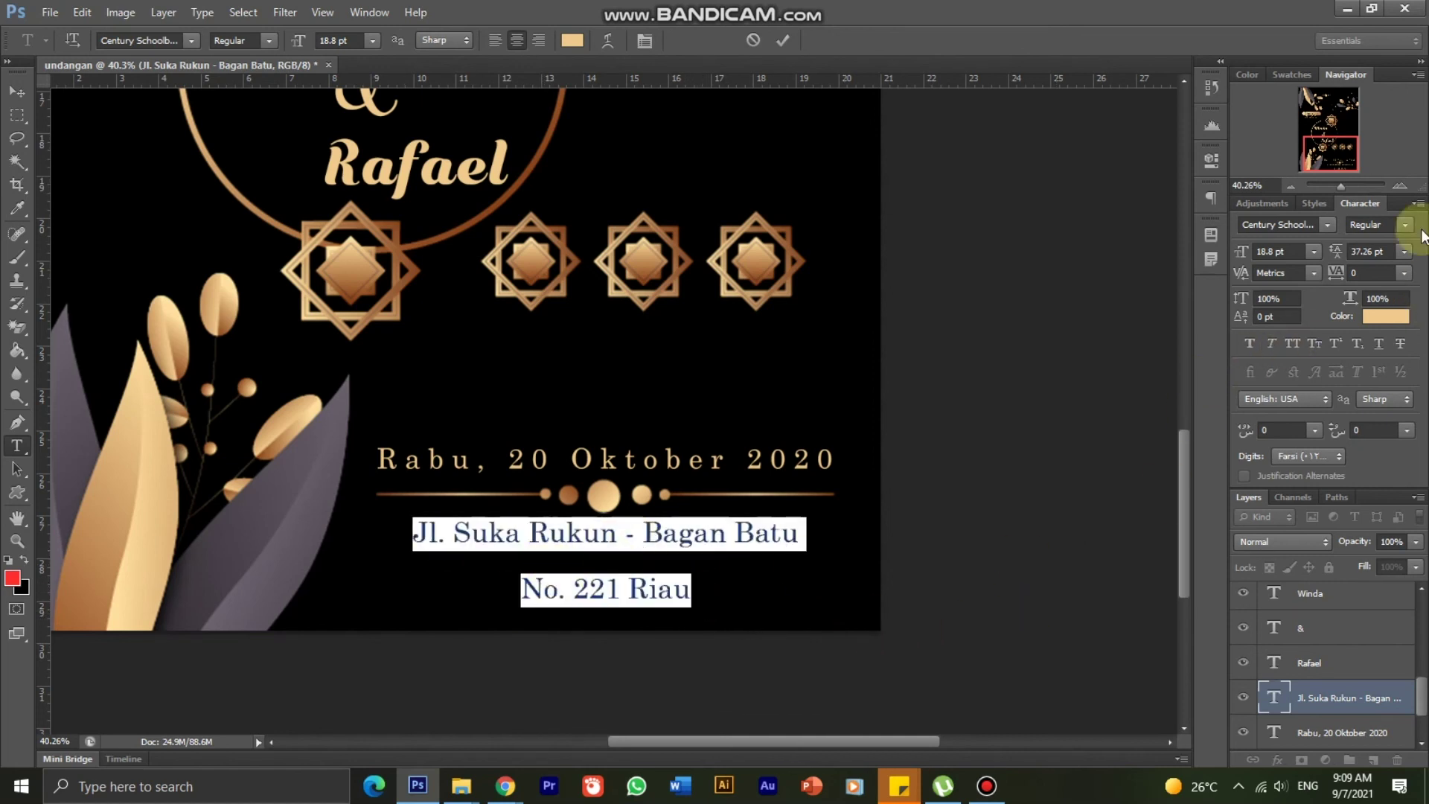
click(1404, 251)
click(1370, 272)
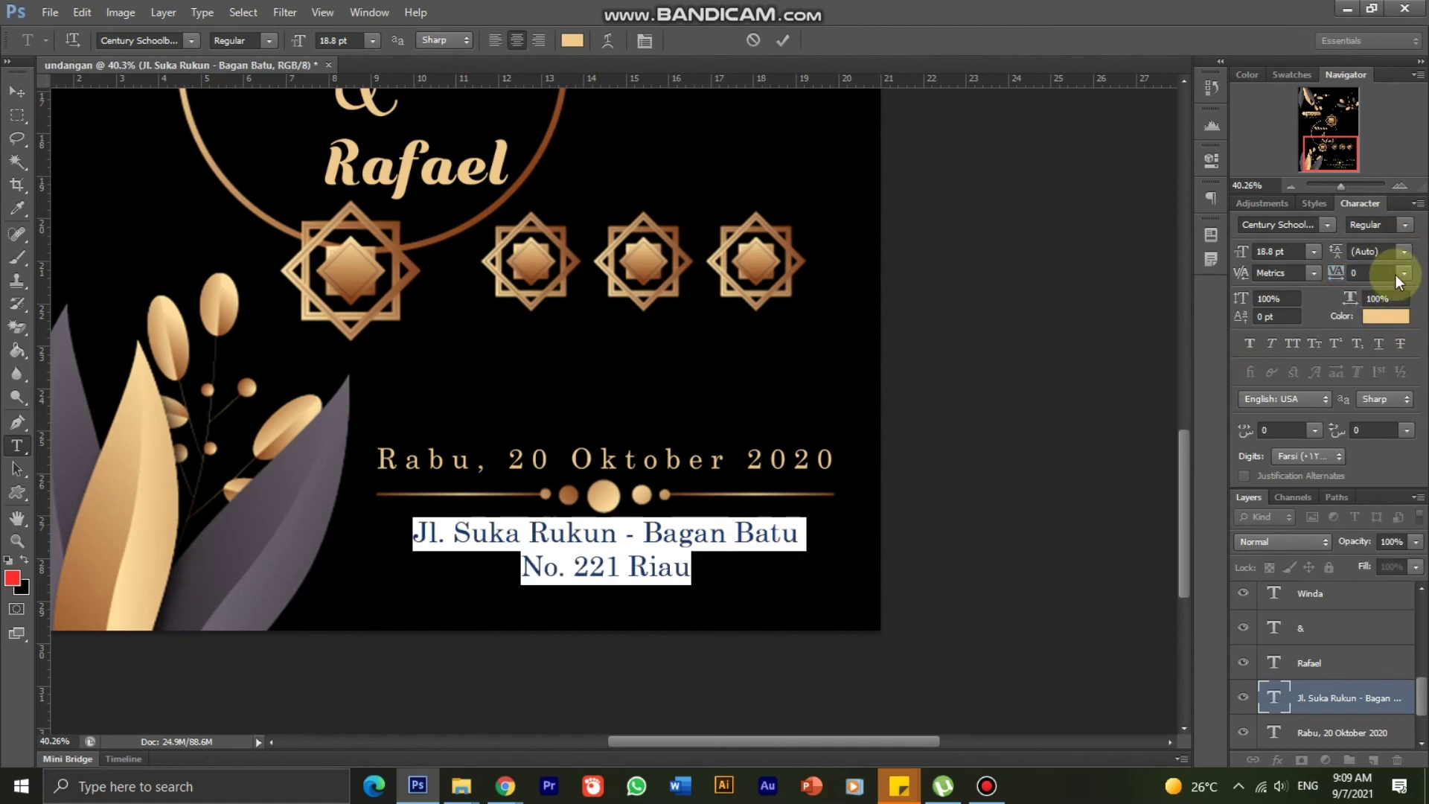
Step: Set the 'Jl. Suka Rukun - Bagan Batu' street line's tracking to 100
click(657, 568)
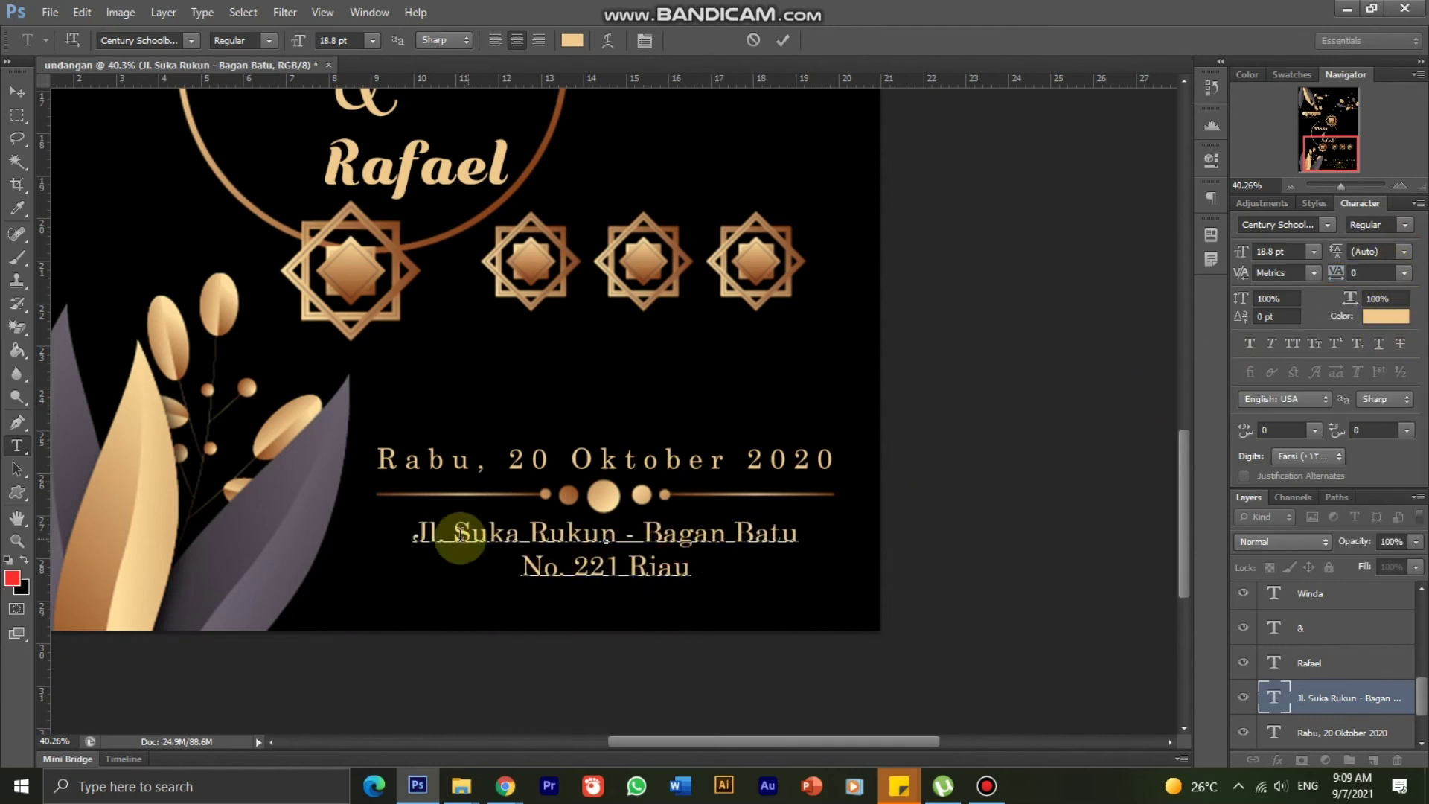
drag(413, 540, 846, 535)
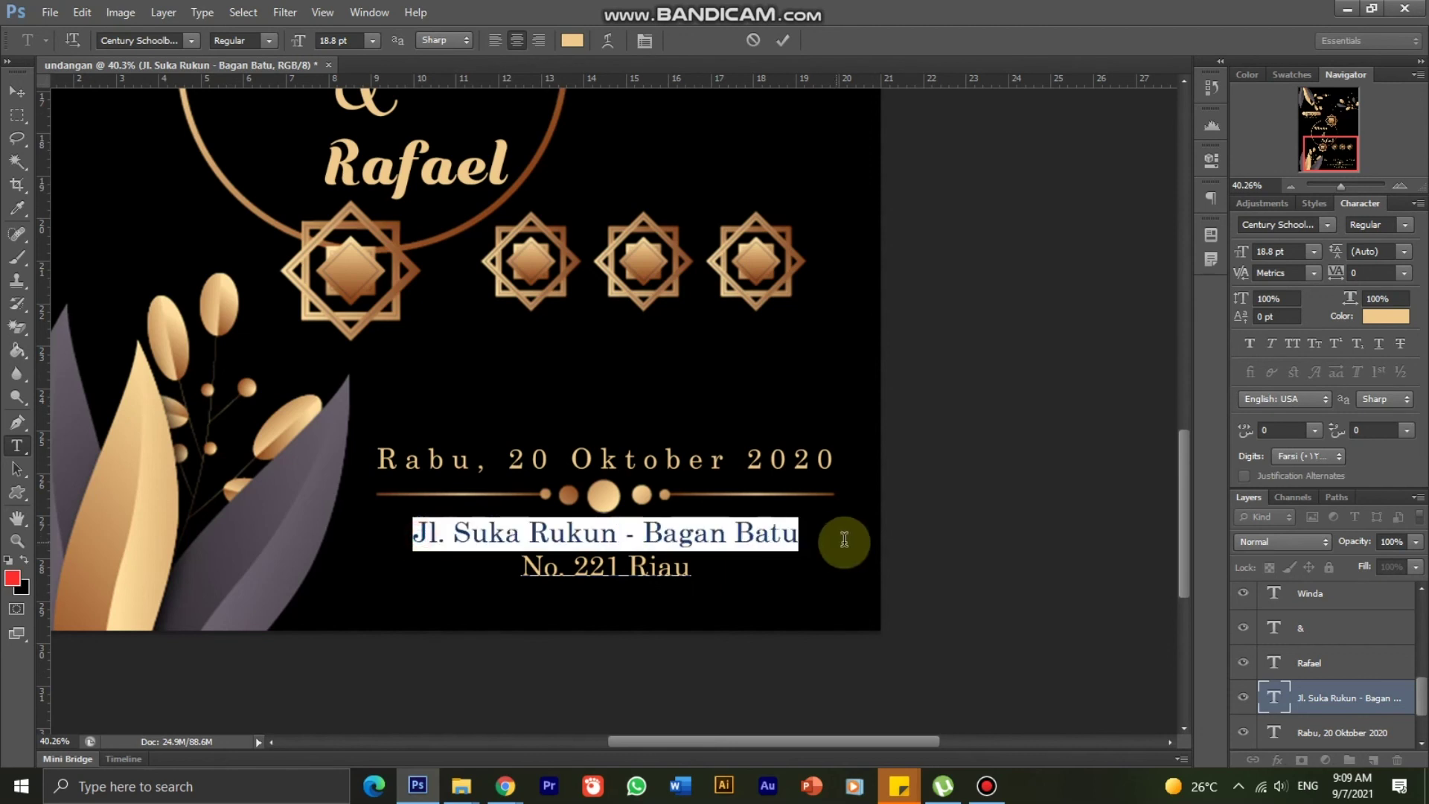
click(1377, 272)
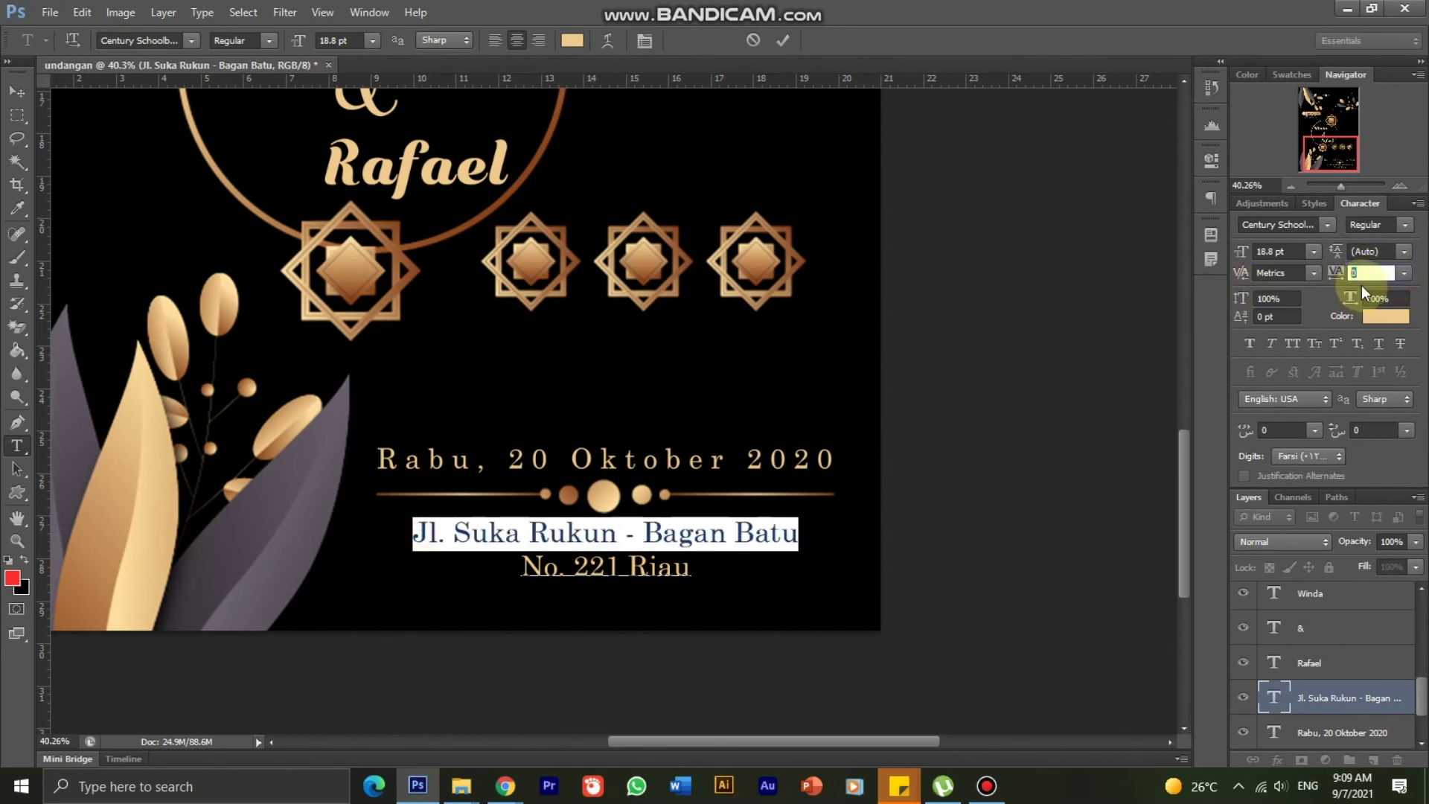
key(Up)
key(Up)
key(Up)
key(Up)
key(Up)
key(Up)
key(Up)
key(Up)
key(Up)
key(Down)
key(Down)
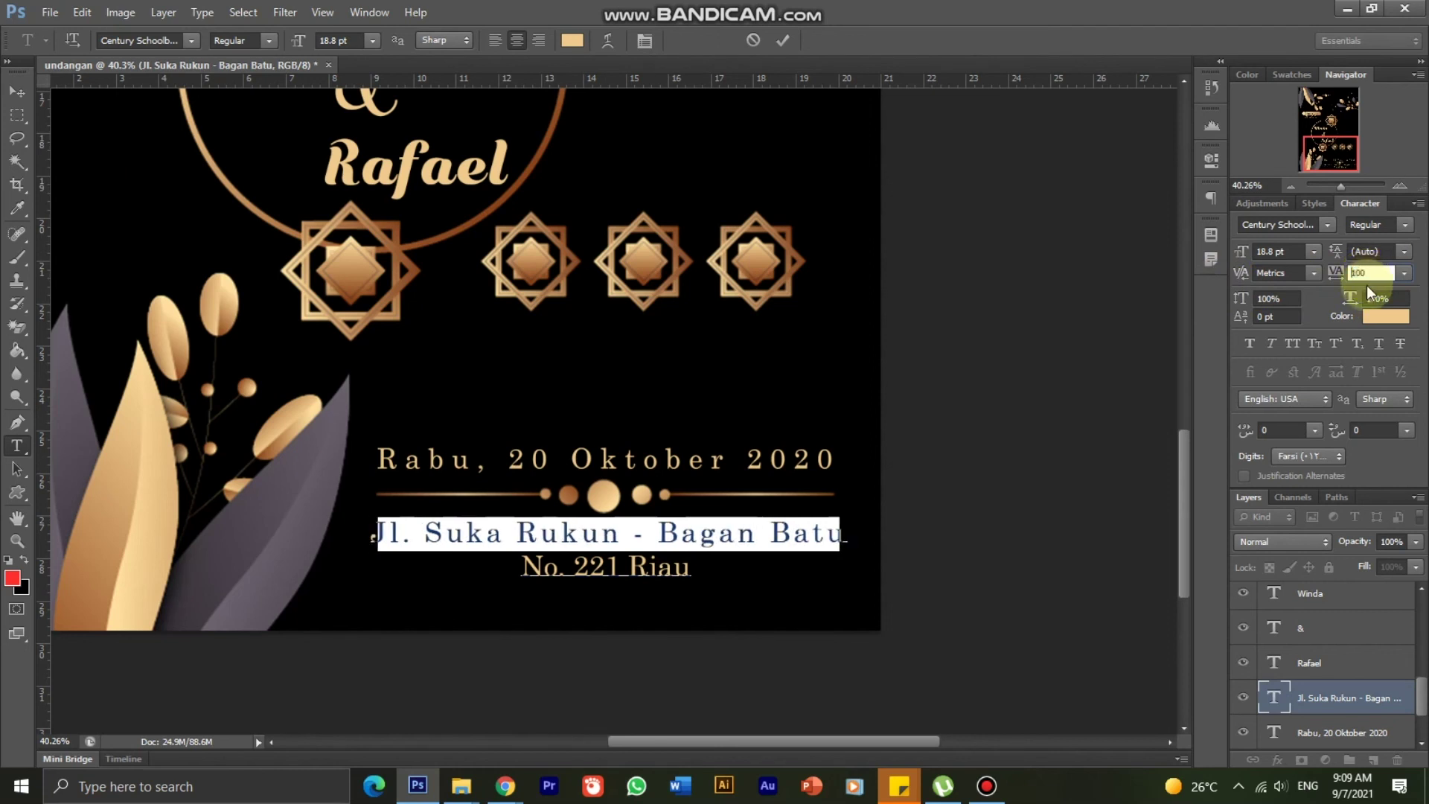
key(Down)
key(Down)
click(653, 569)
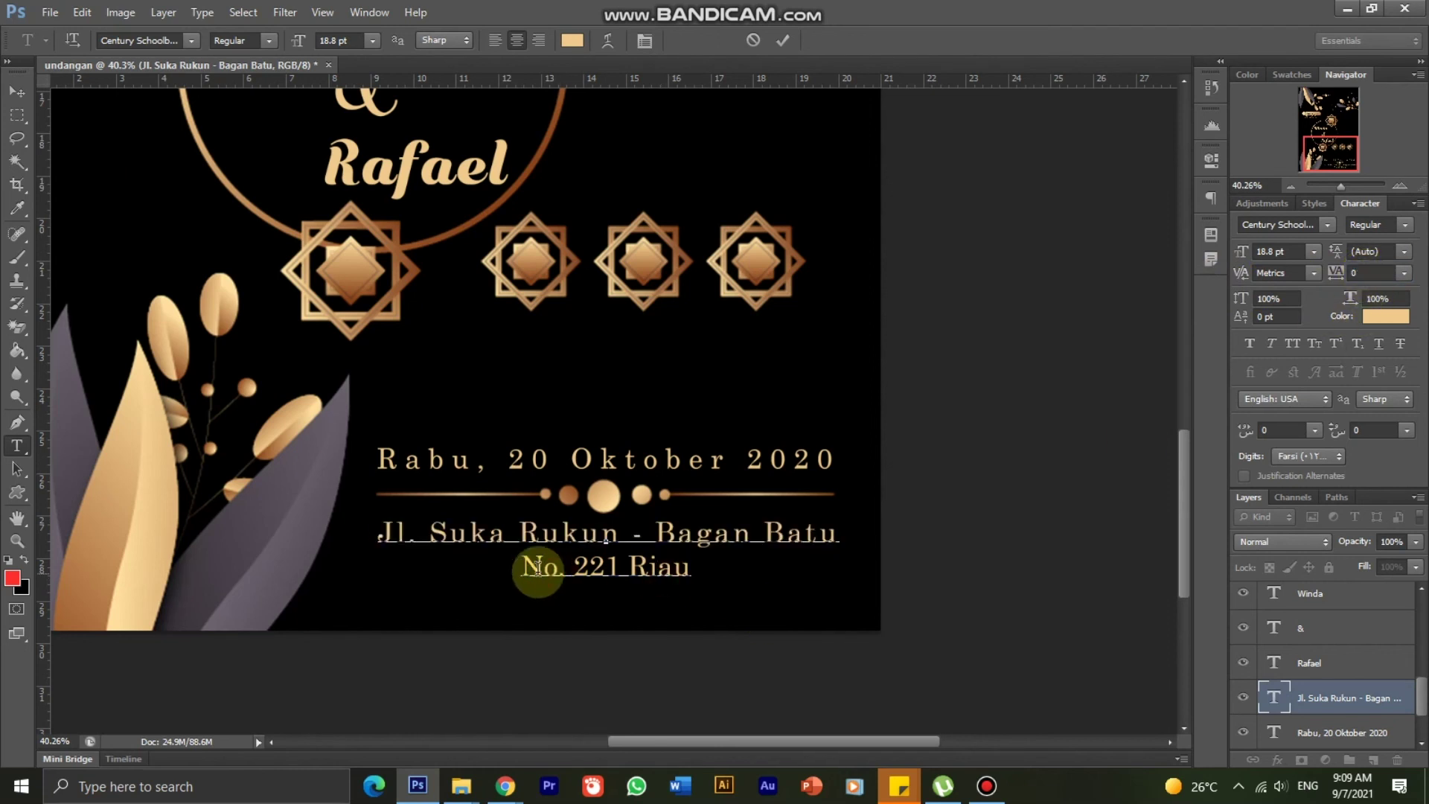
Step: Give the 'No. 221 Riau' line tracking 120 and a 12.8 pt size
drag(524, 568, 733, 559)
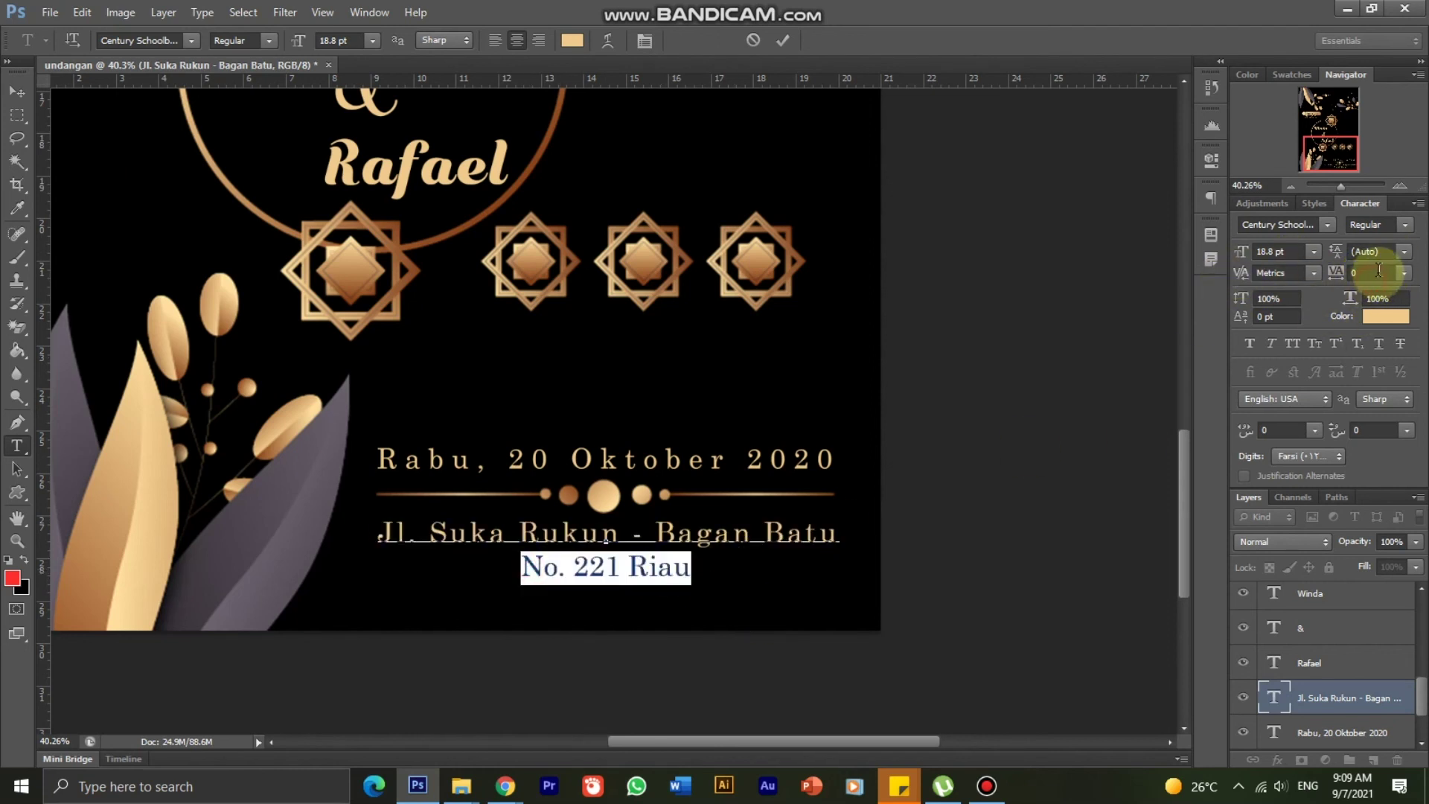
click(1355, 272)
key(Up)
key(Up)
key(Up)
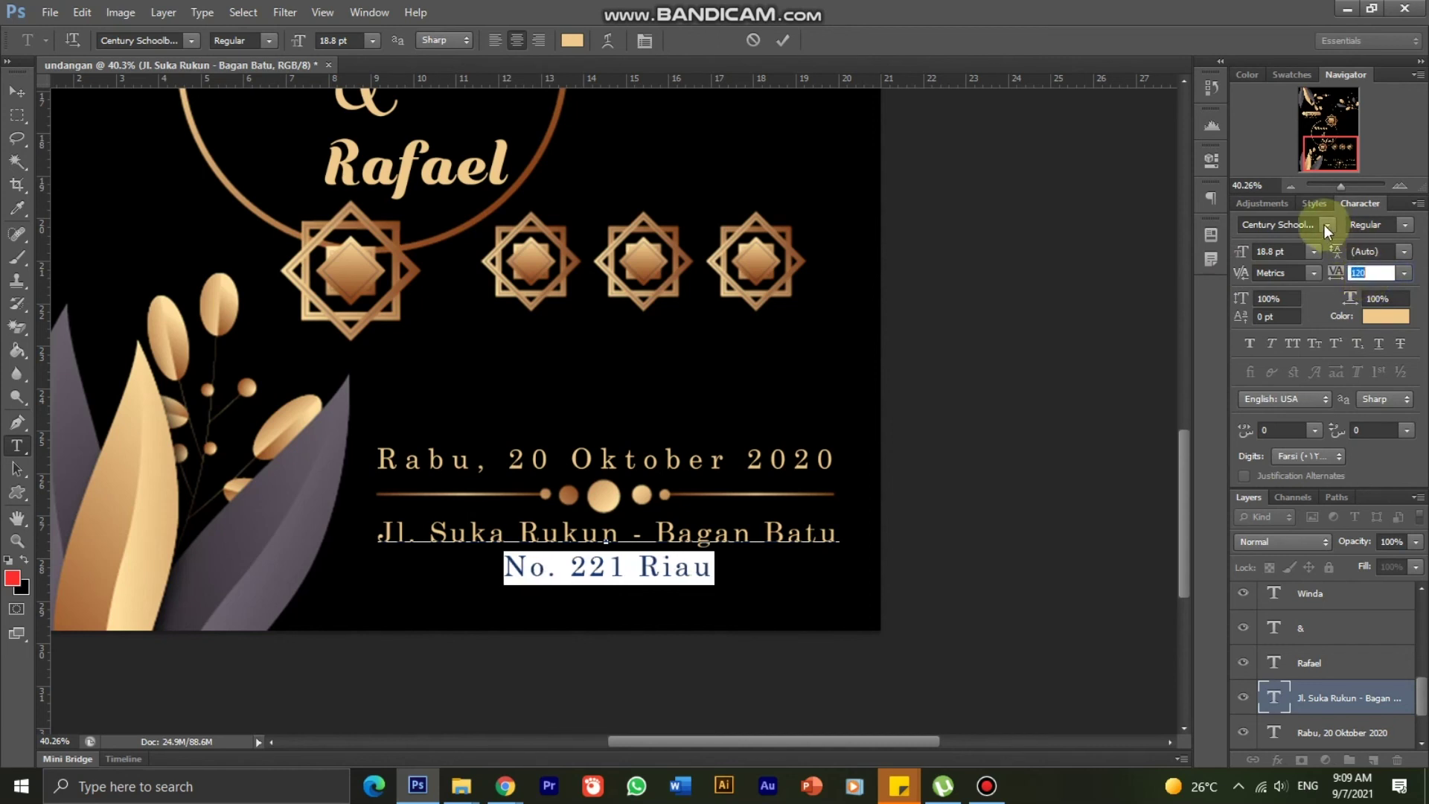
click(1282, 253)
key(Down)
key(Down)
key(Down)
key(Down)
key(Down)
key(Down)
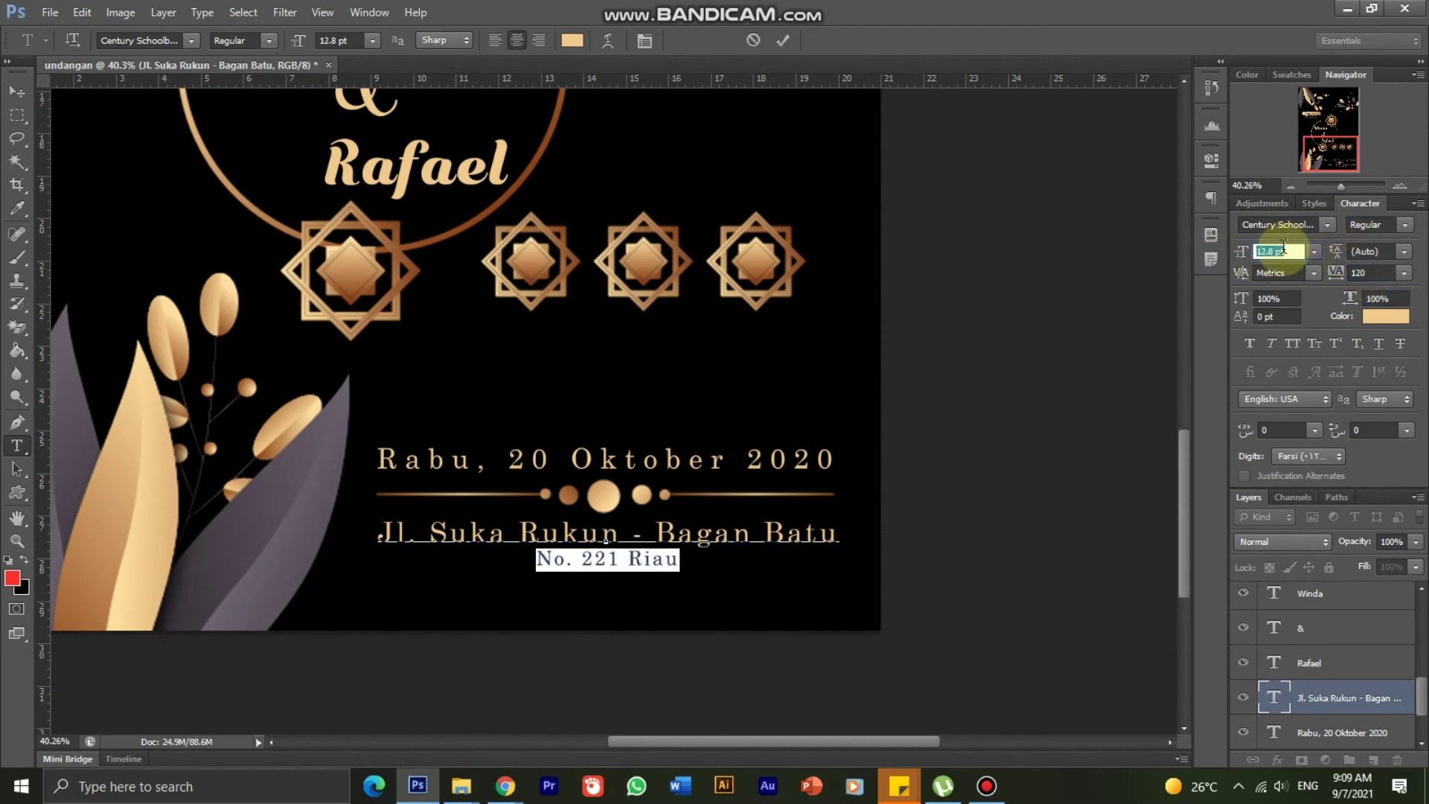
Step: Commit the address text and nudge the block up under the divider
click(17, 91)
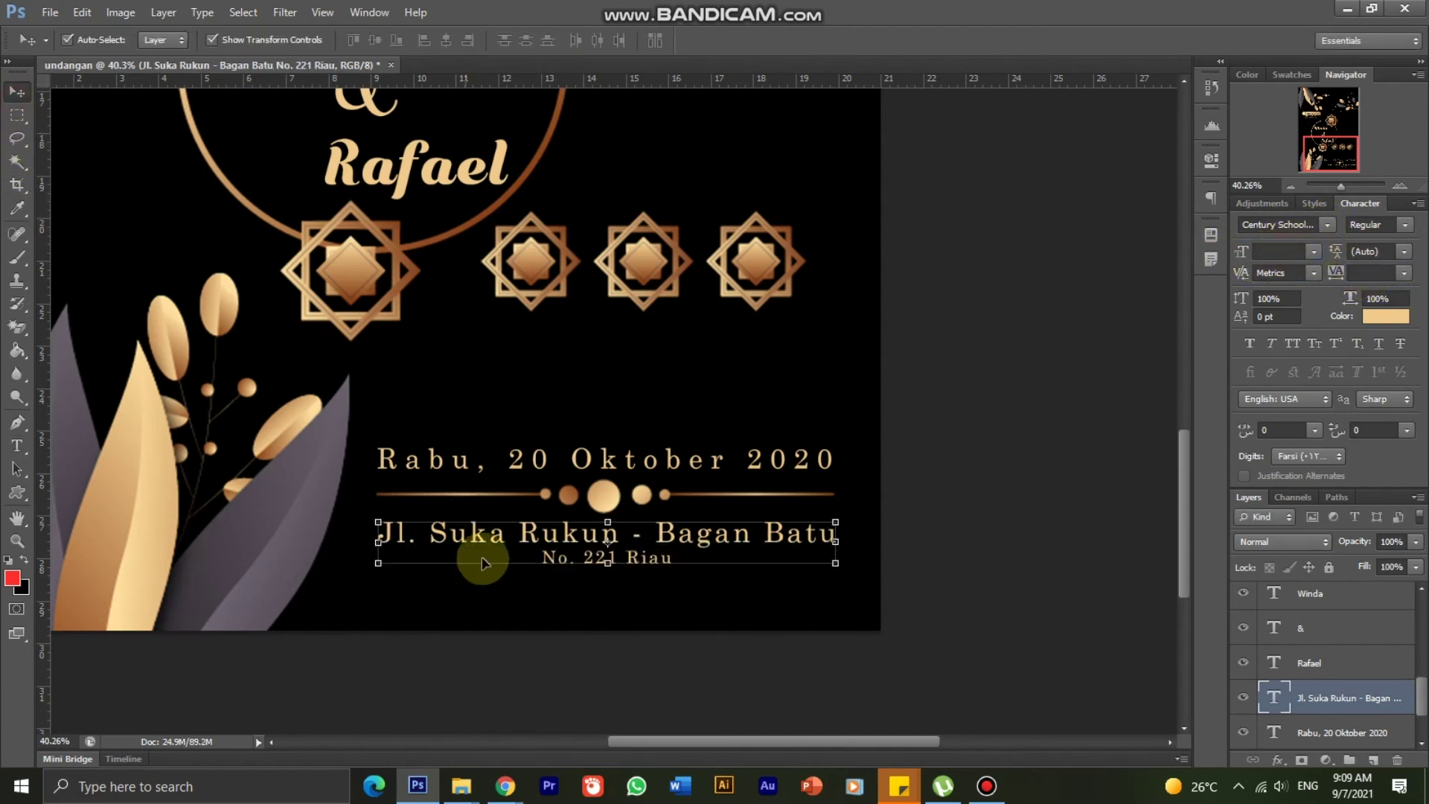
key(ctrl+t)
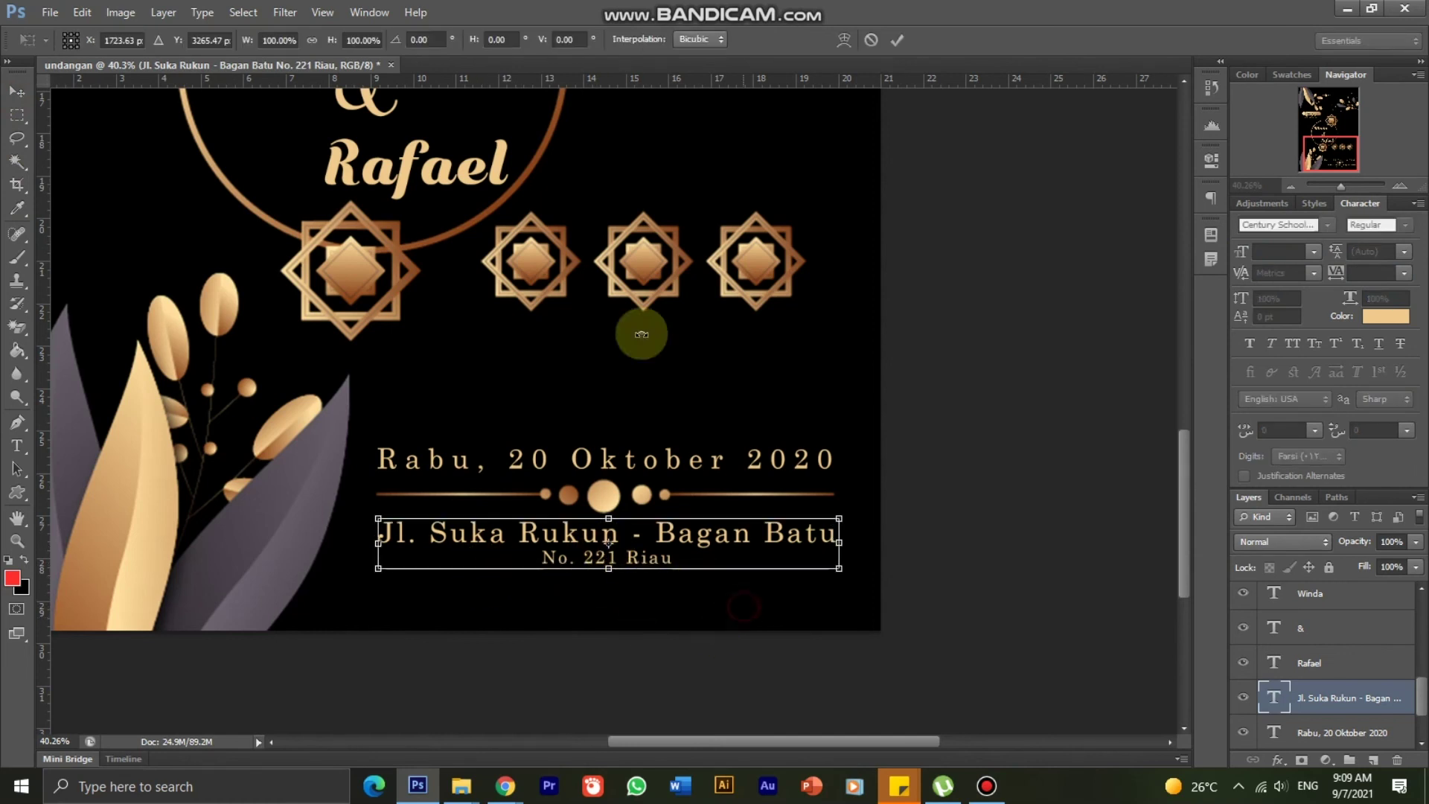
key(Return)
drag(740, 548, 743, 542)
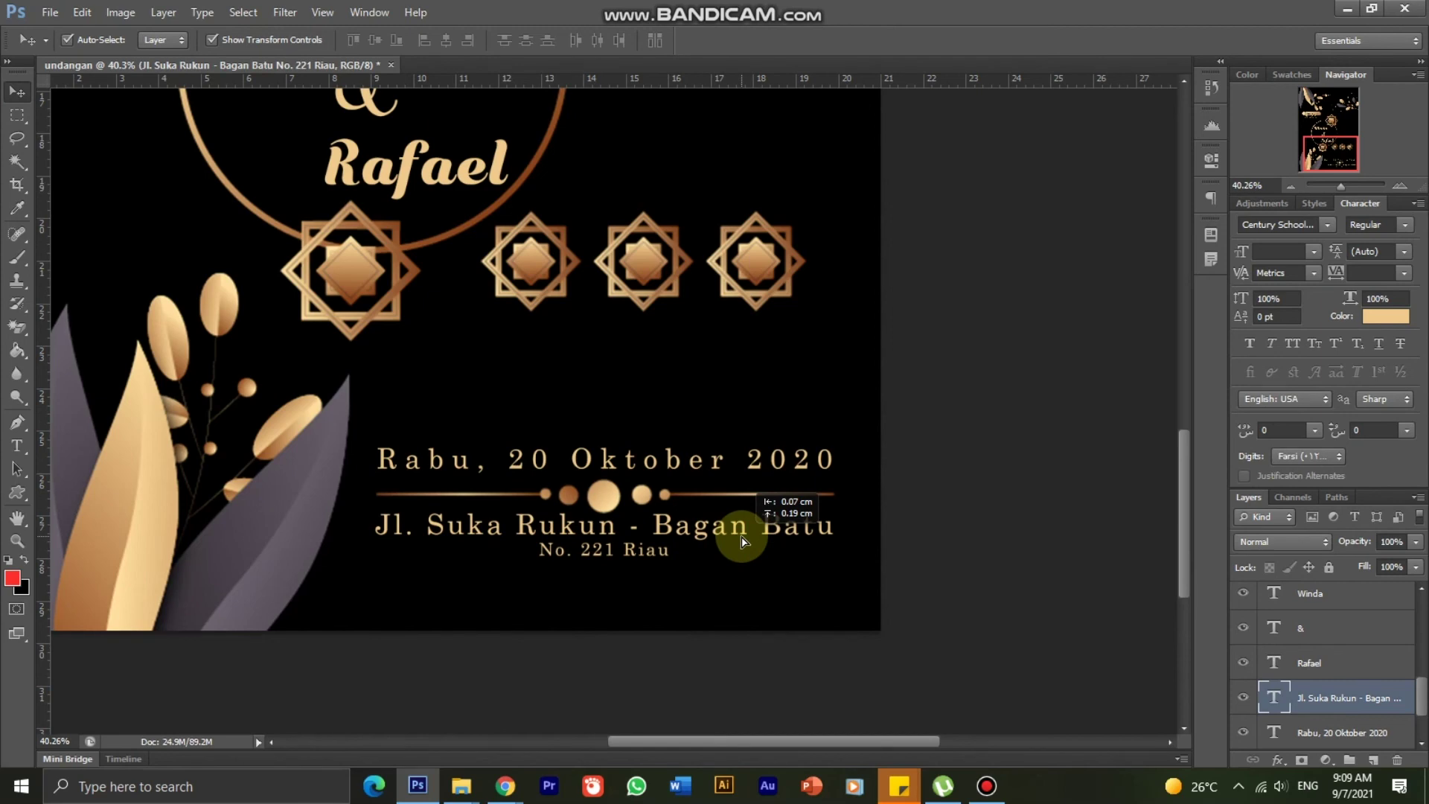
Step: Select the black background layer and zoom out to show the entire A4 invitation
click(919, 584)
scroll(701, 437, down, 2)
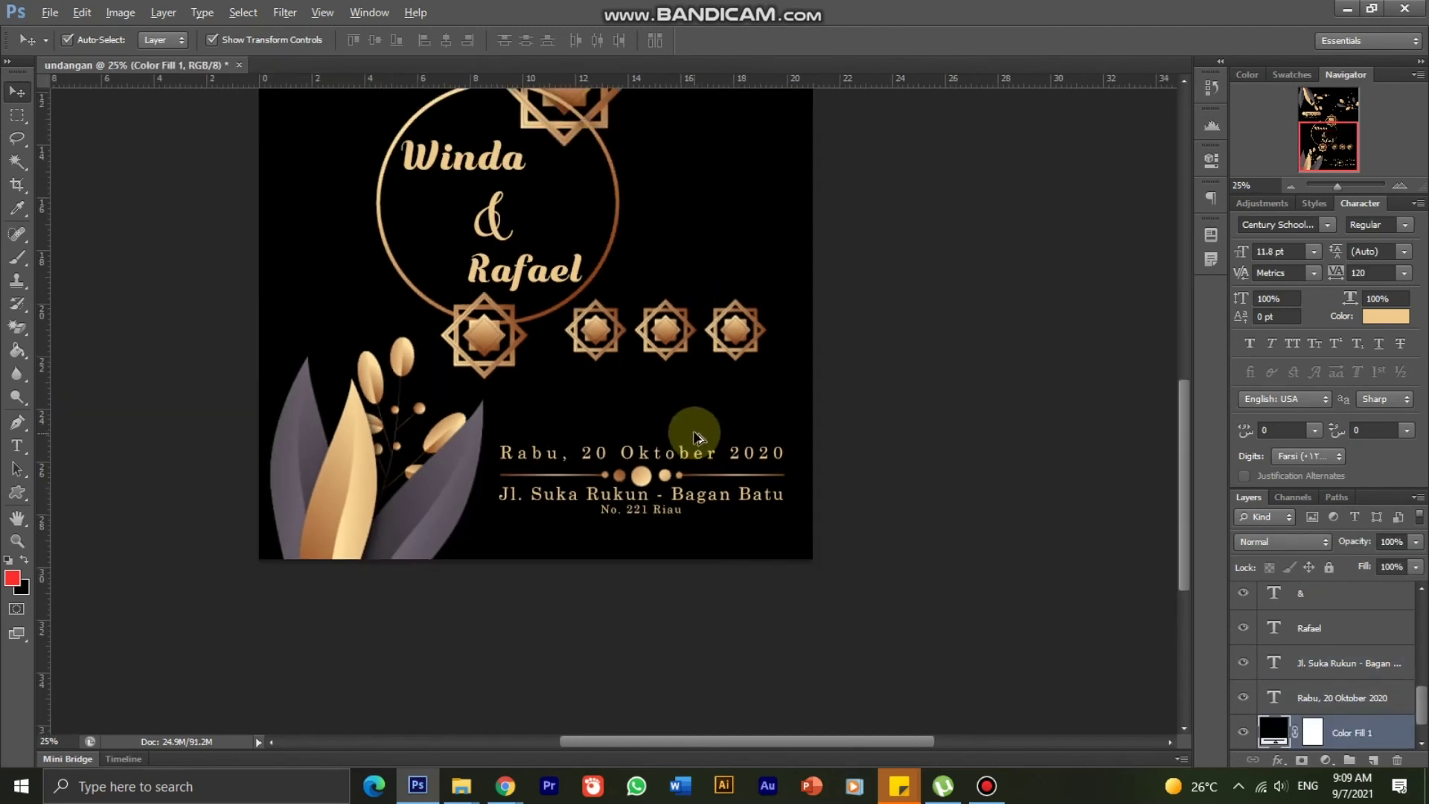
scroll(707, 417, down, 2)
scroll(734, 397, down, 1)
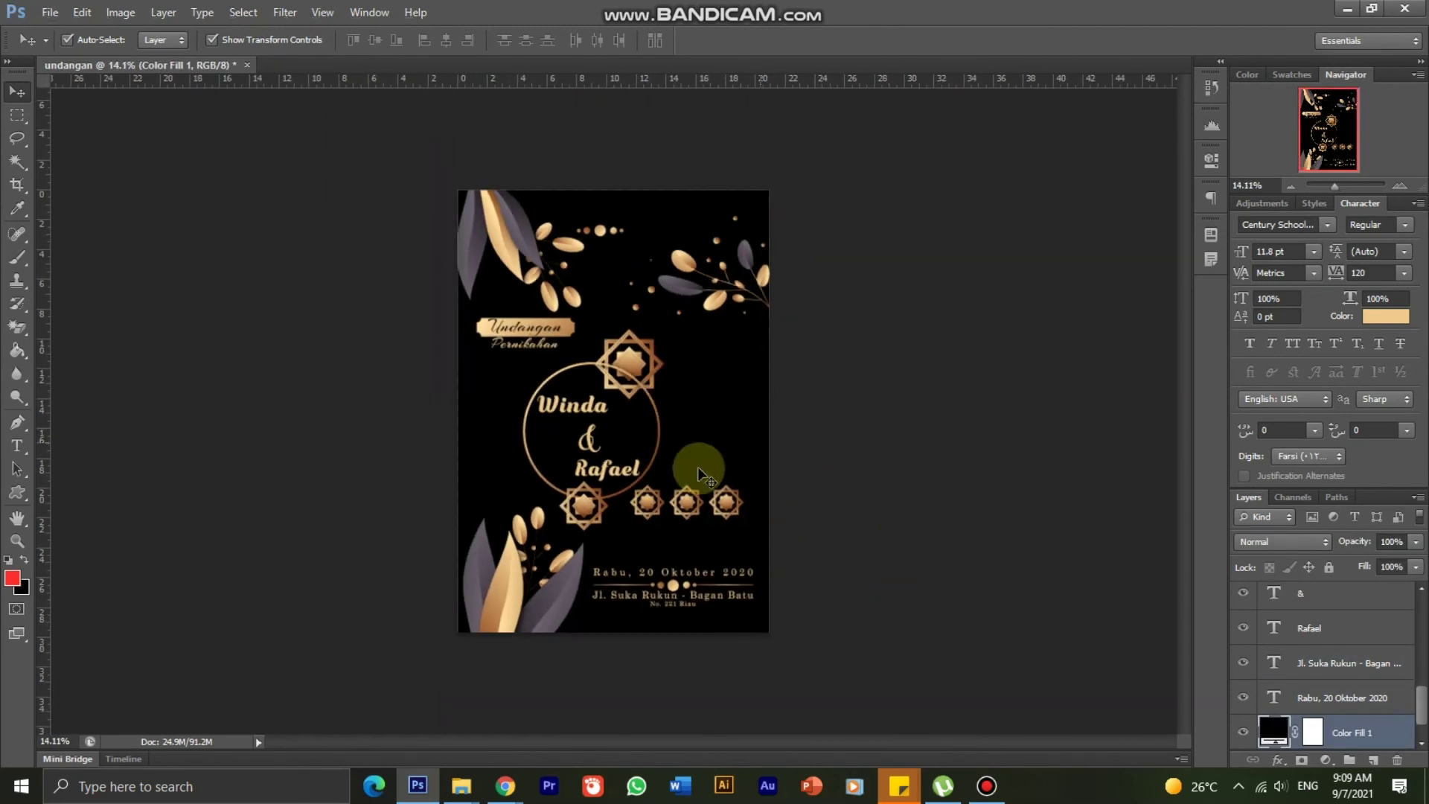